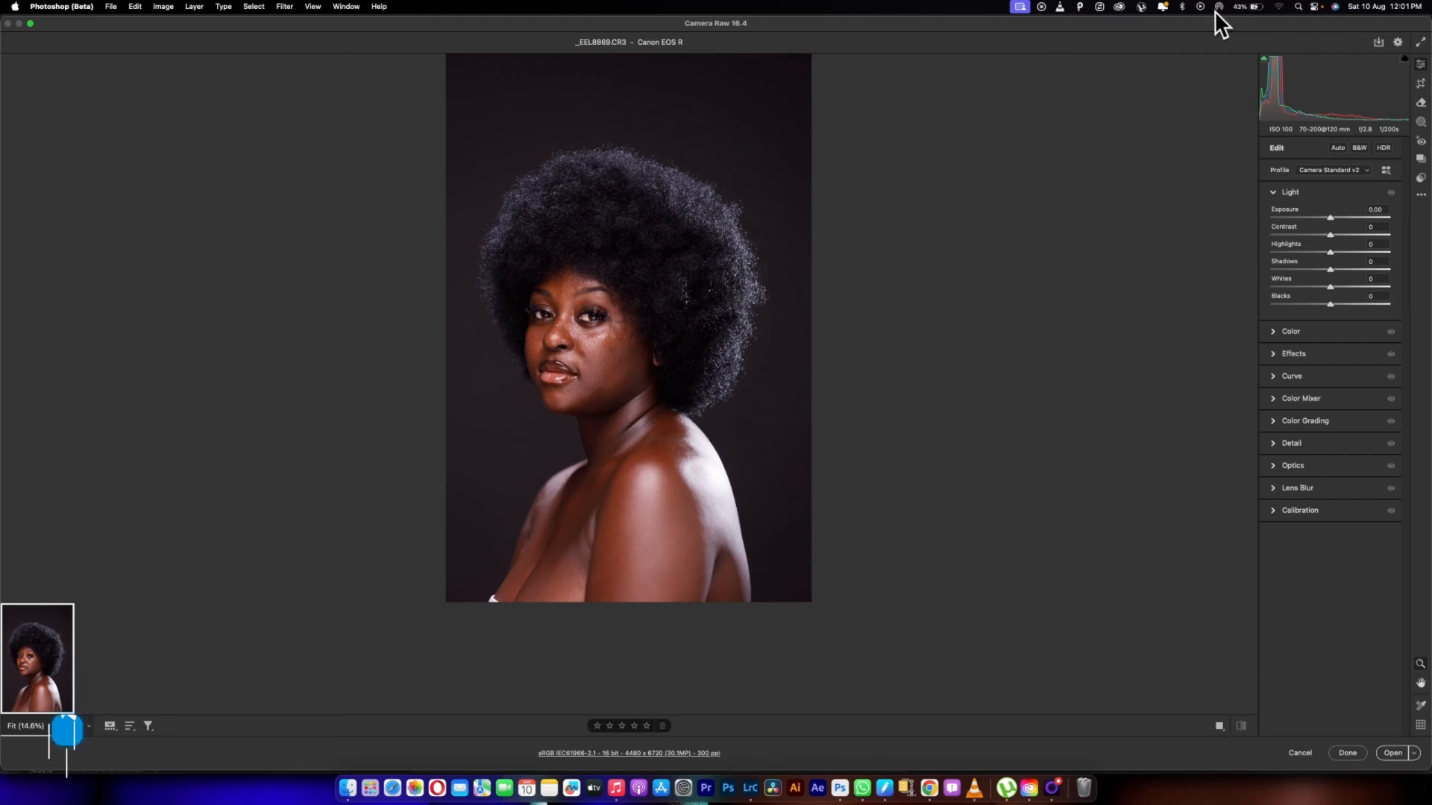
Search the computer for "cap" and switch to Capture One
left_click(1299, 7)
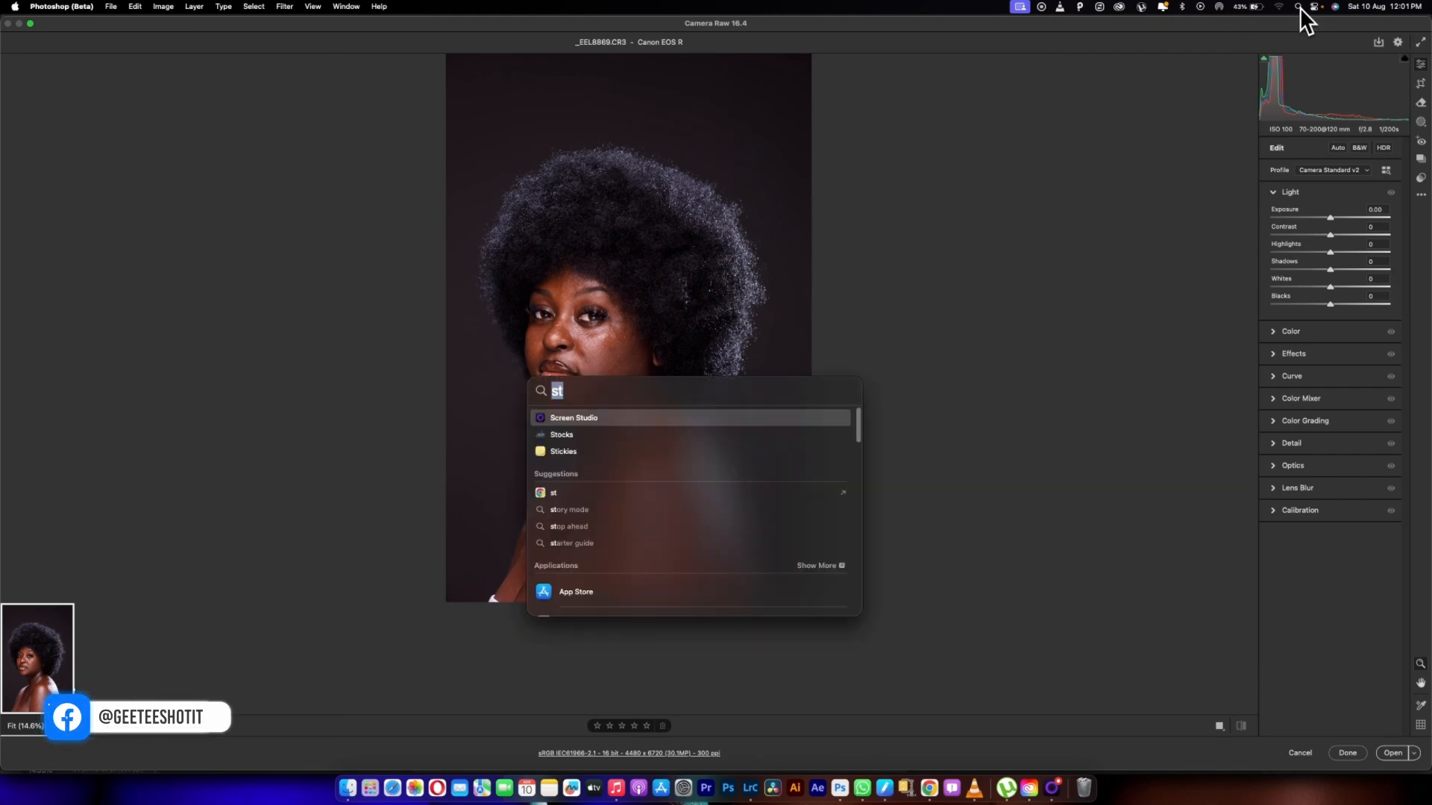
type("cap")
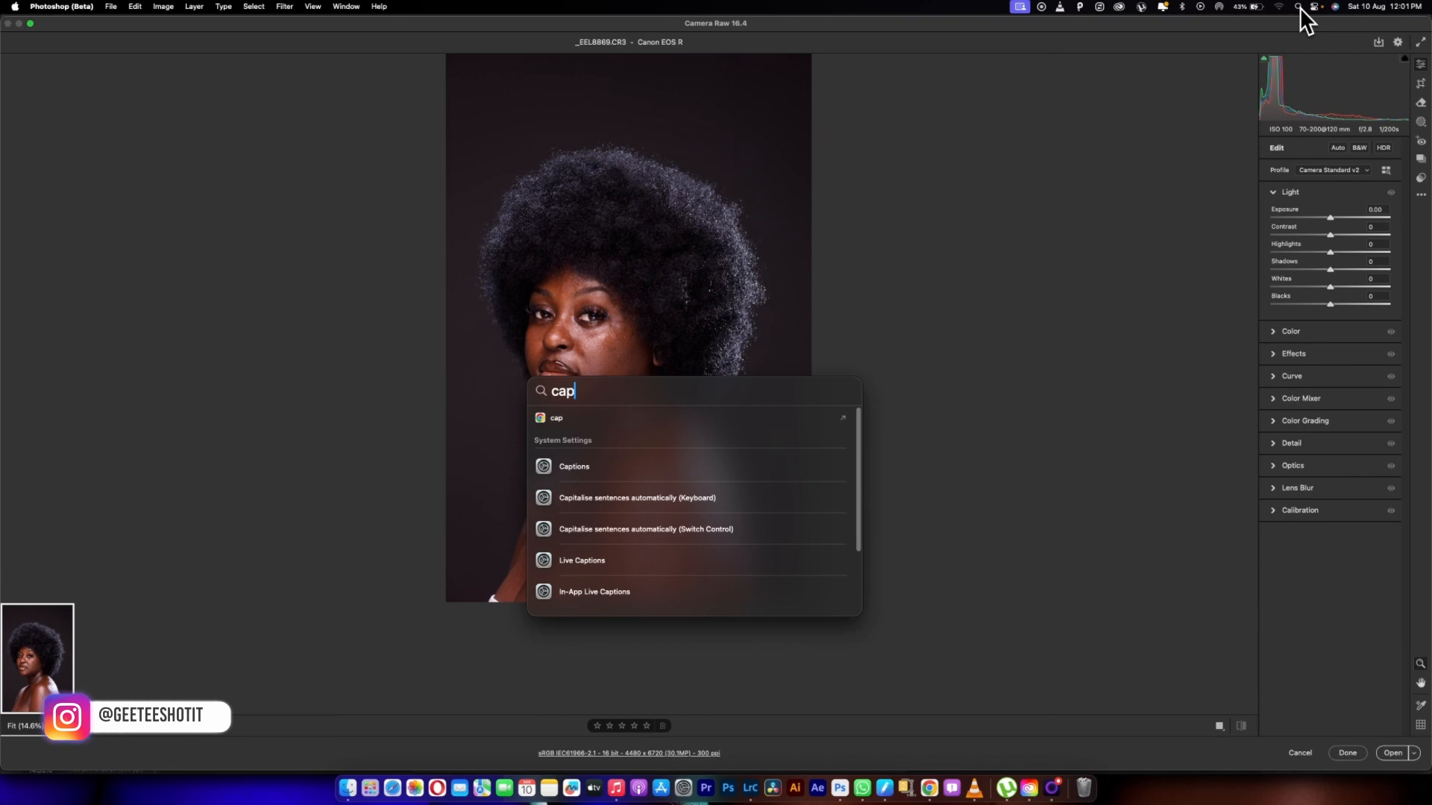
left_click(606, 434)
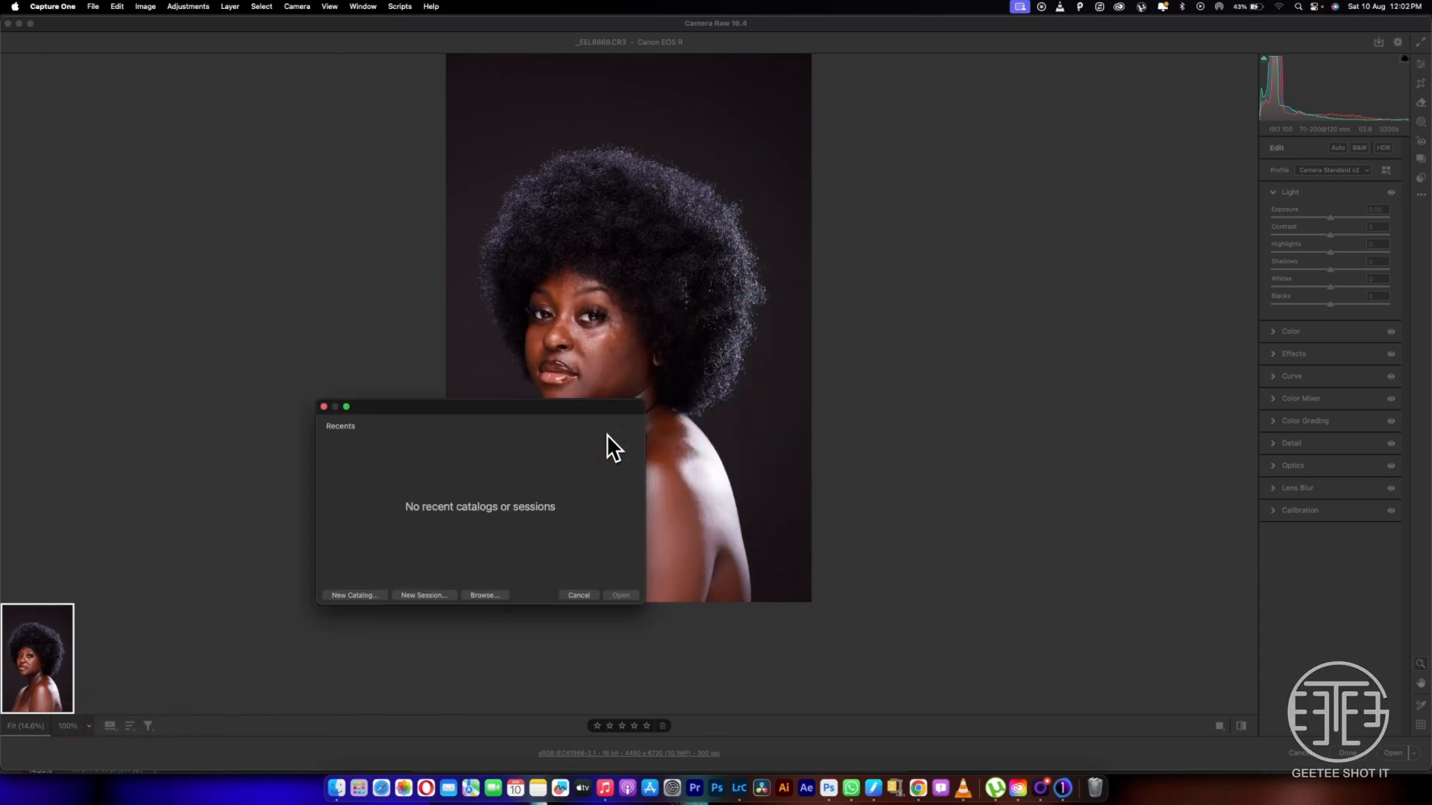
Create a new catalog named "test" with the default location and the Blank template
left_click(346, 594)
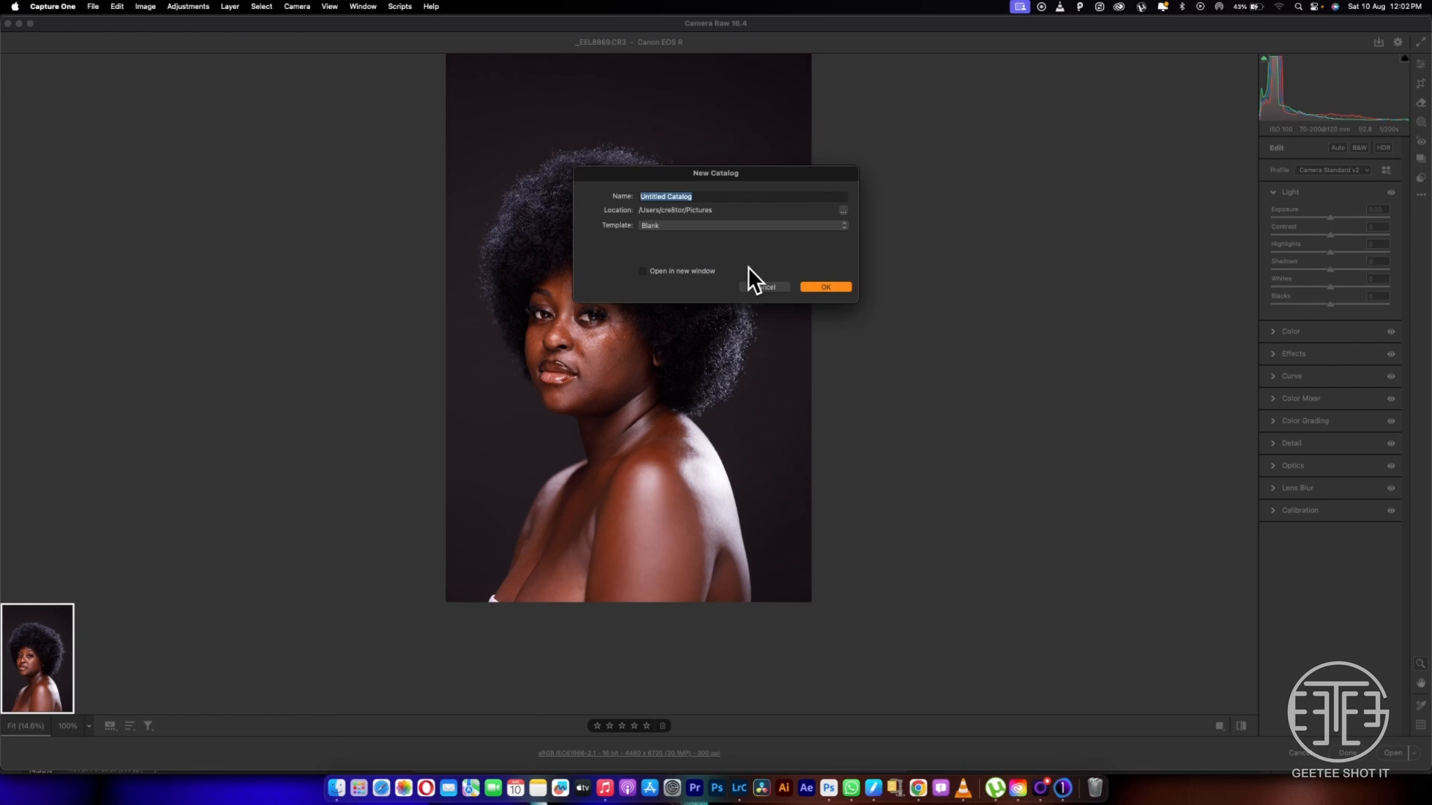
type("test")
key("Return")
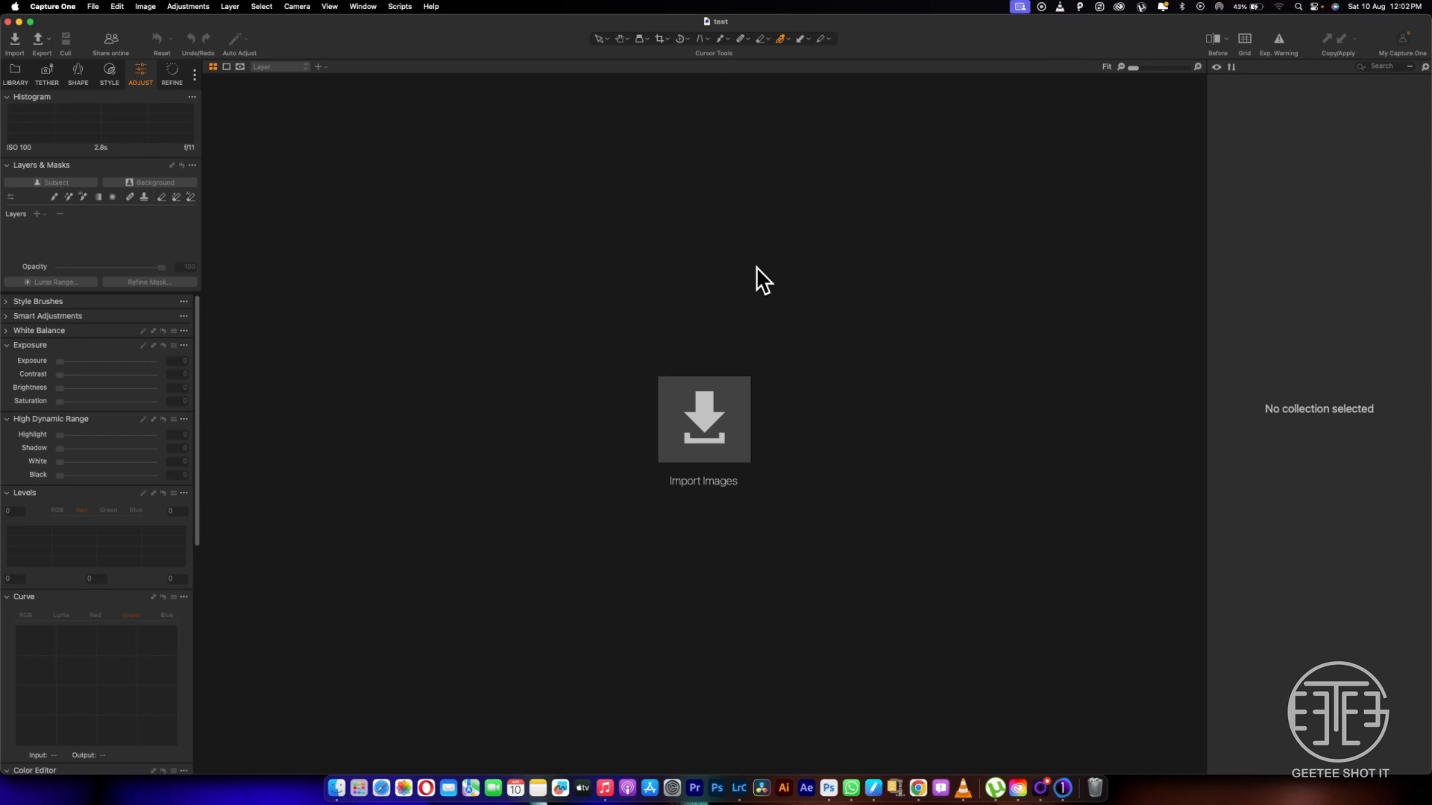
Import the raw portrait _EEL8869.CR3 from the MY WORKS folder into the catalog and display it in the viewer
left_click(337, 787)
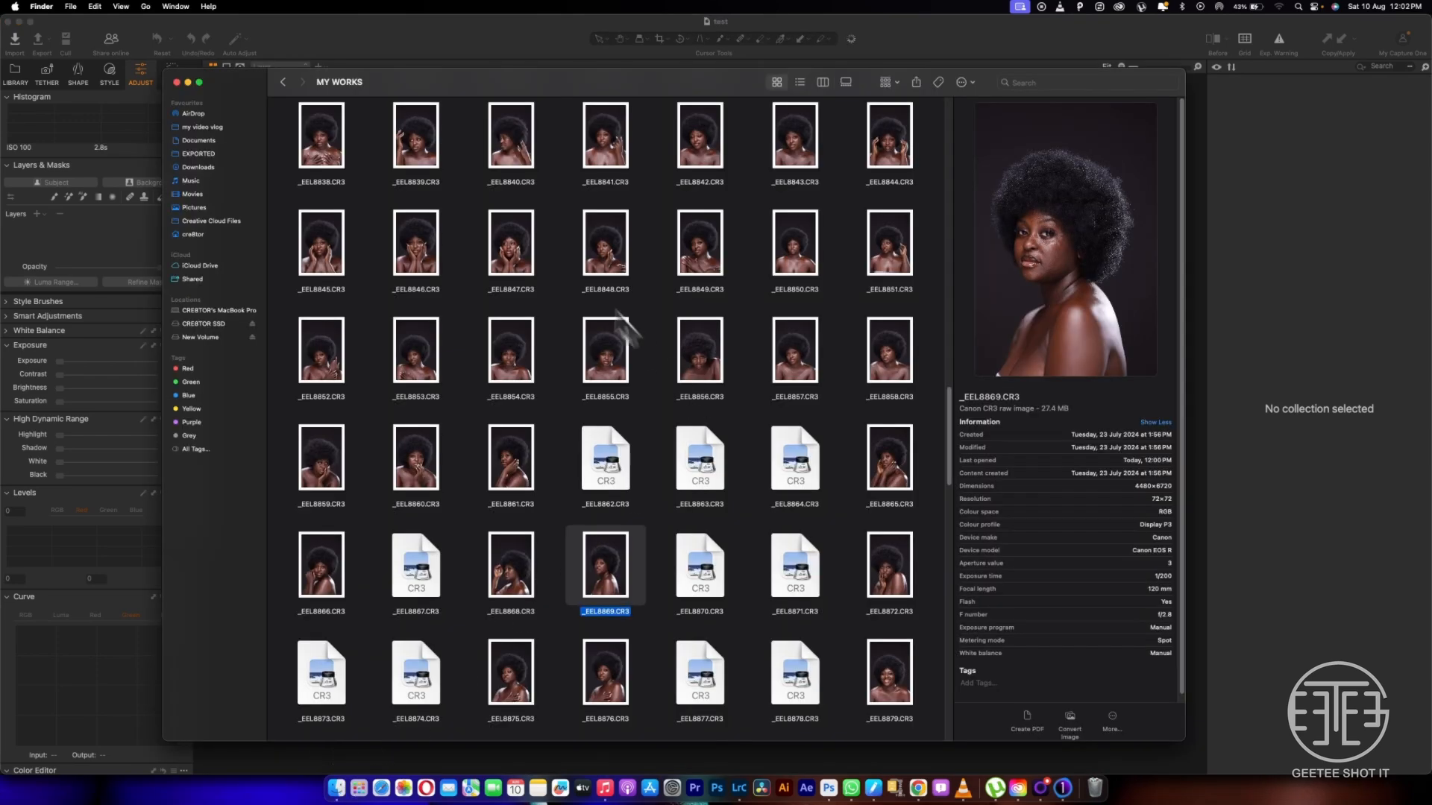
left_click_drag(485, 74, 1037, 90)
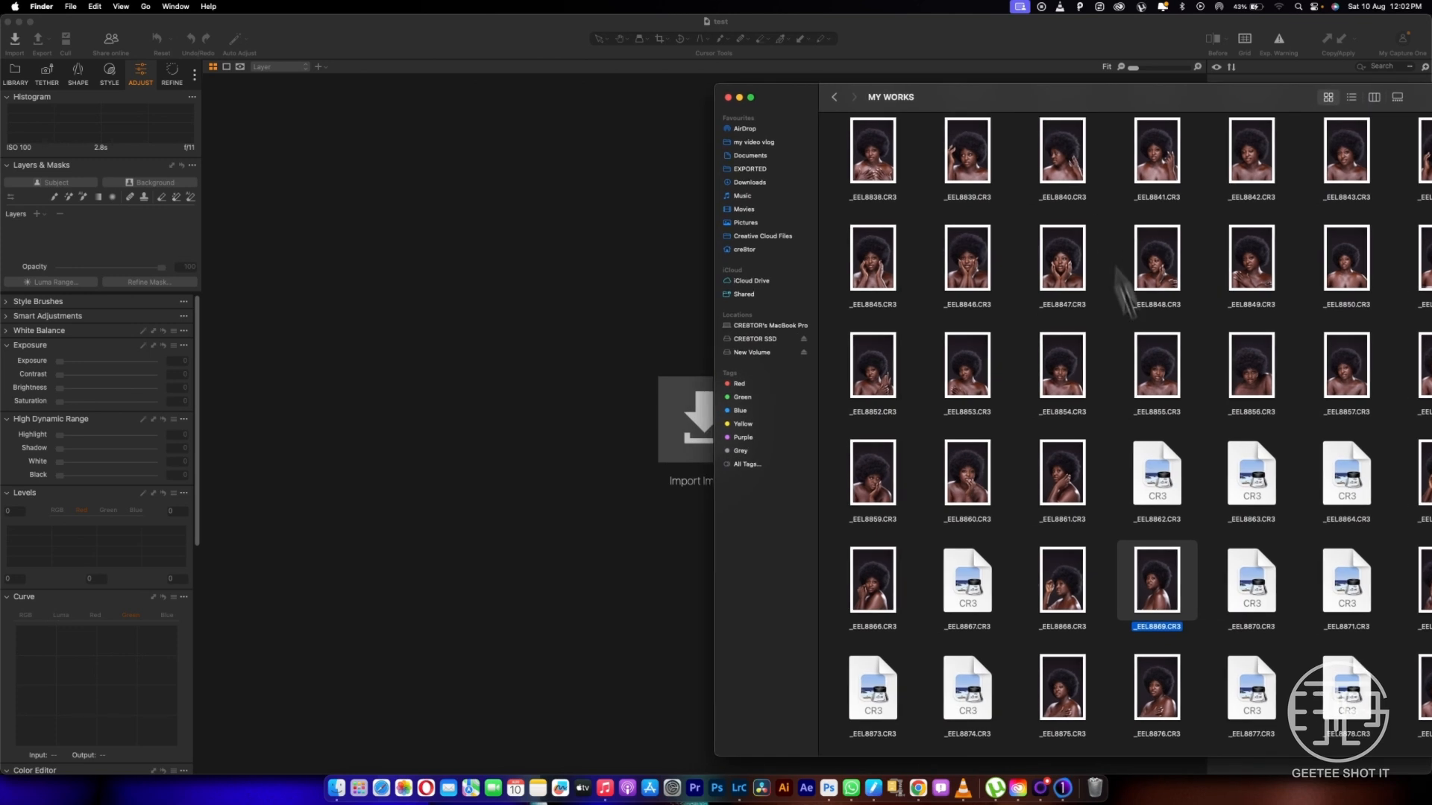
left_click_drag(1160, 600, 559, 463)
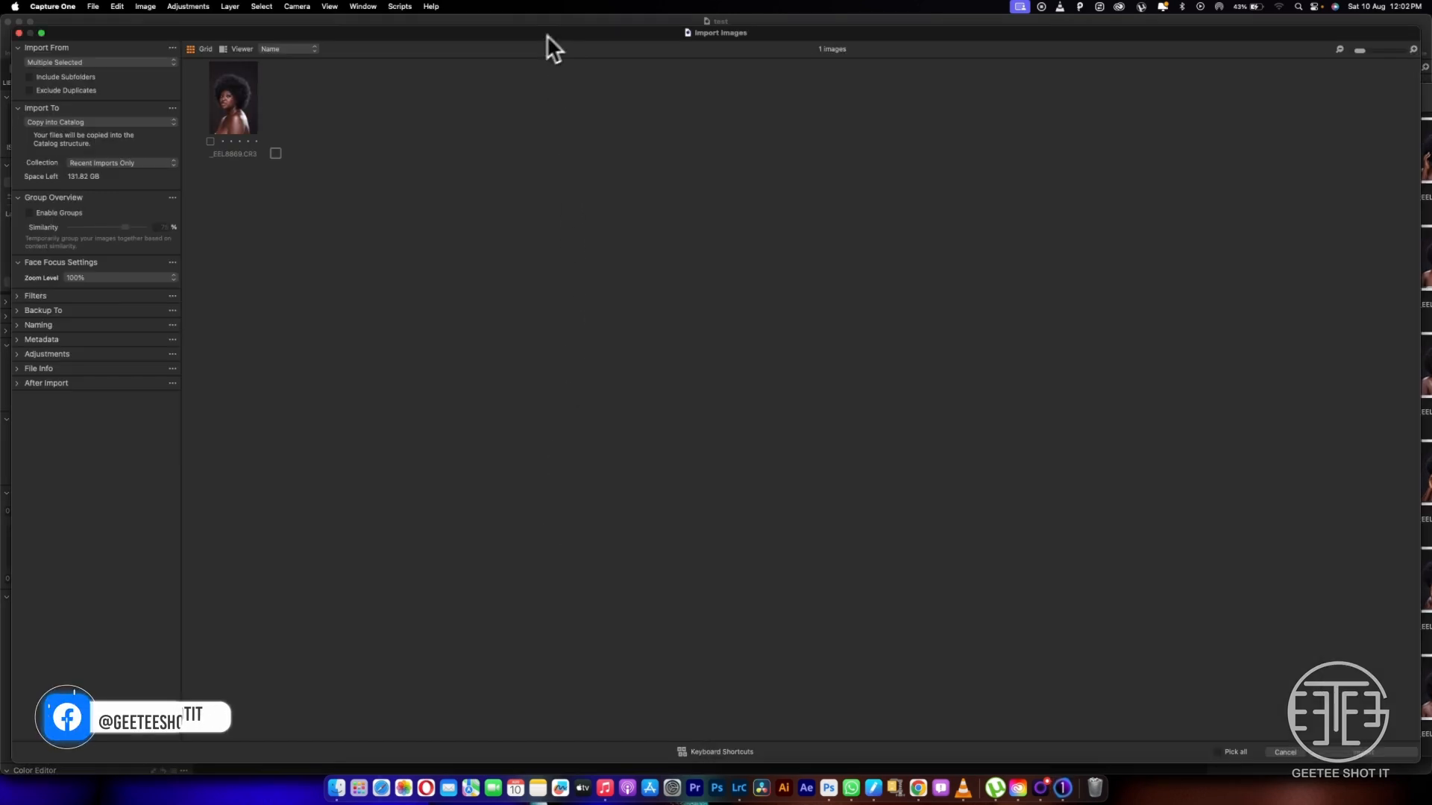
left_click(1233, 752)
left_click_drag(943, 45, 763, 33)
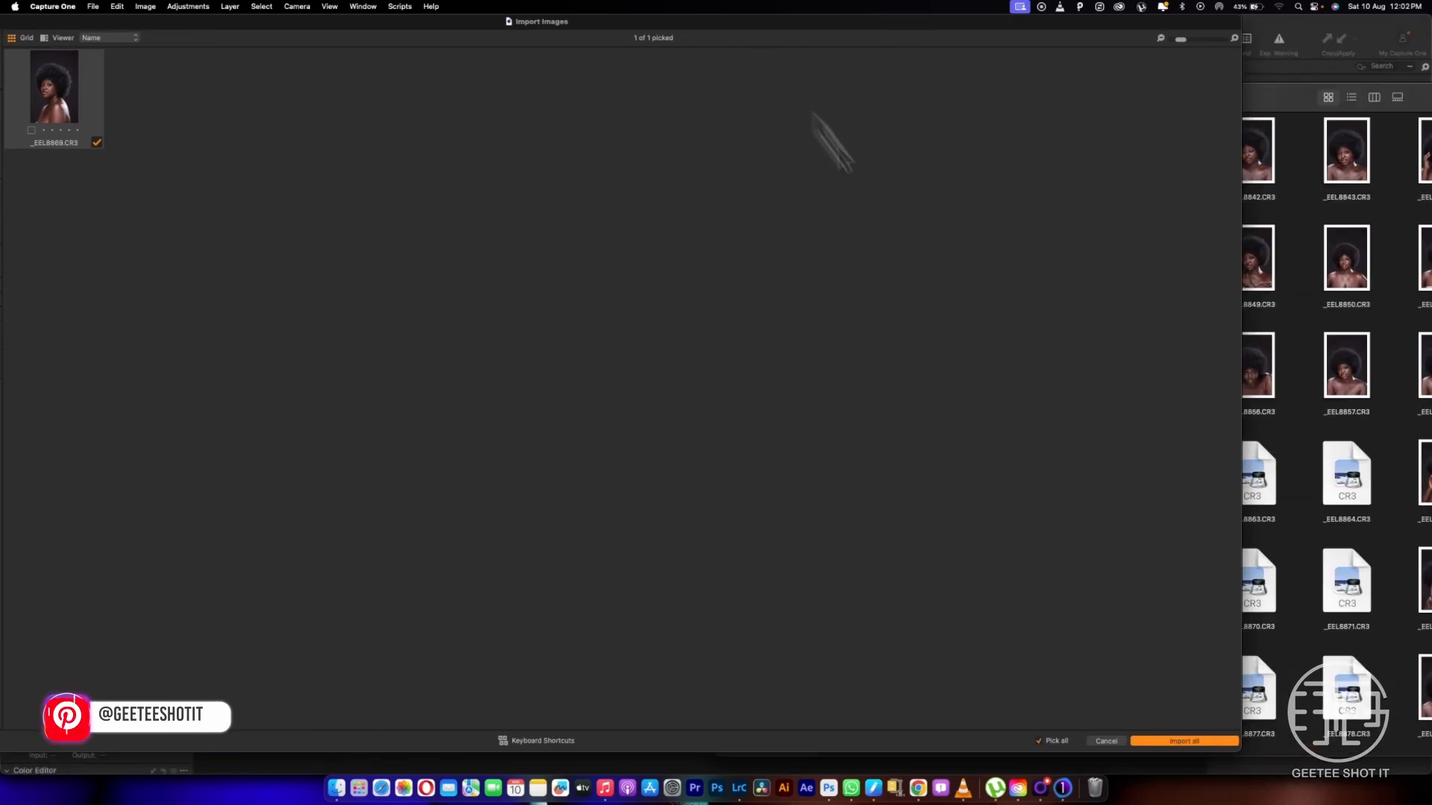
left_click(1193, 742)
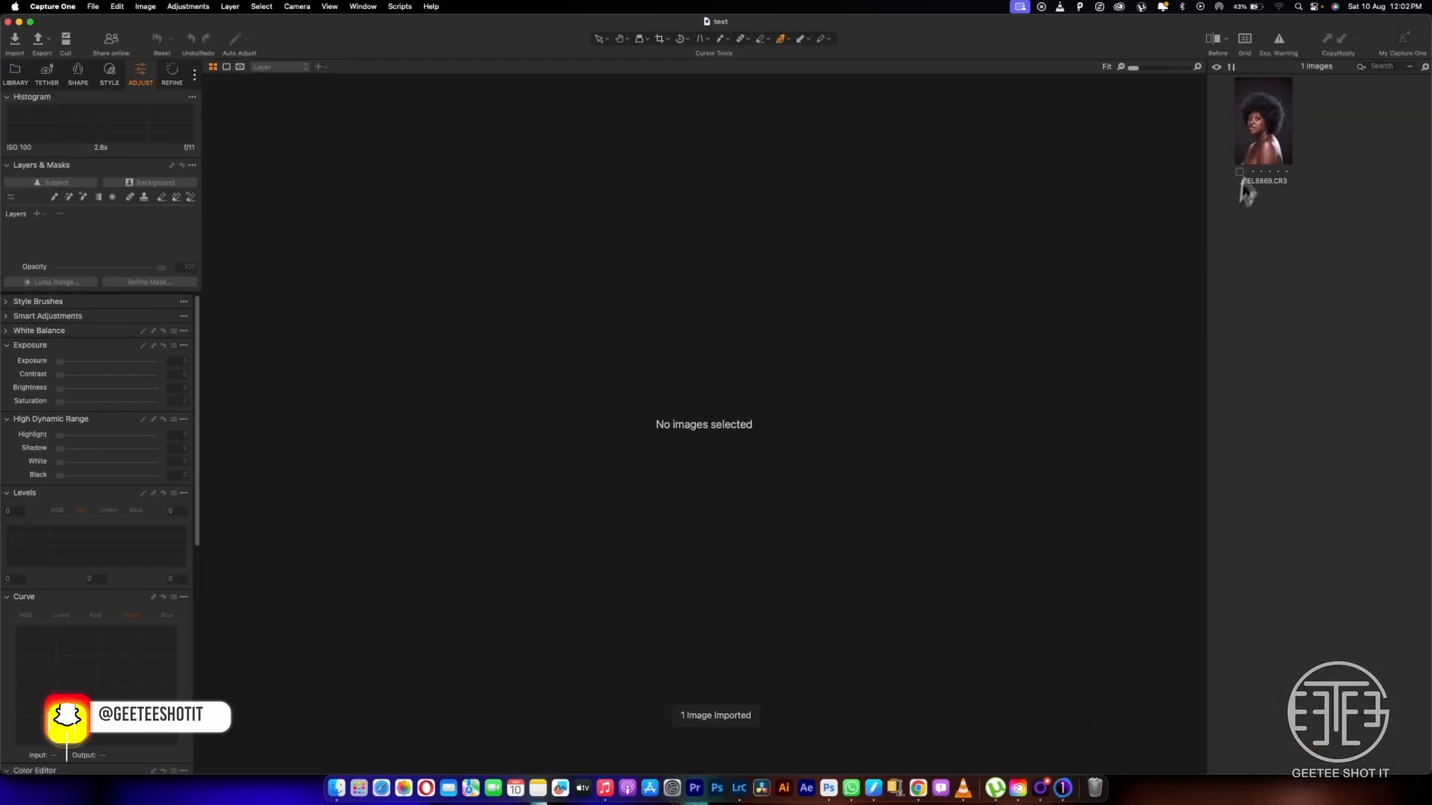
left_click(1260, 137)
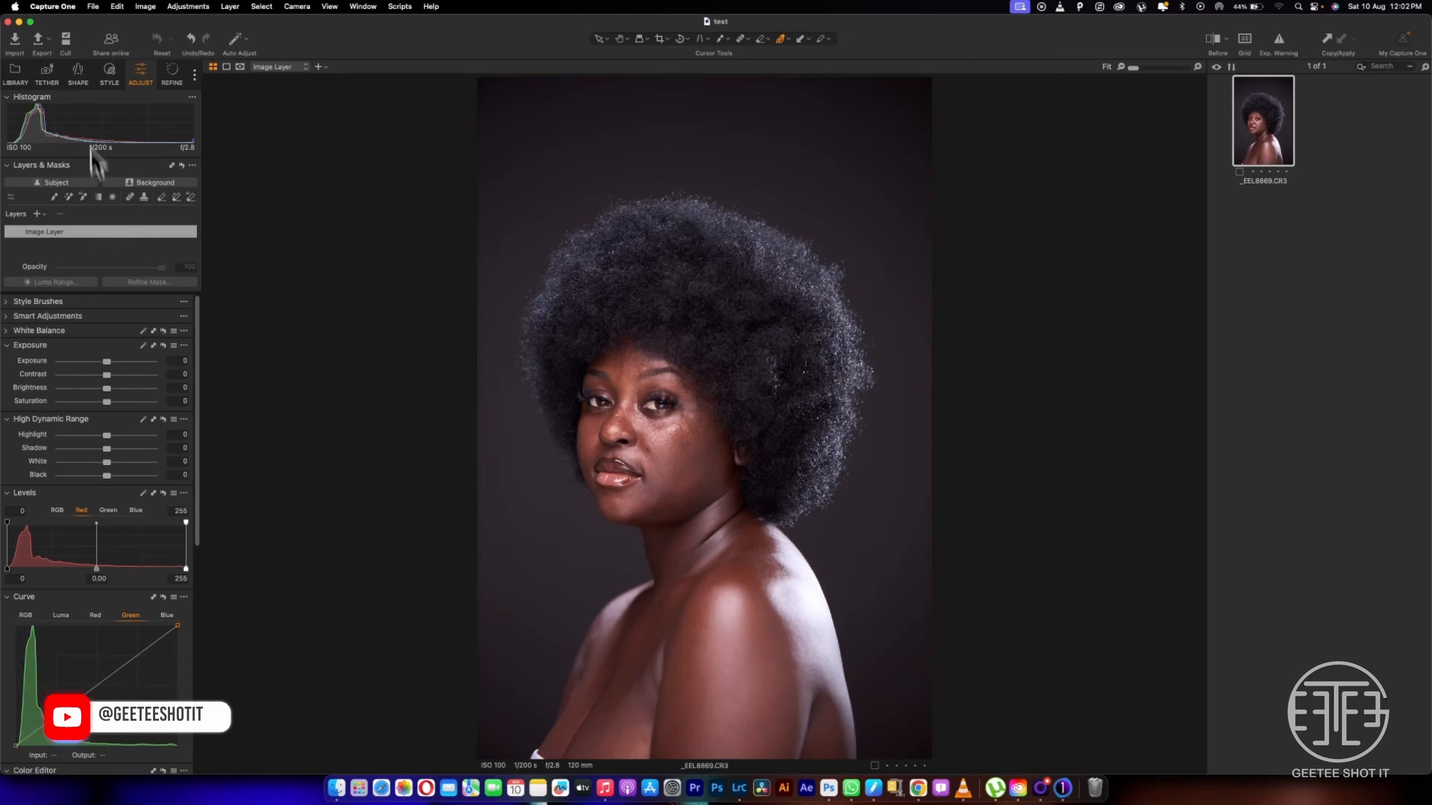
left_click(77, 72)
left_click(51, 77)
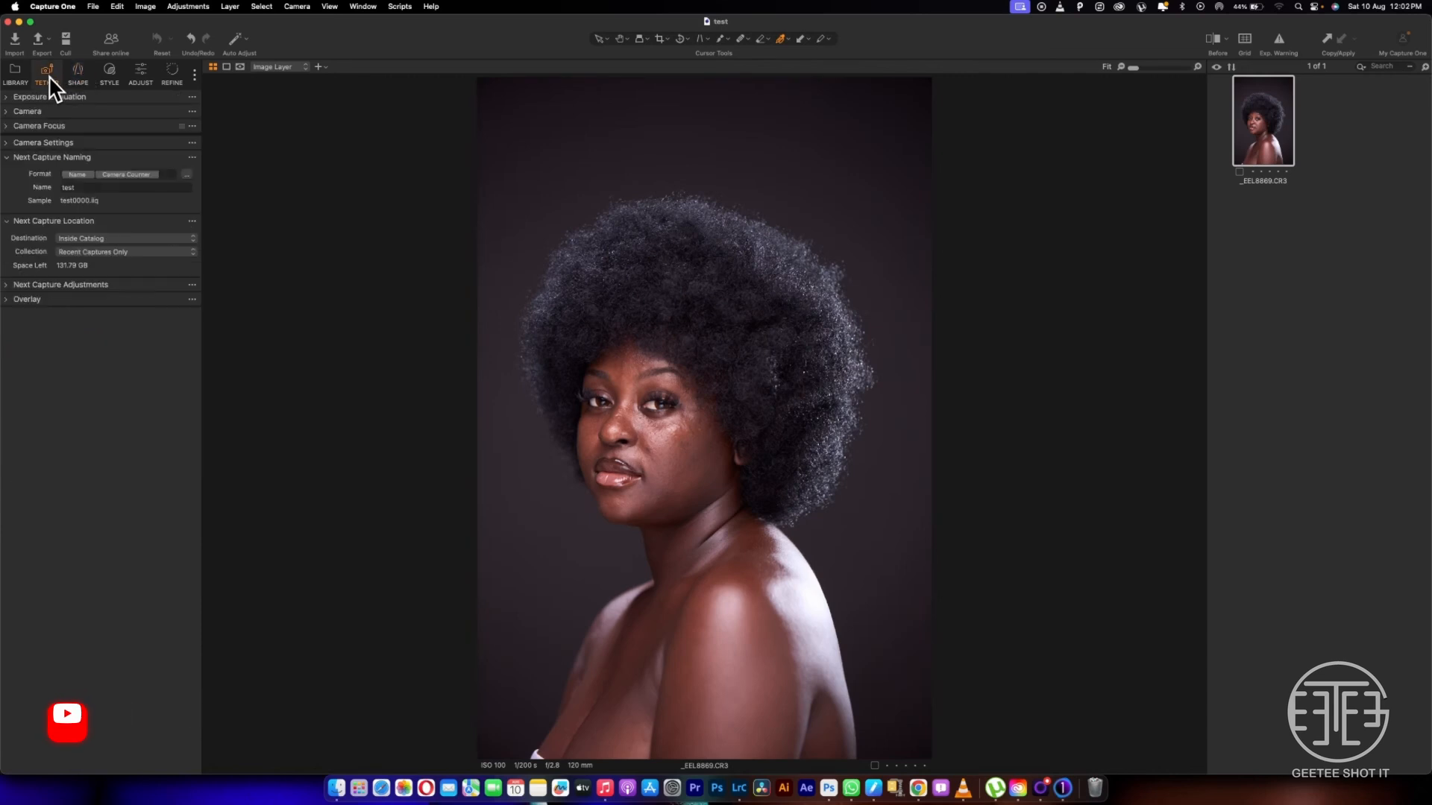
left_click(24, 72)
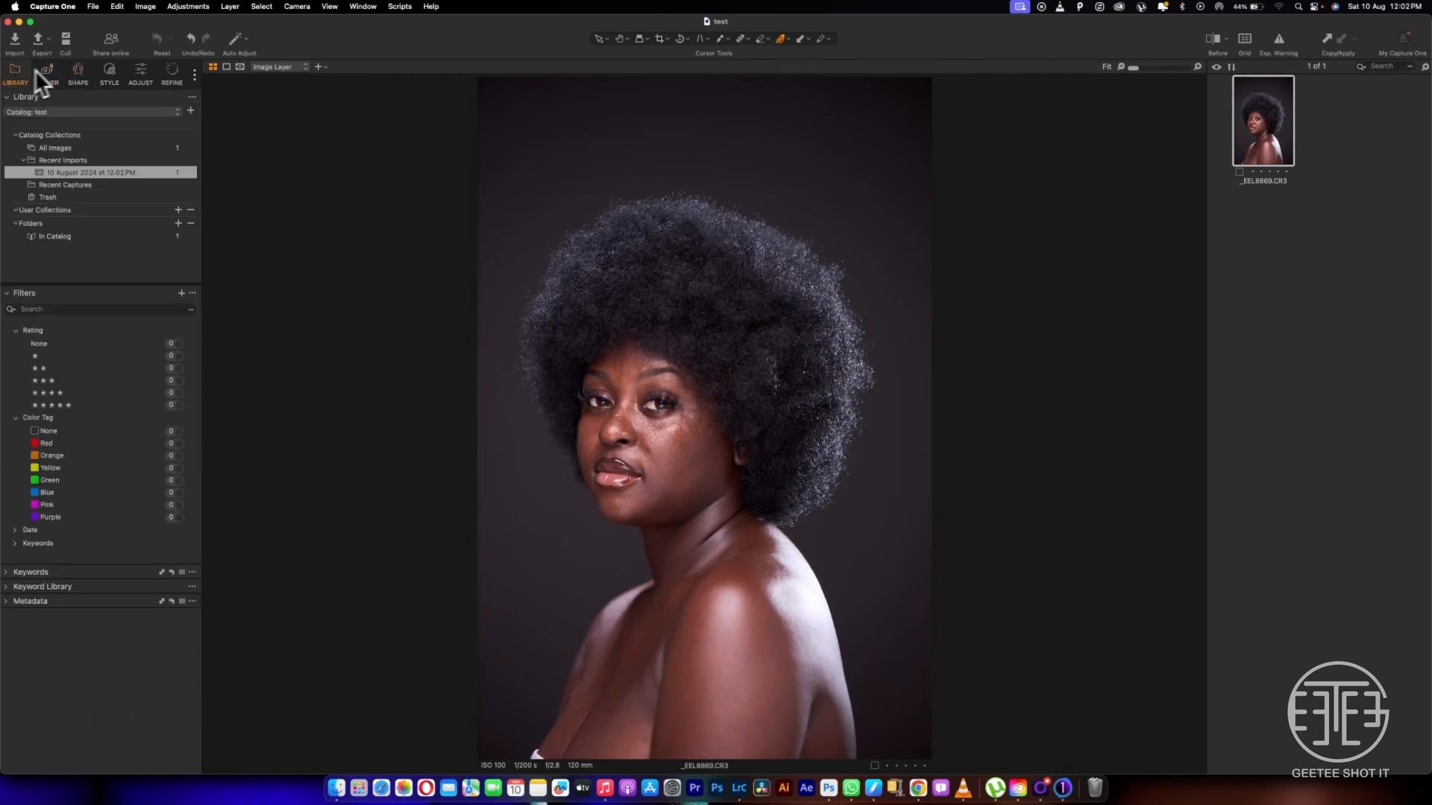
left_click(86, 70)
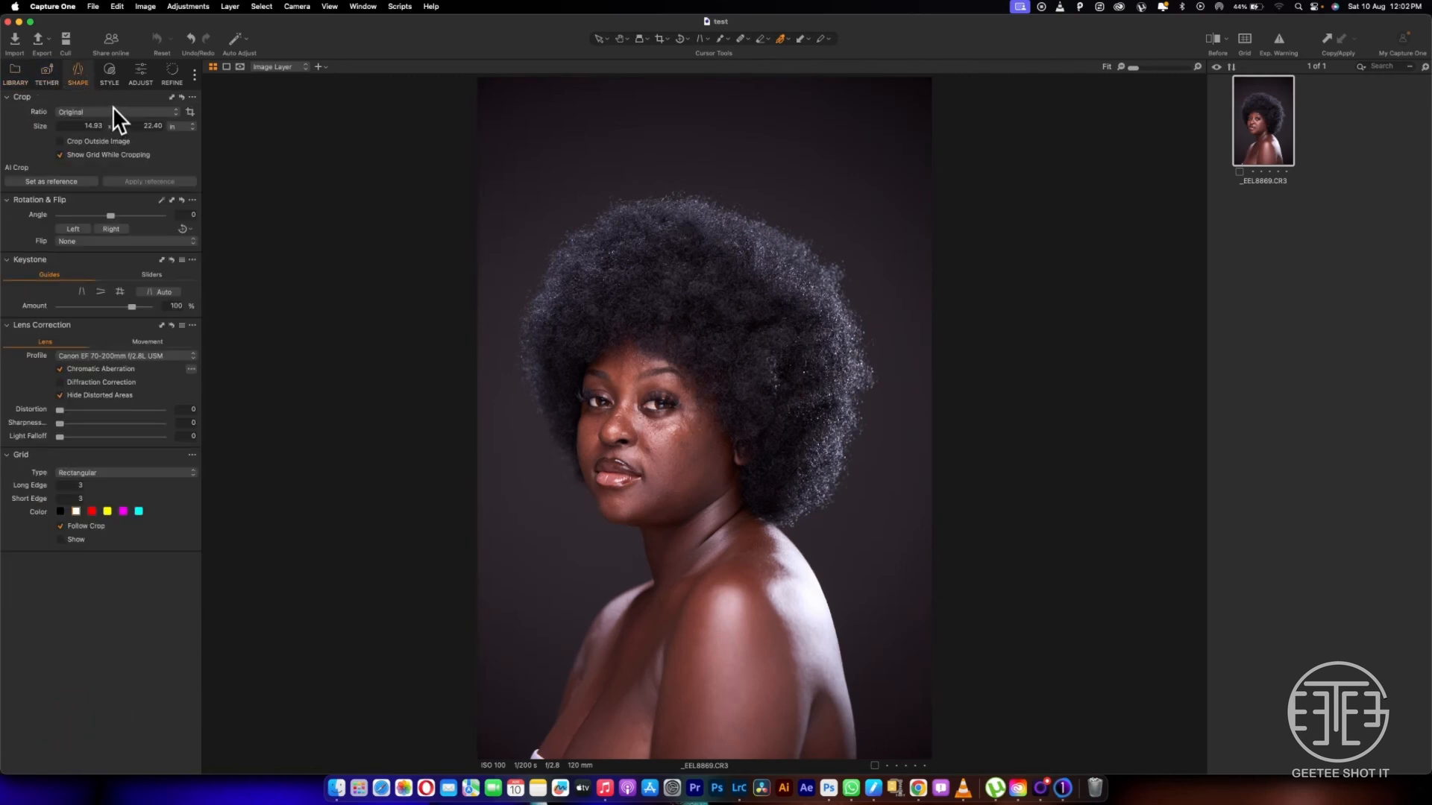
Change the portrait's ICC profile to Canon EOS R Generic, leaving the base curve on Auto
left_click(110, 81)
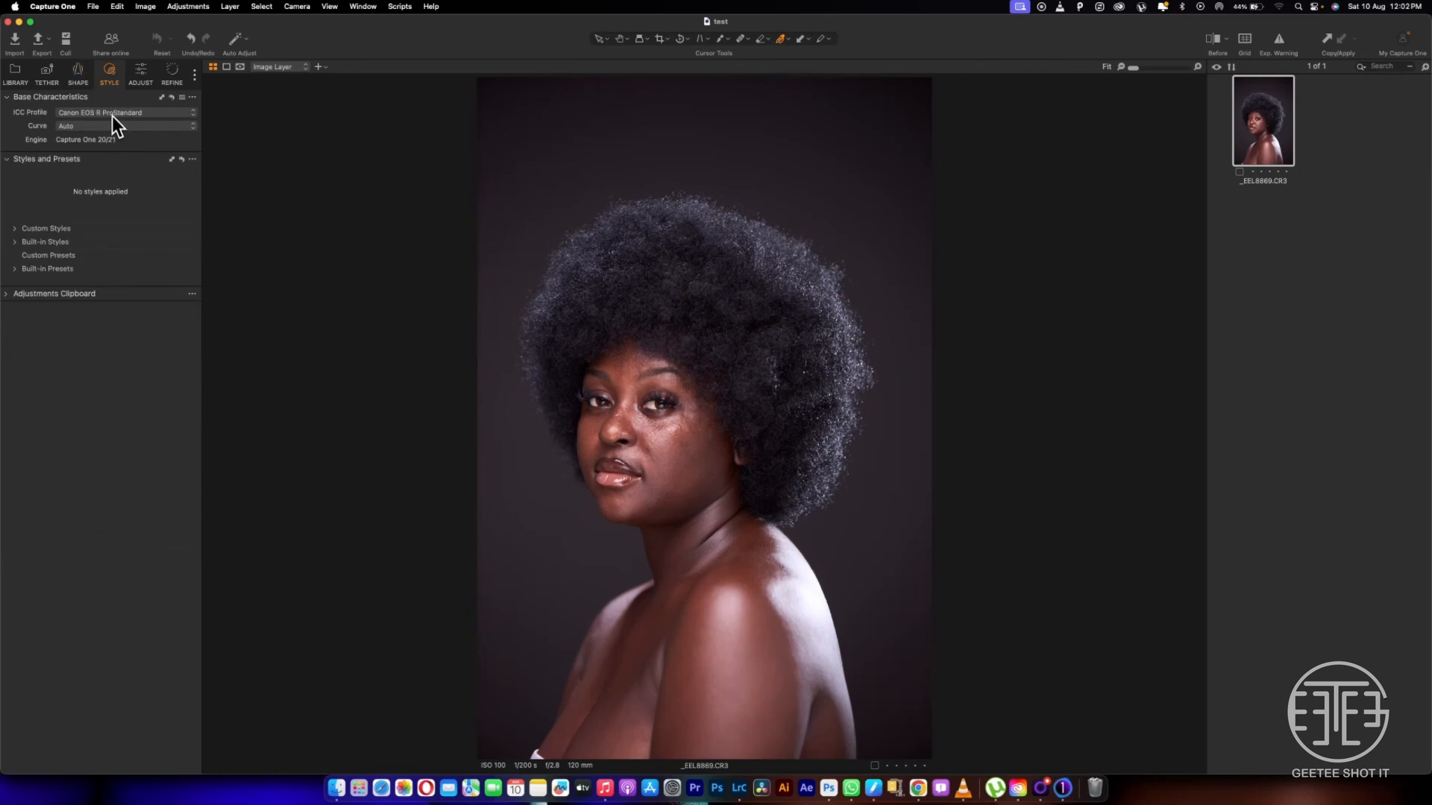
left_click(112, 115)
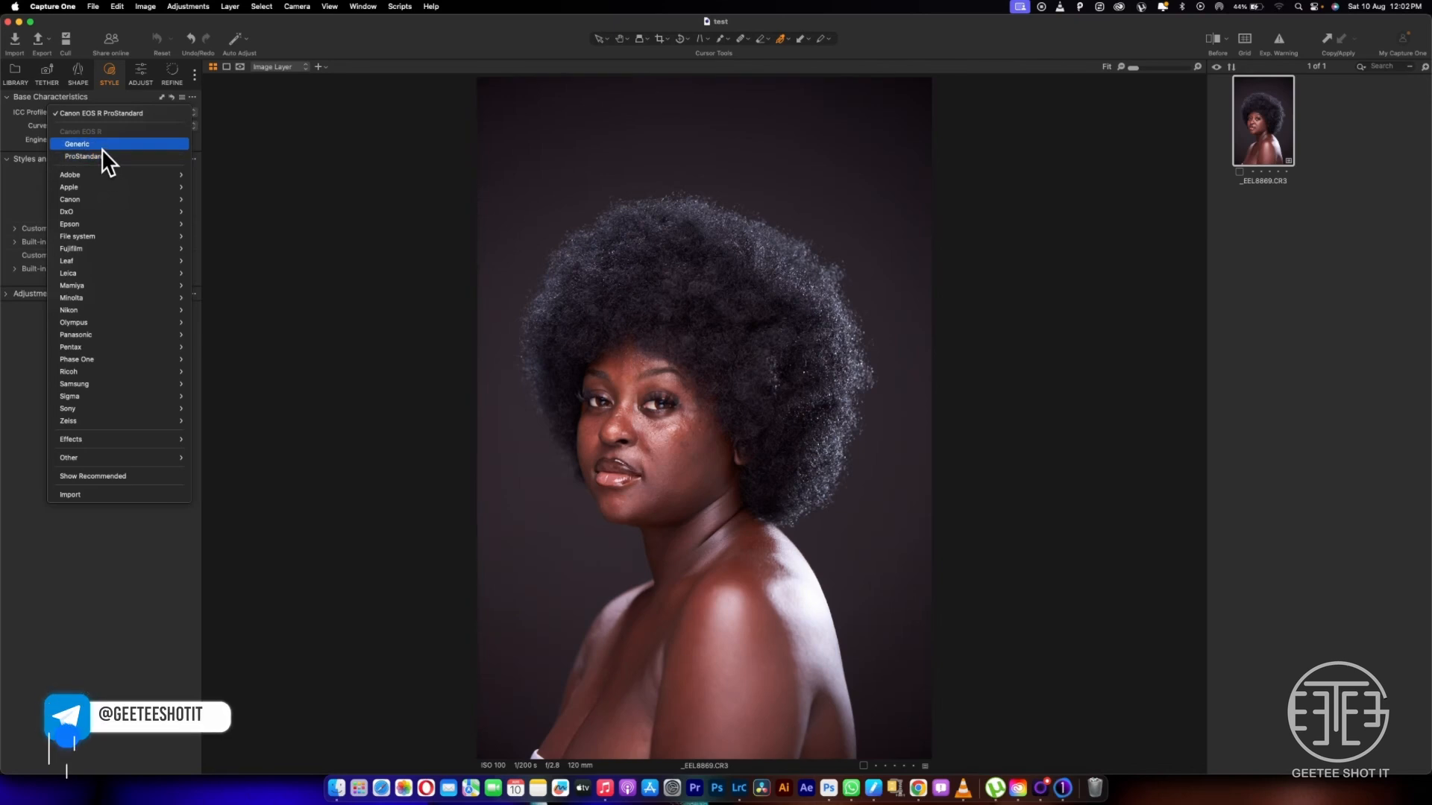
left_click(102, 150)
left_click(95, 127)
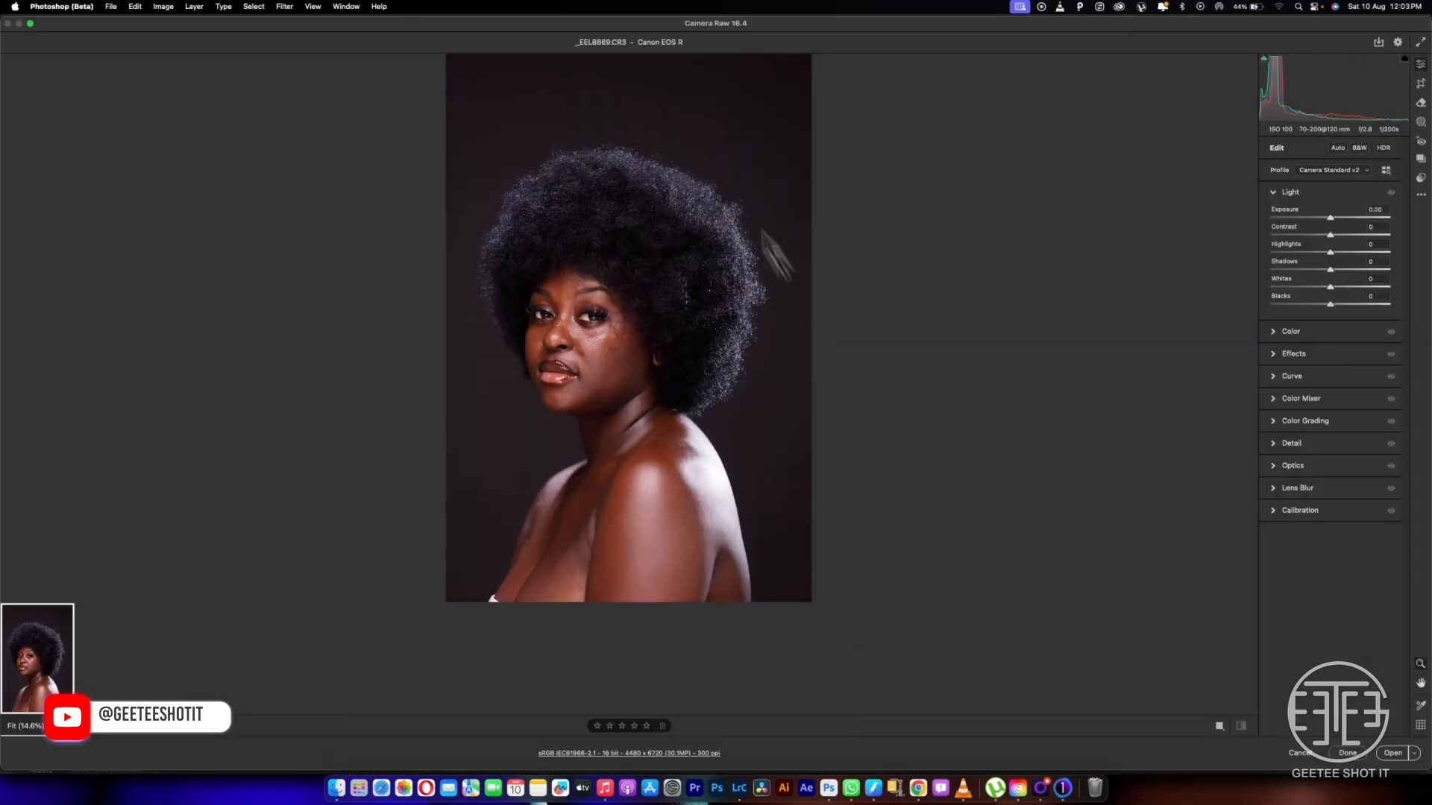
Compare the portrait's rendering in Photoshop's Camera Raw side by side with Capture One, and return to the full Capture One workspace
left_click_drag(578, 35, 863, 47)
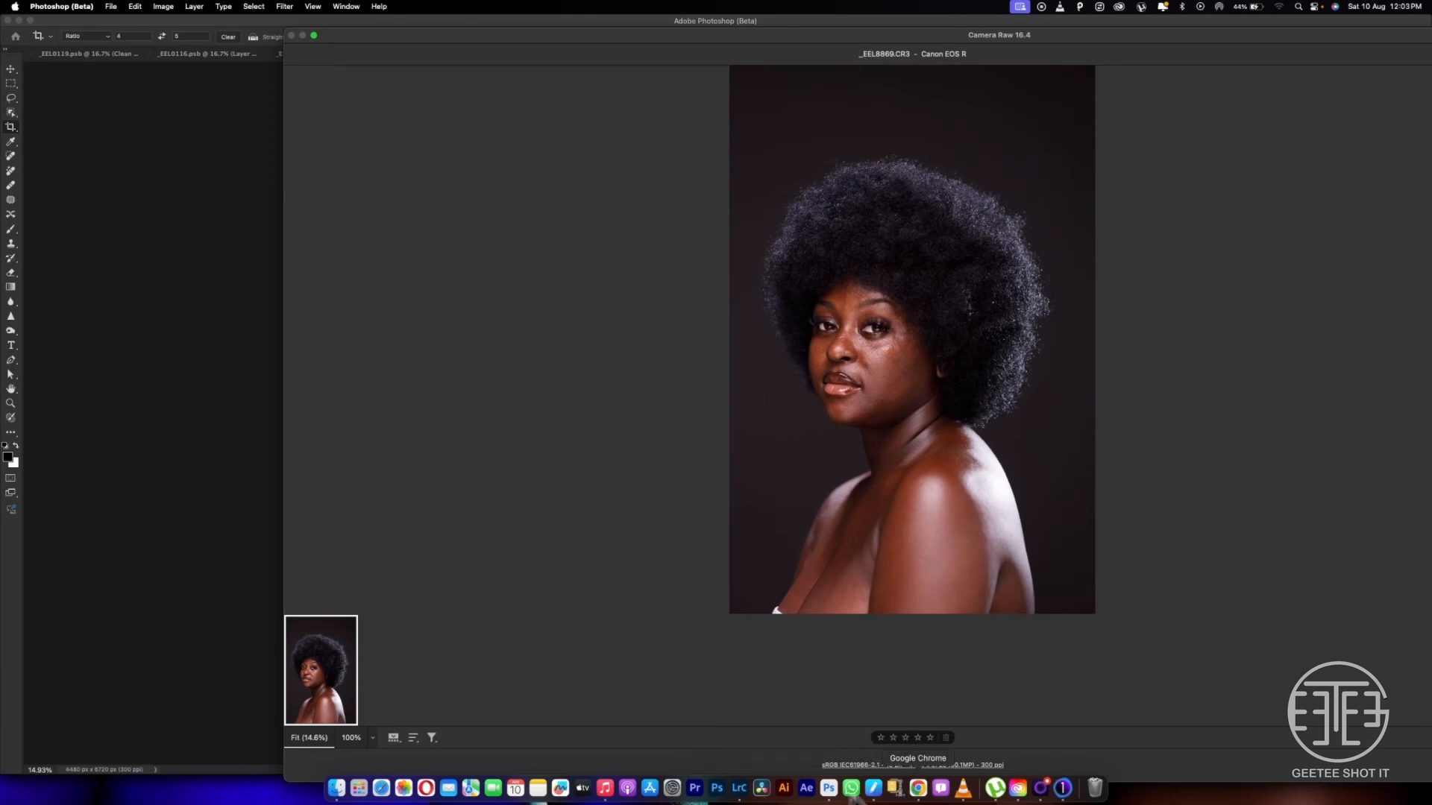
left_click(1063, 788)
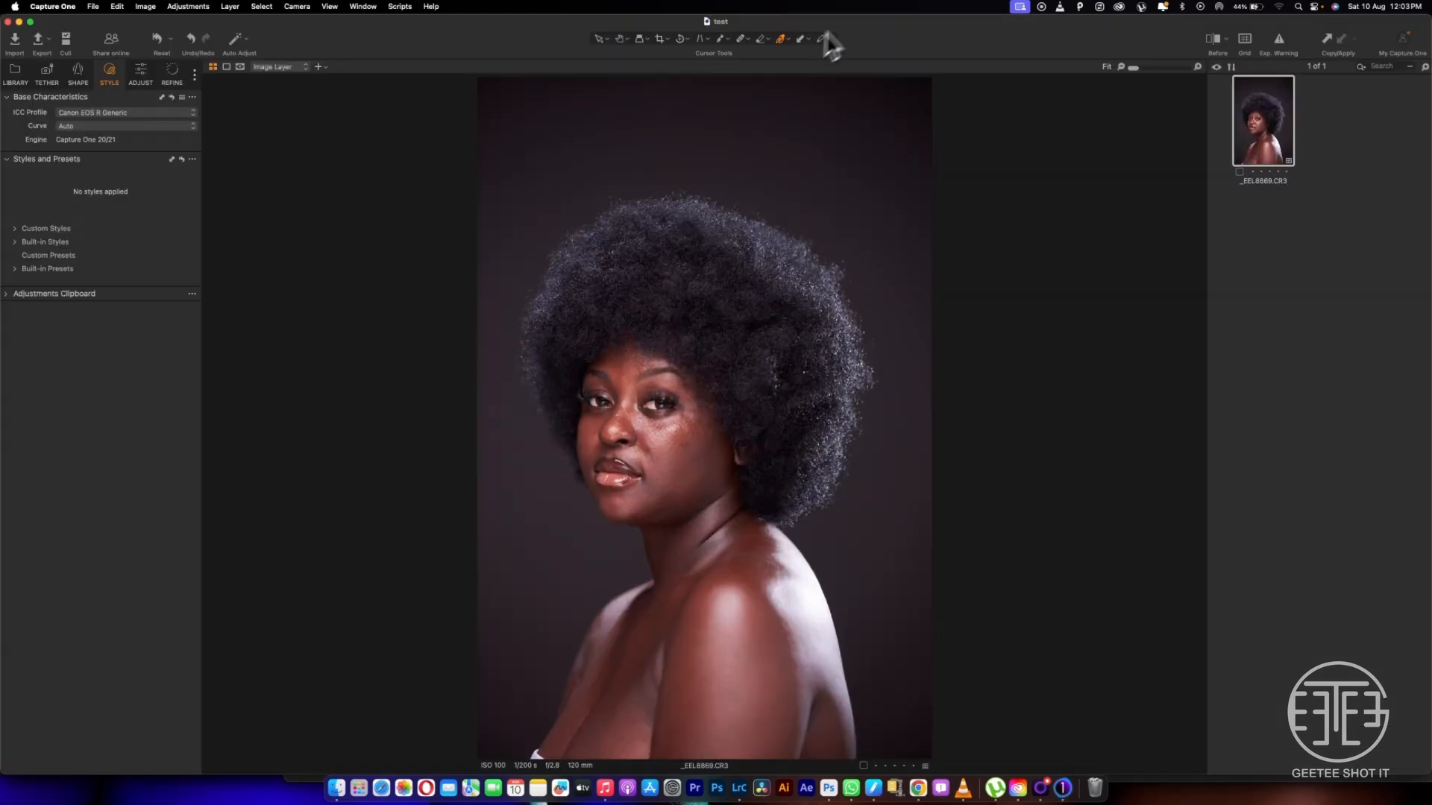
left_click_drag(865, 21, 269, 5)
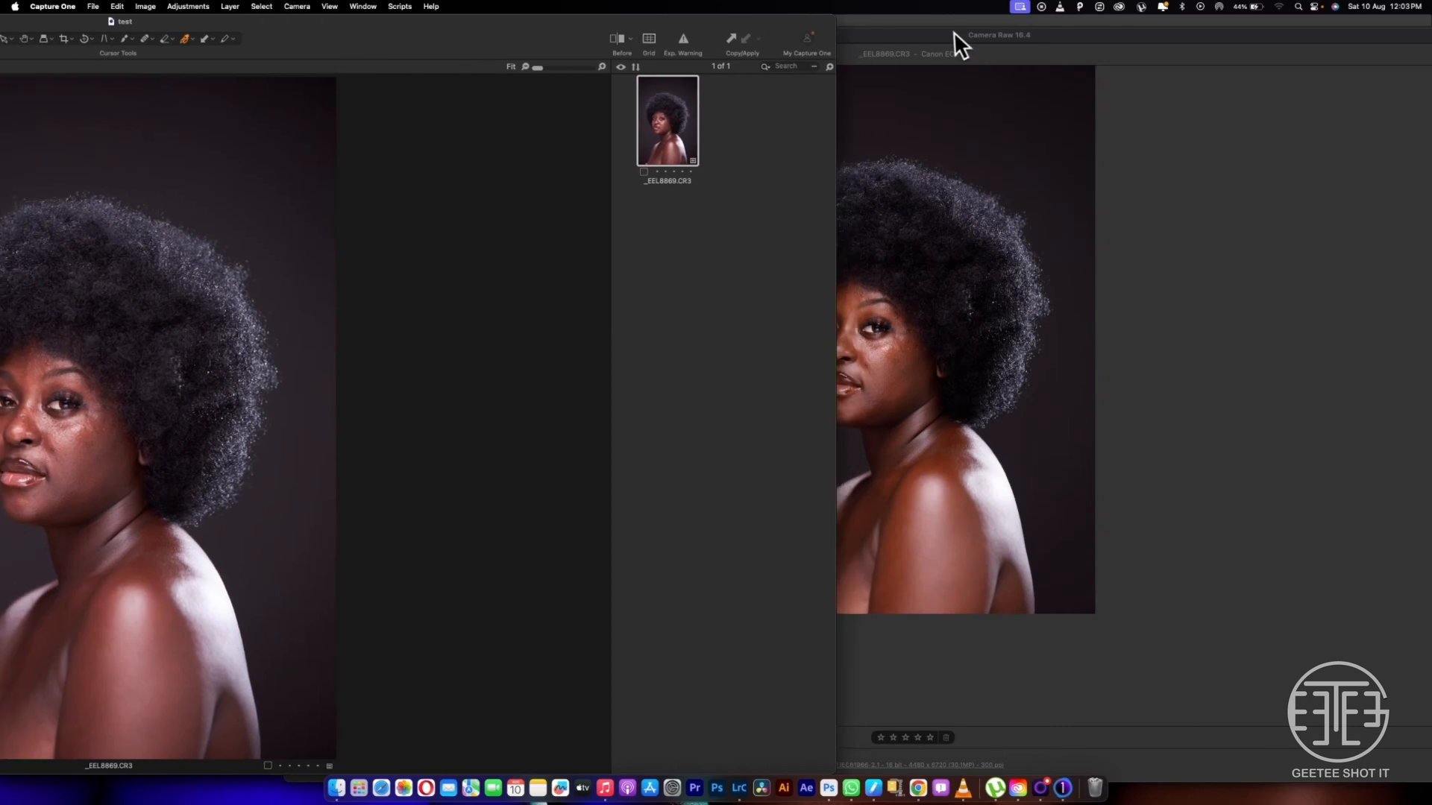
left_click_drag(954, 31, 1182, 72)
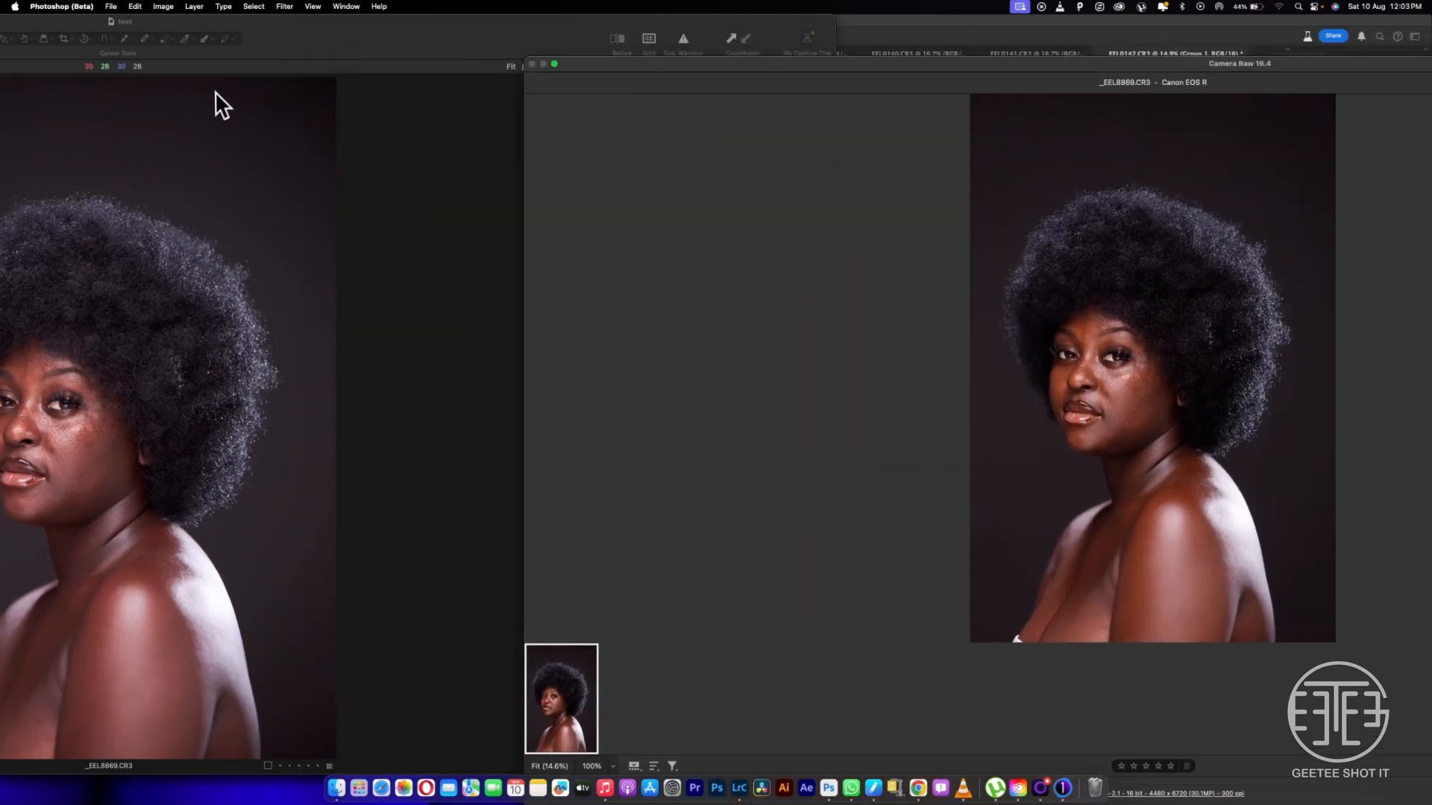
left_click(256, 58)
left_click_drag(282, 45, 431, 24)
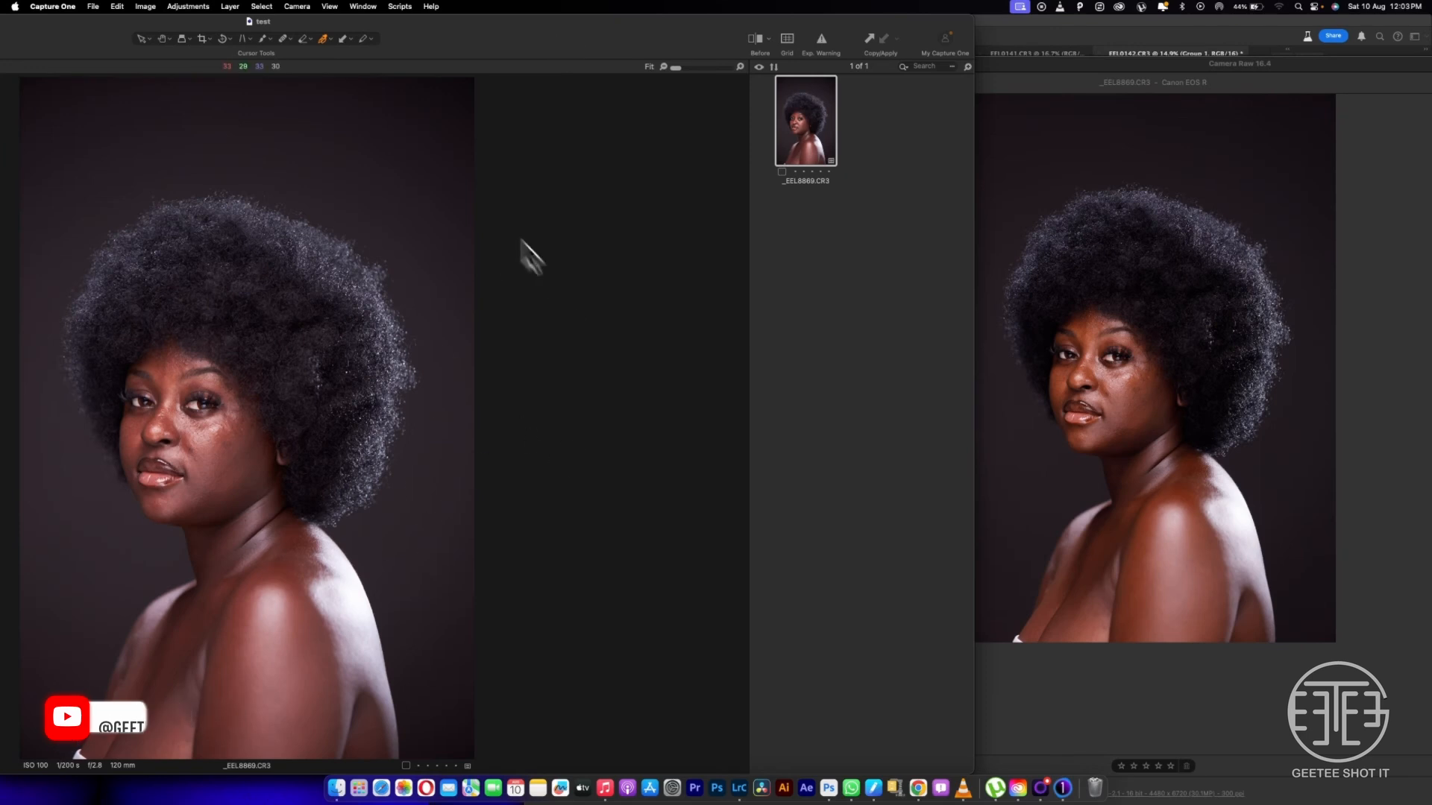
left_click_drag(403, 36, 880, 26)
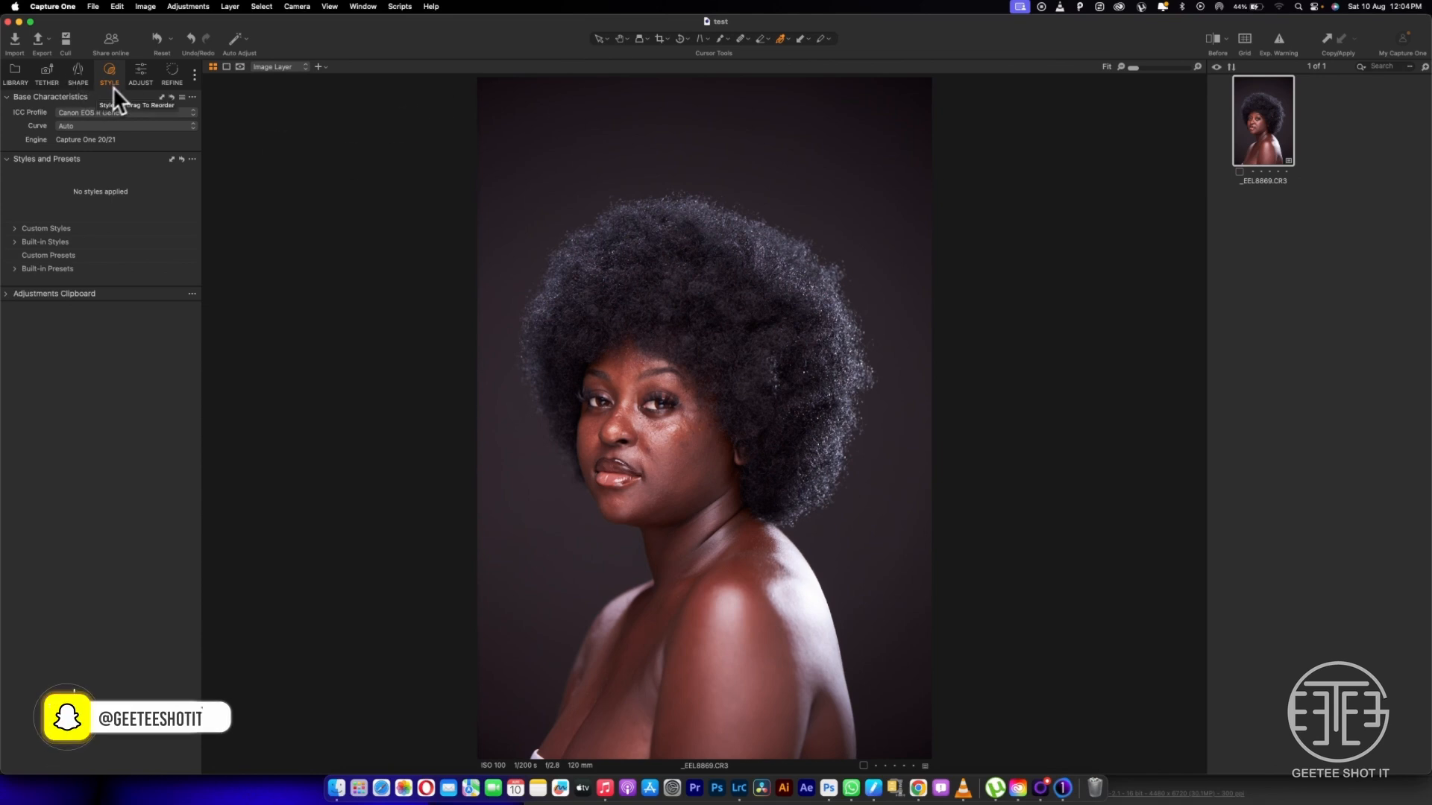
Add a new filled adjustment layer above the image layer instead of an empty one
left_click(138, 74)
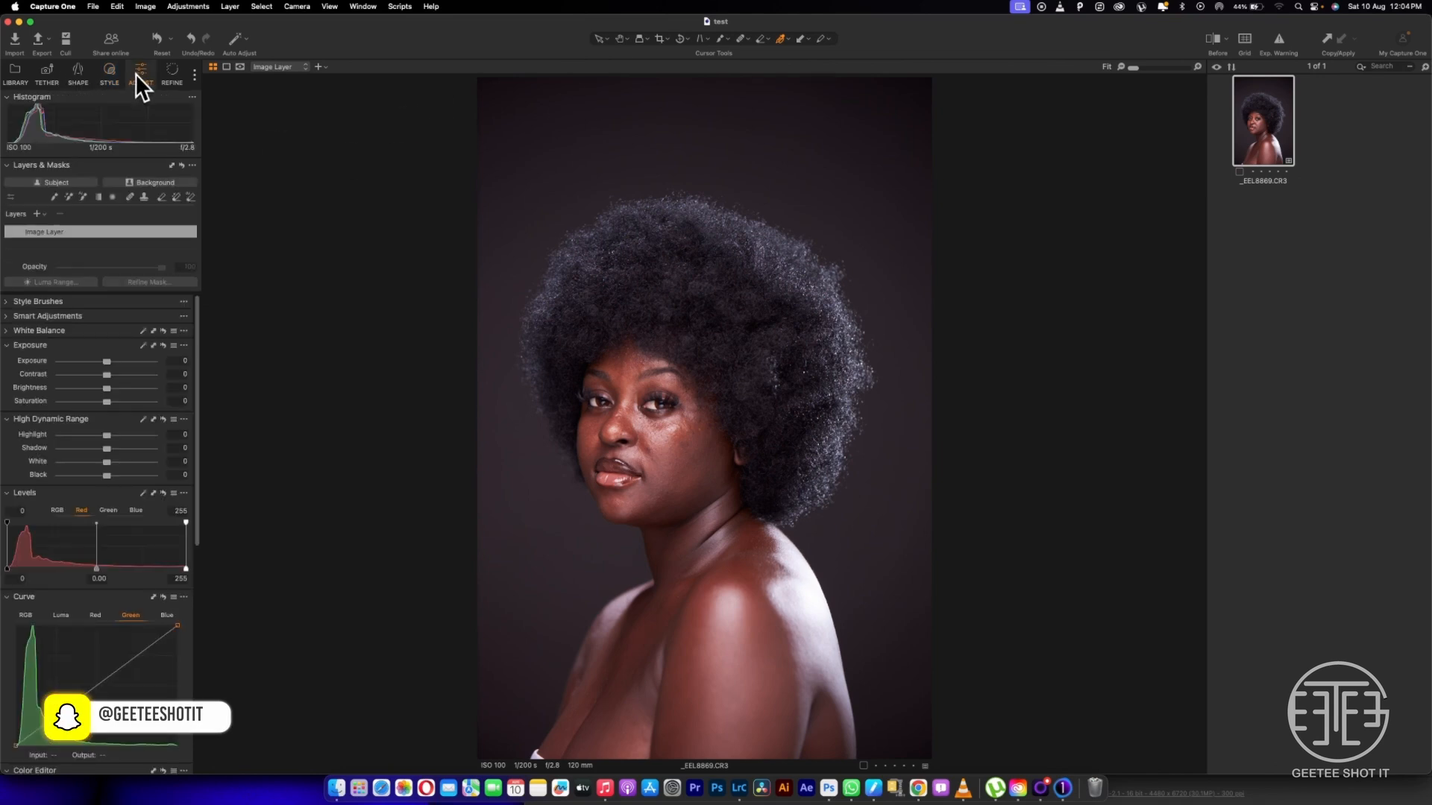
left_click(36, 214)
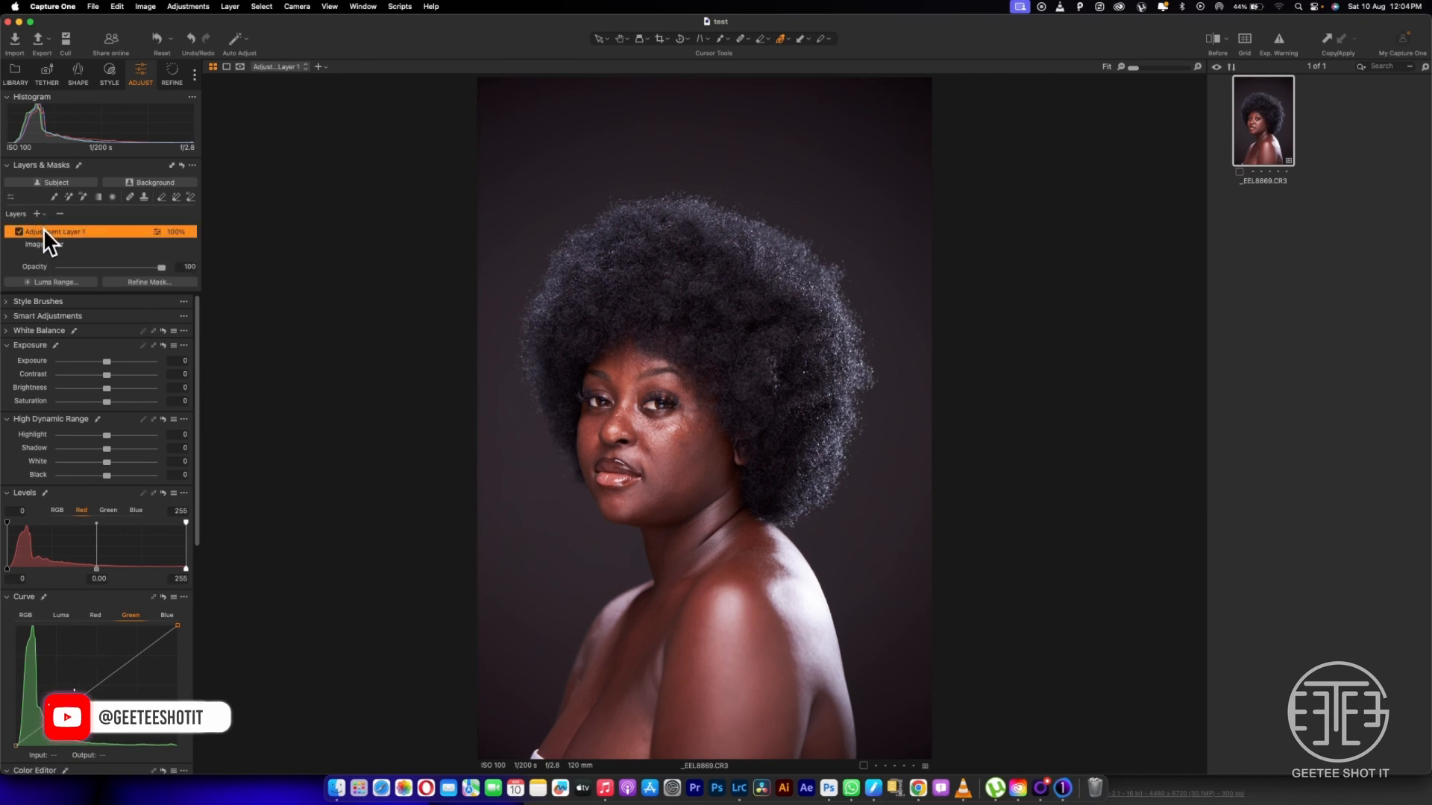
key("super+z")
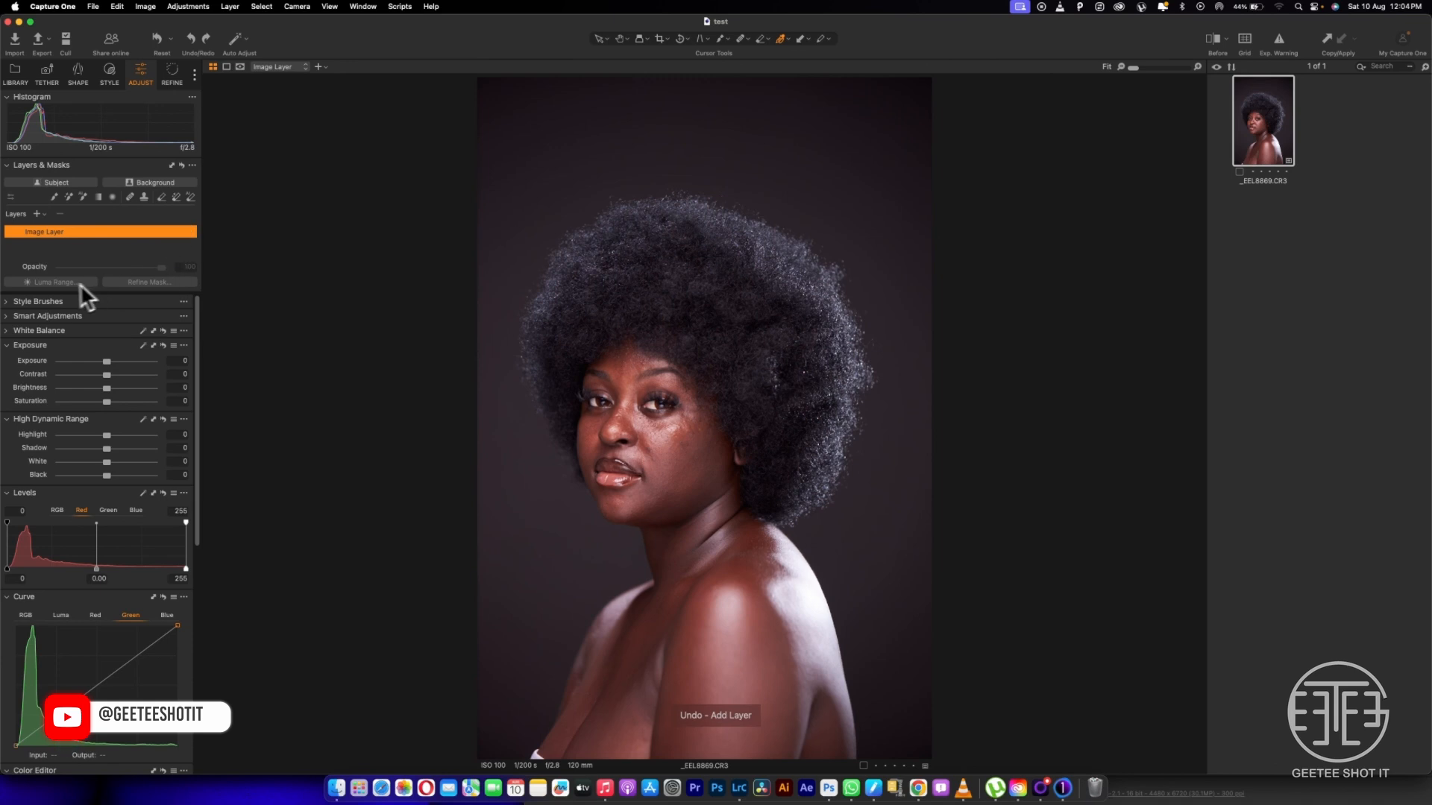
left_click(39, 216)
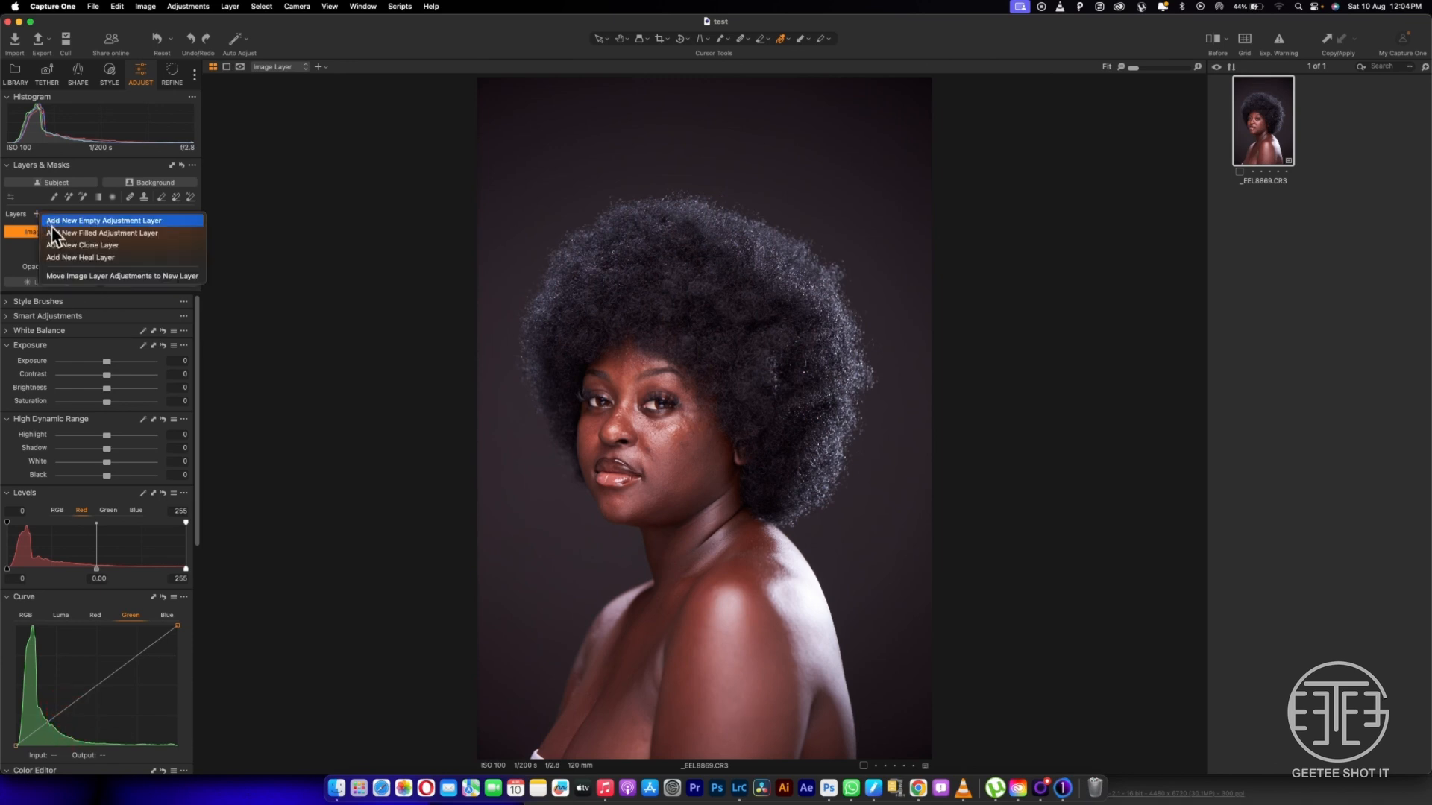
left_click(57, 232)
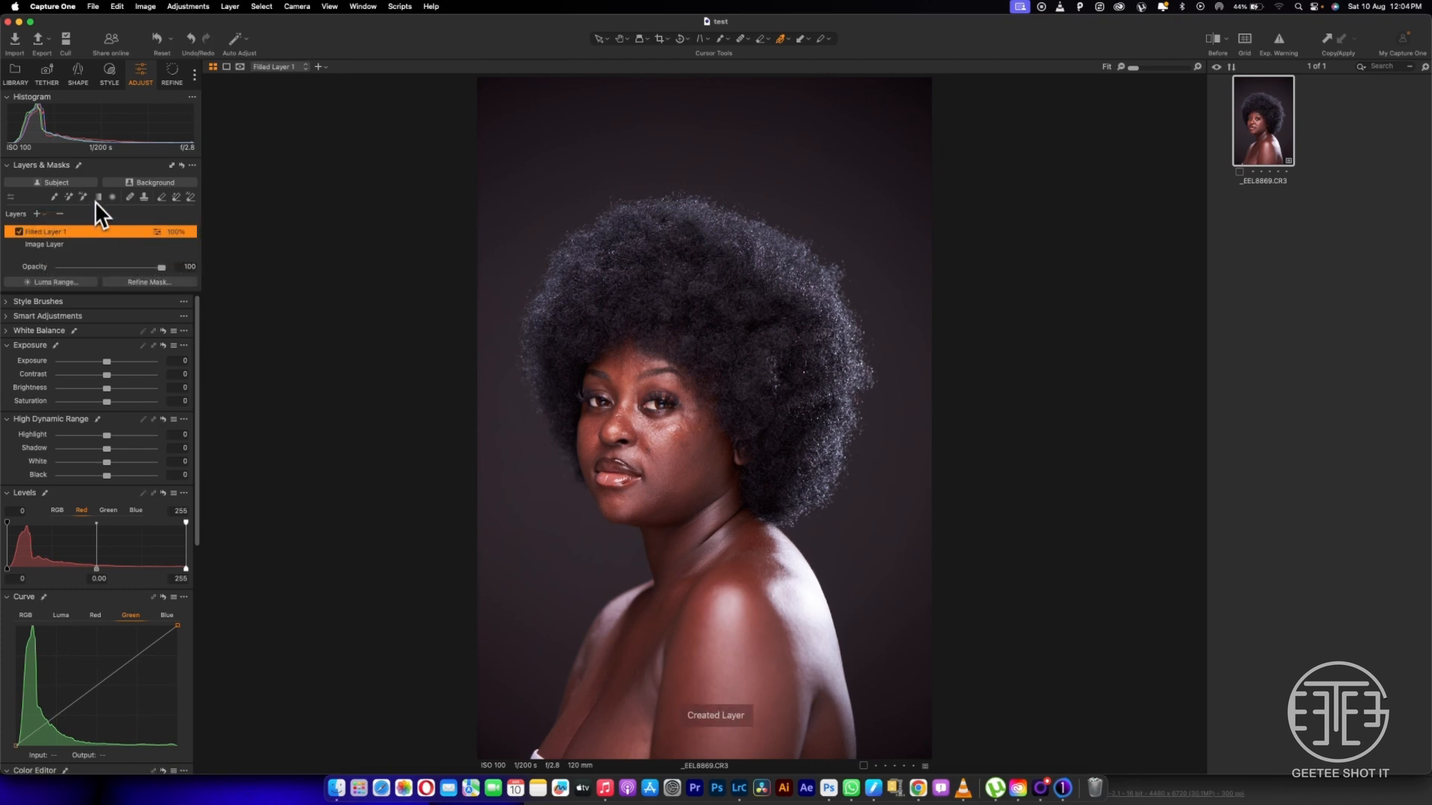
Create an automatic subject mask of the woman on its own layer and turn on the mask overlay
left_click(59, 184)
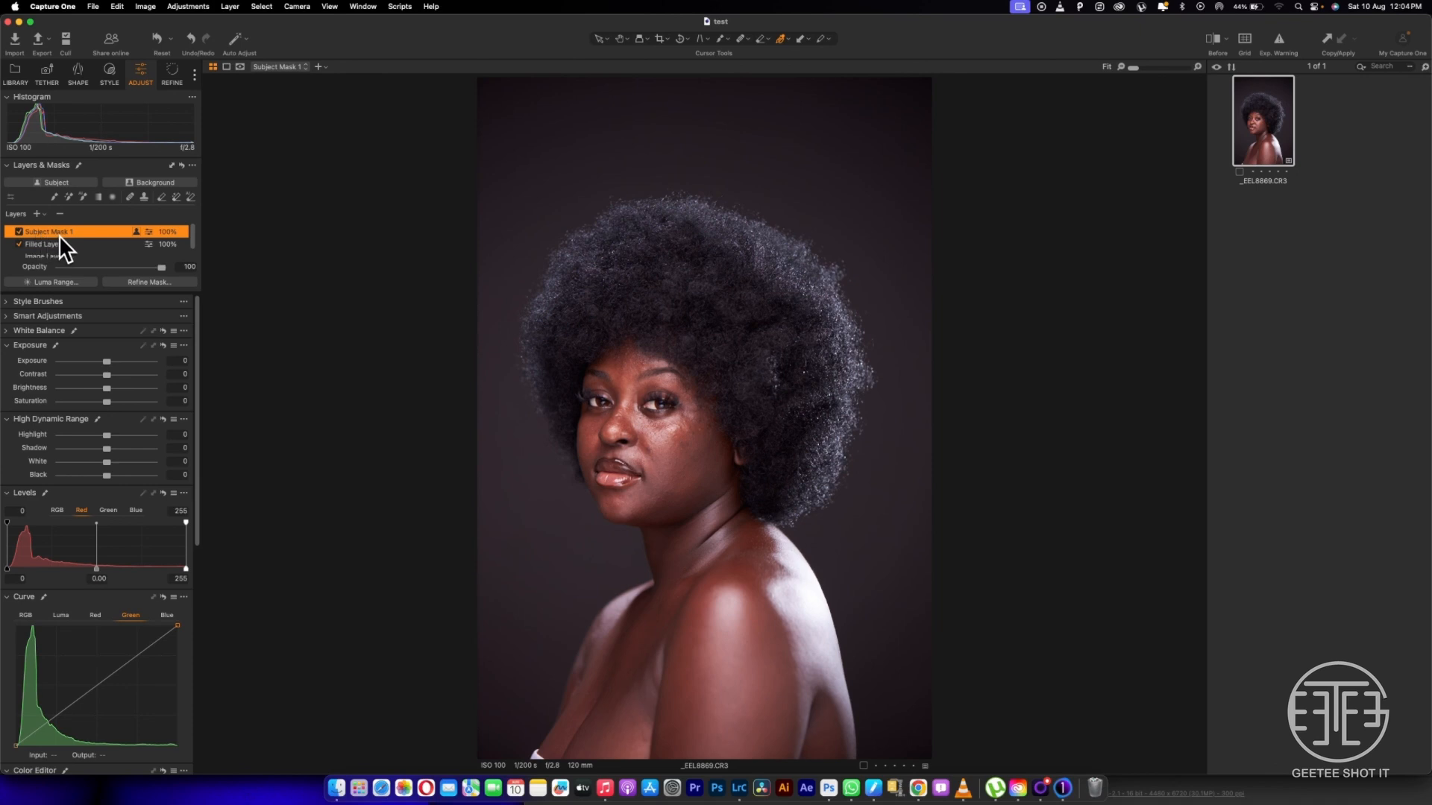
key("m")
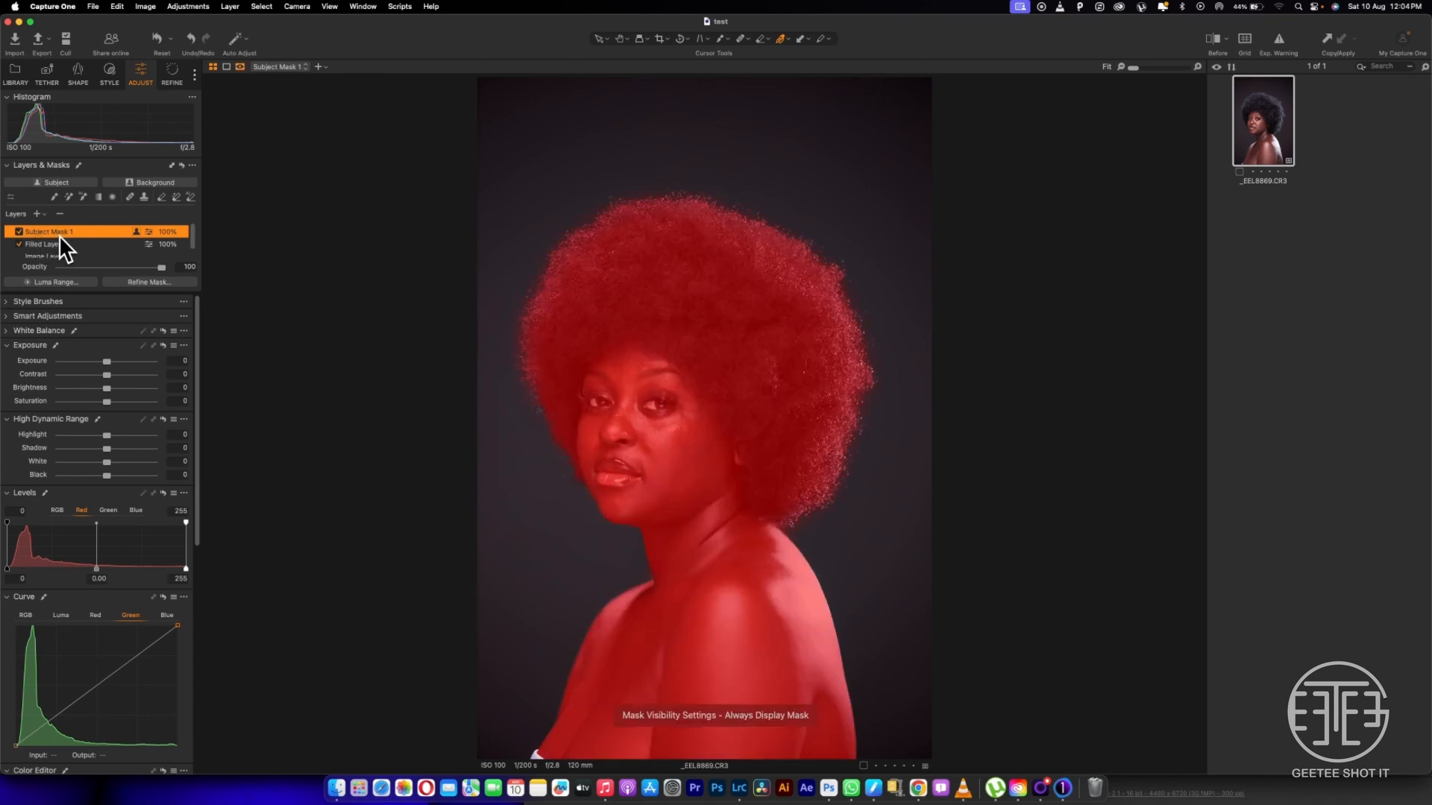
key("m")
key("m")
key("m")
key("m")
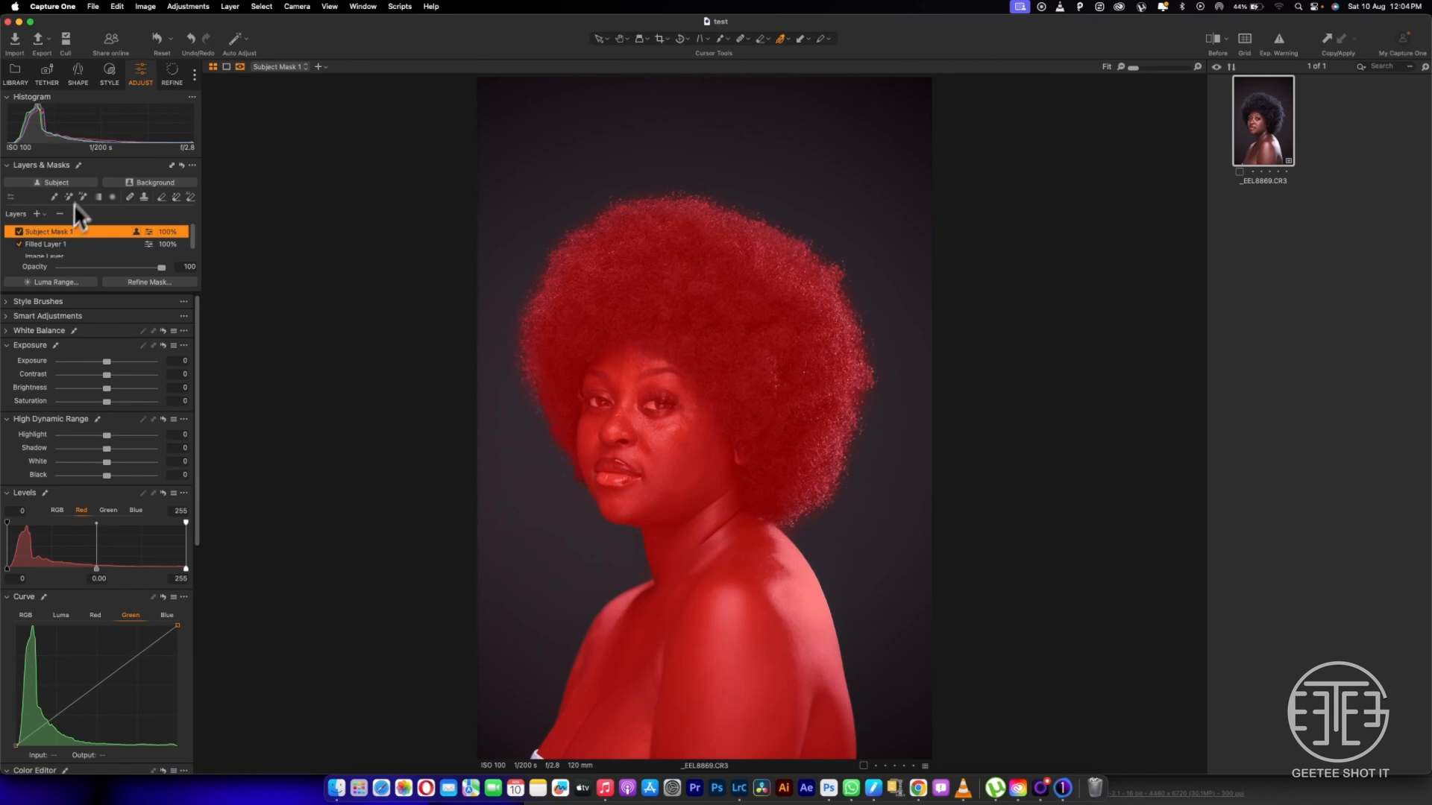
Inspect the subject mask around the hair, neck and shoulders up close, and hide the mask overlay
scroll(560, 540, "up", 3)
scroll(597, 557, "down", 2)
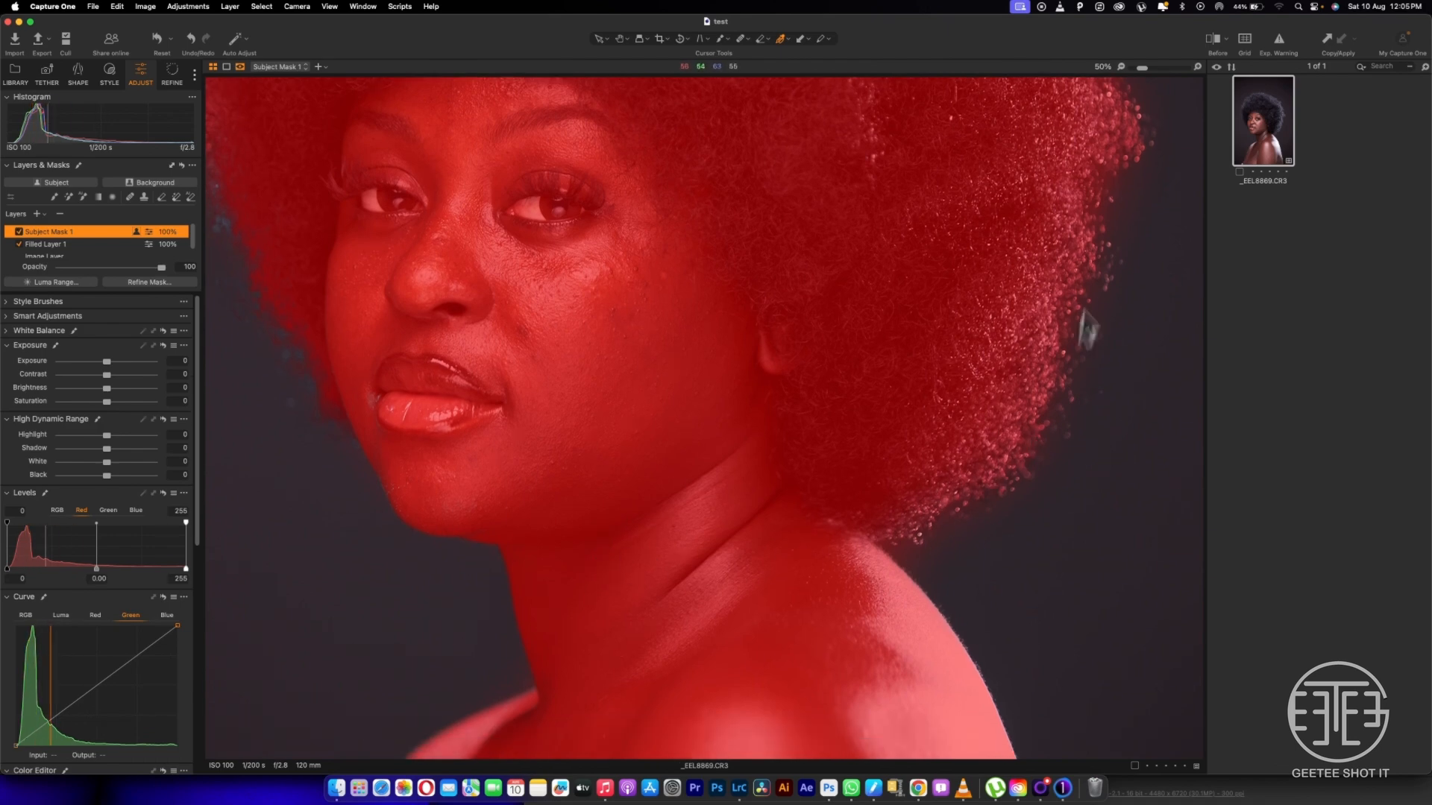
scroll(660, 511, "up", 2)
scroll(656, 500, "down", 4)
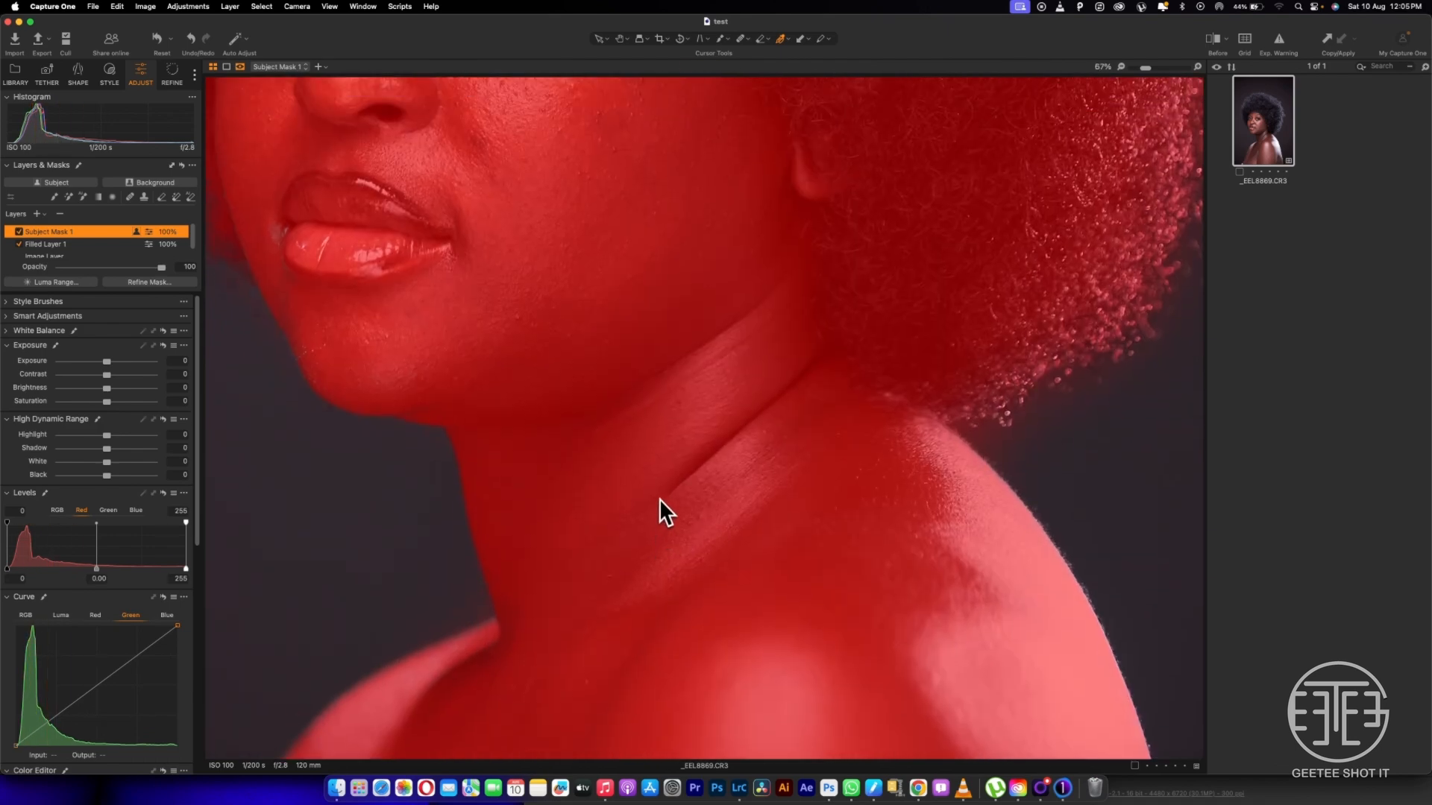
scroll(662, 500, "down", 2)
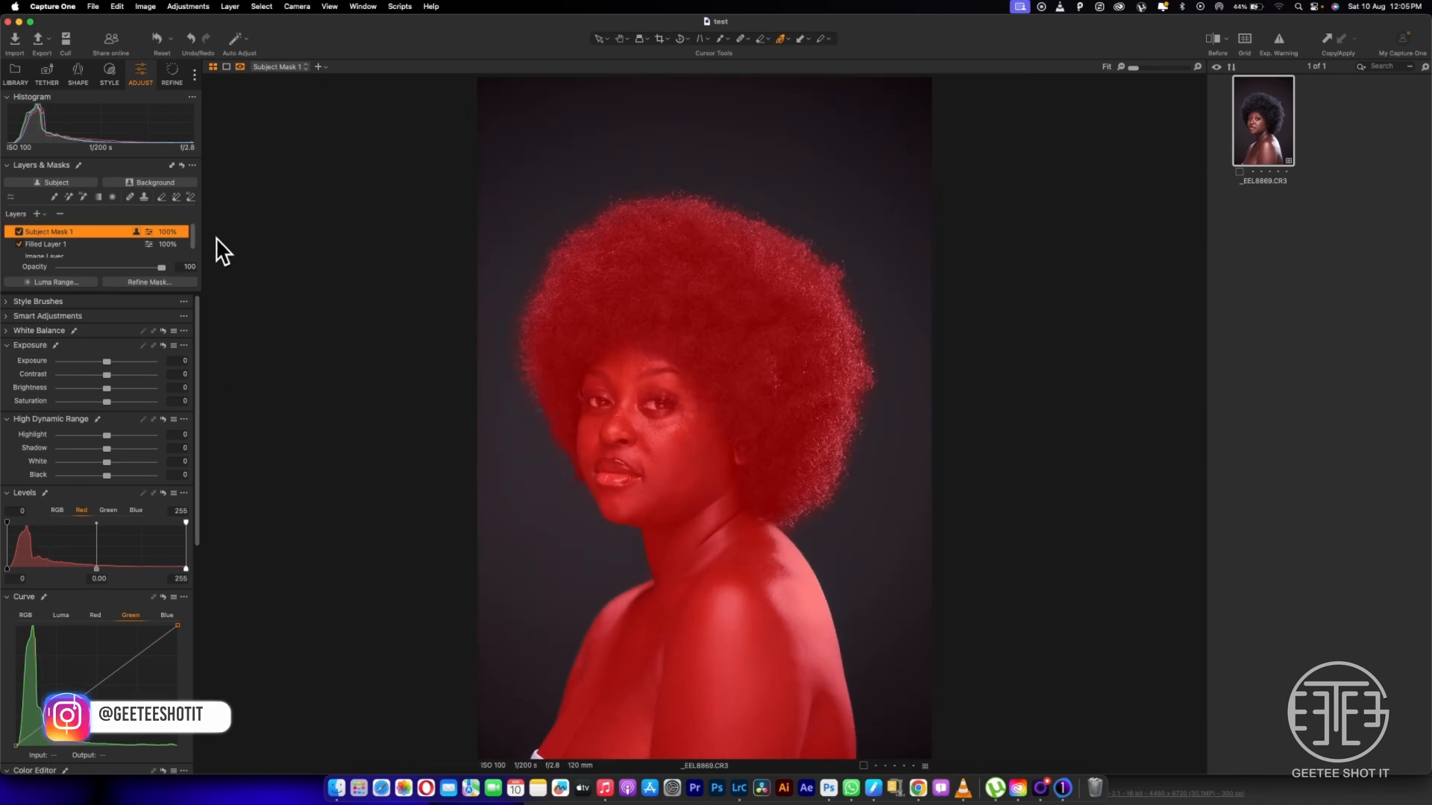
key("m")
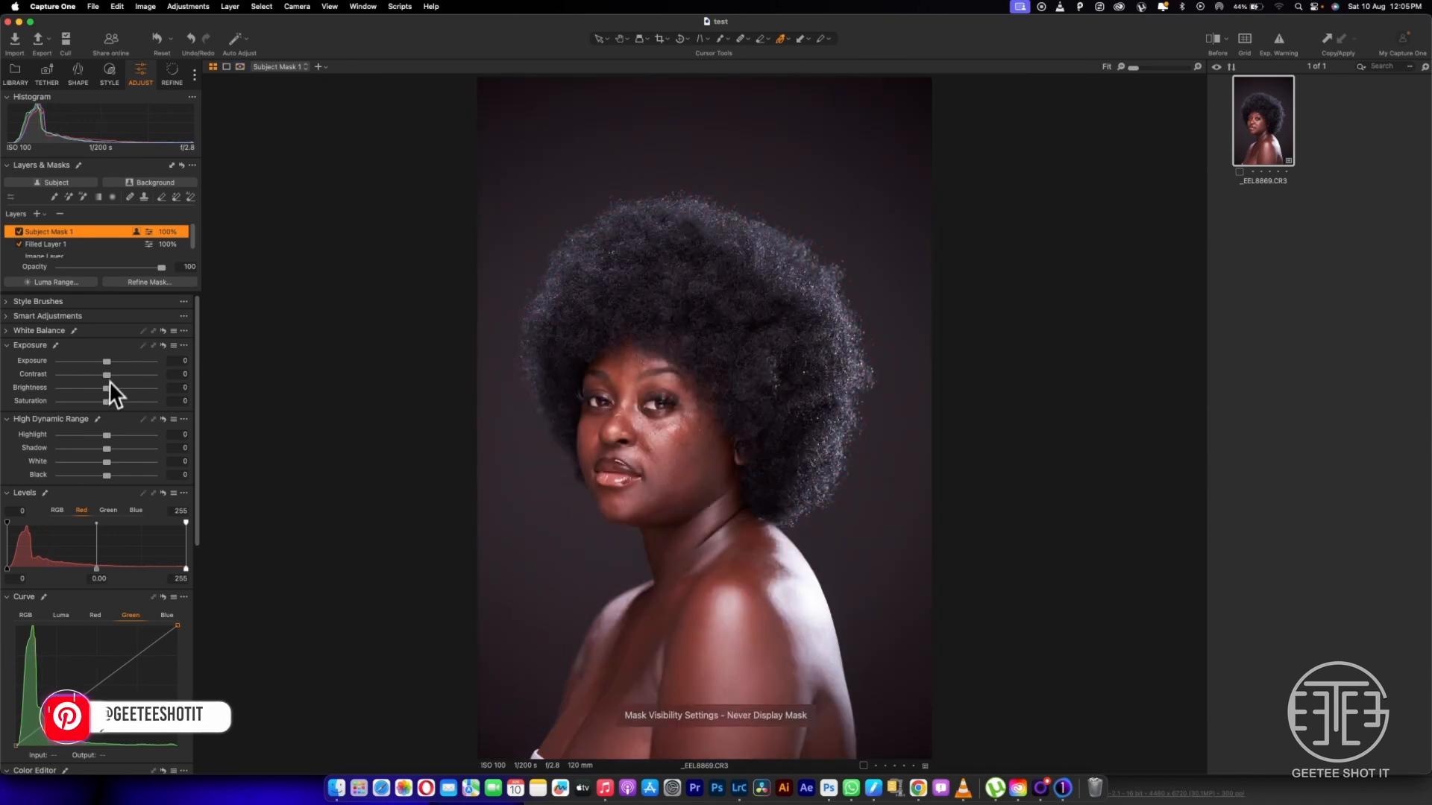
Lower the Exposure of the Subject Mask 1 layer to -0.28
mouse_move(107, 361)
left_mouse_down()
mouse_move(153, 356)
mouse_move(19, 365)
mouse_move(118, 363)
mouse_move(104, 360)
left_mouse_up()
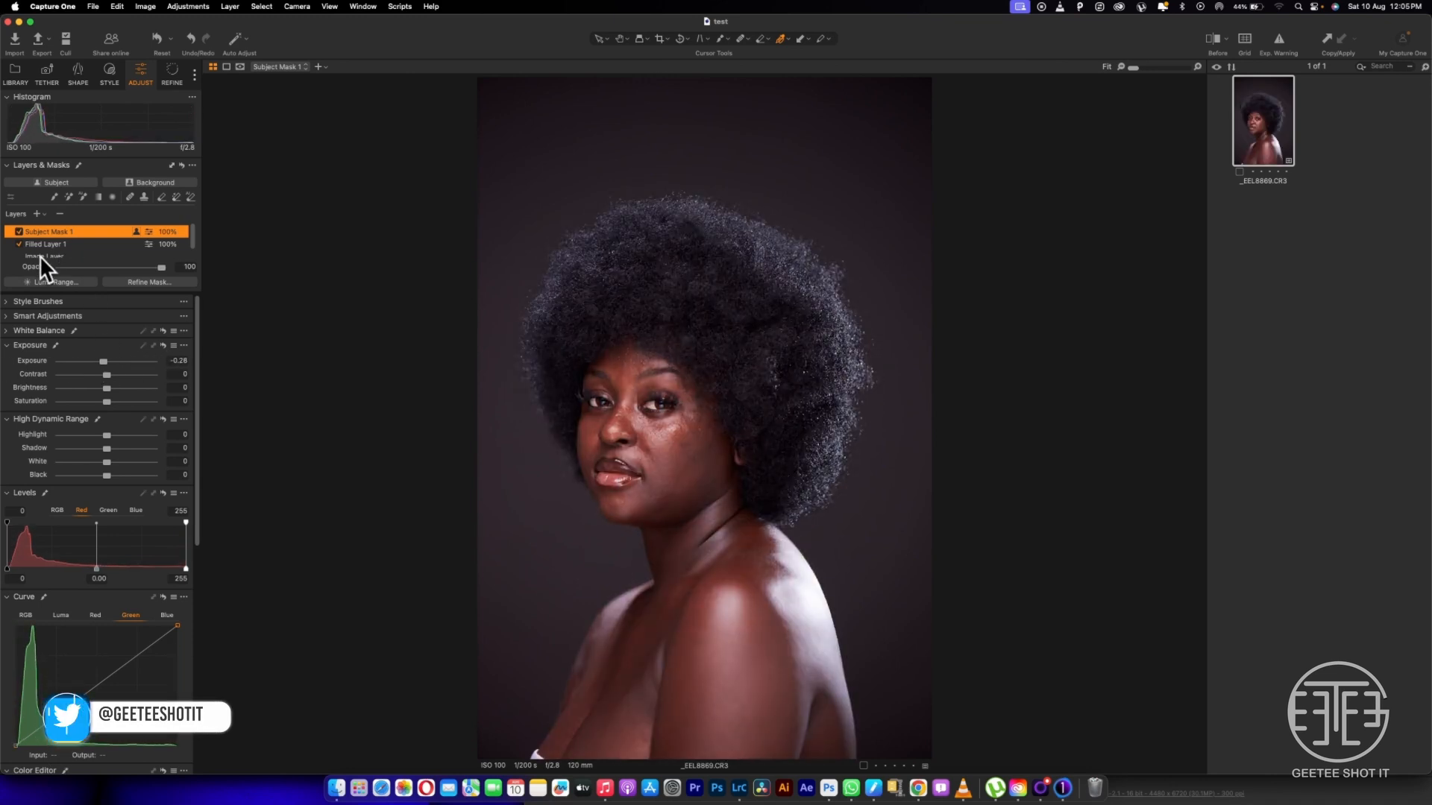
Create an automatic background mask on its own layer and check its coverage with the mask overlay
scroll(63, 258, "down", 1)
left_click(58, 247)
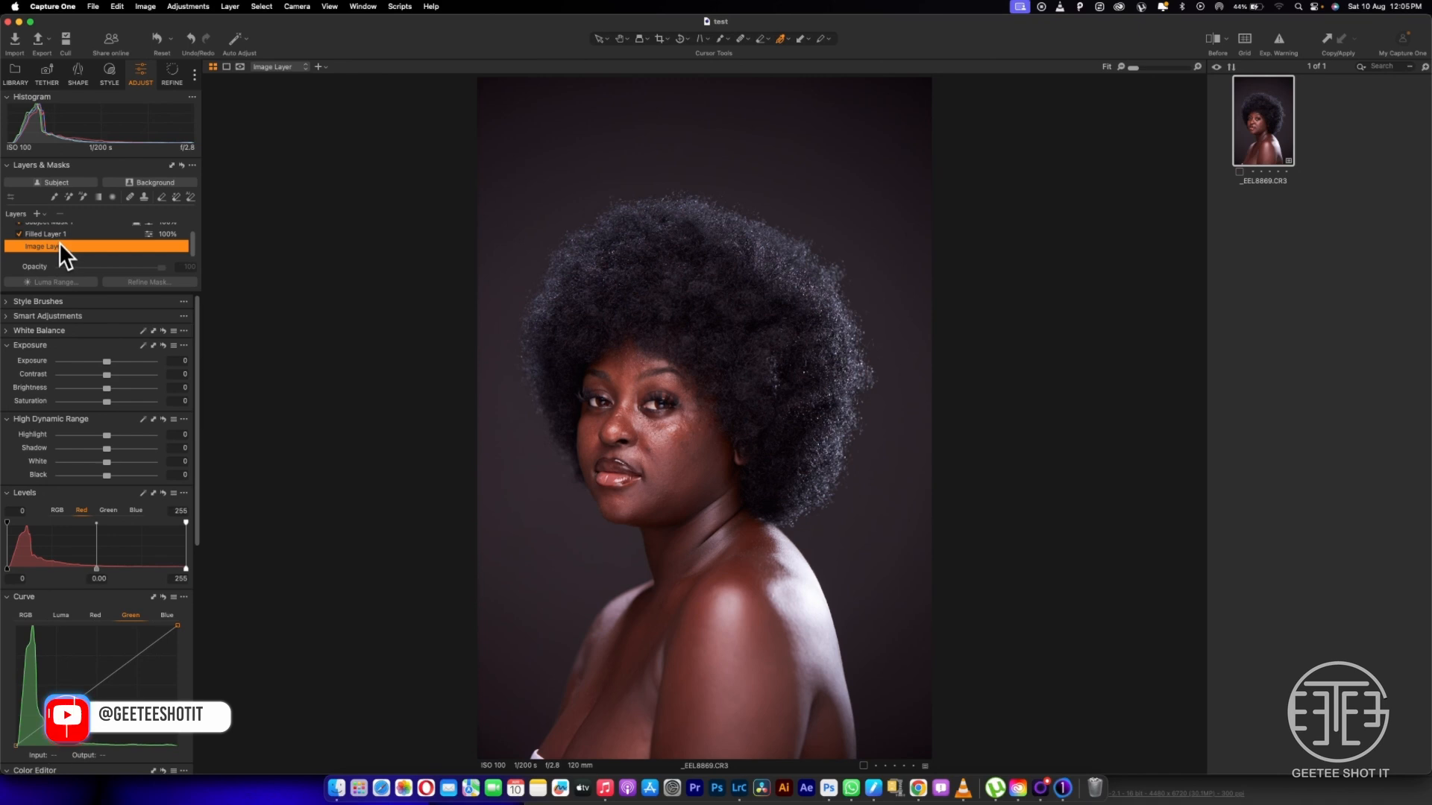
left_click(155, 183)
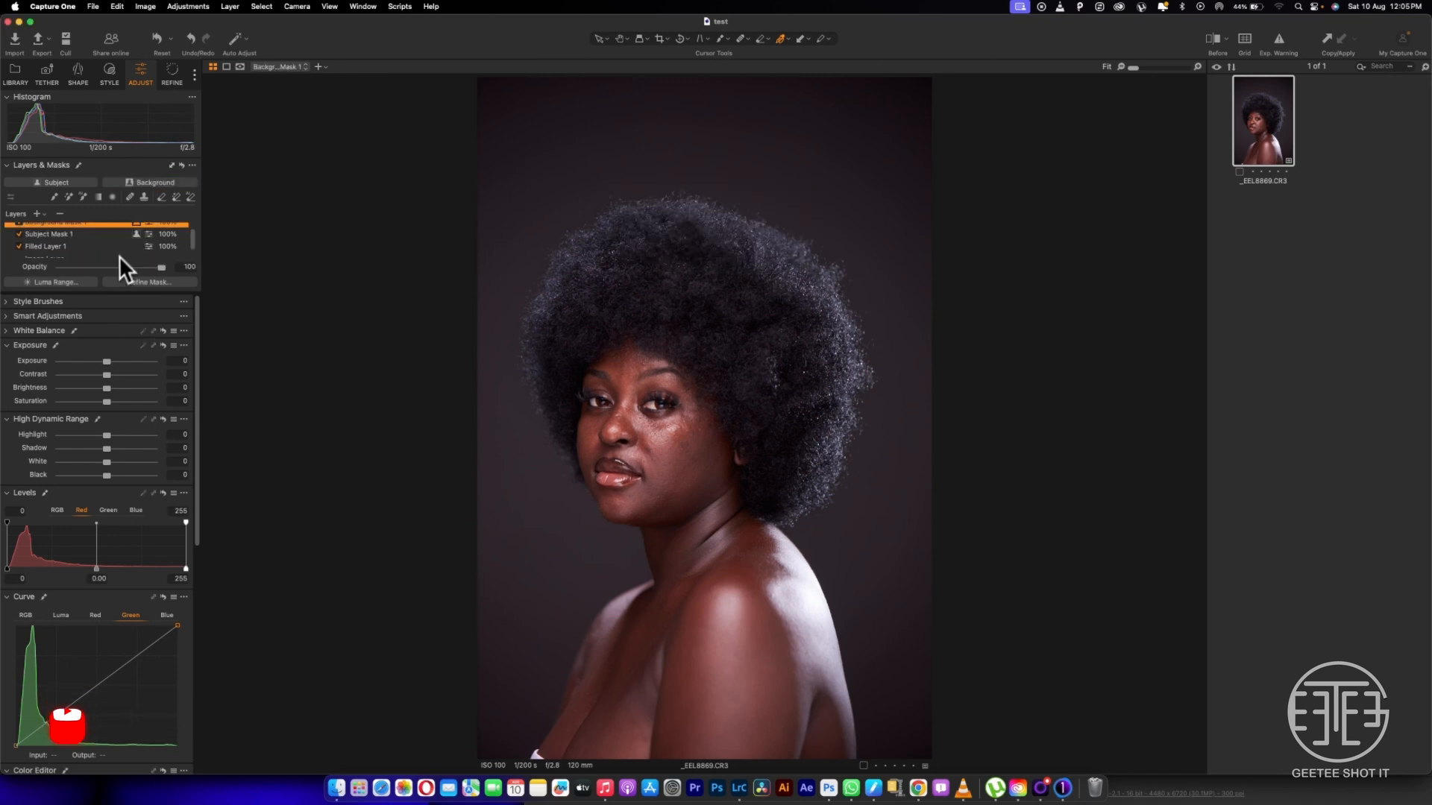
scroll(116, 250, "up", 1)
key("m")
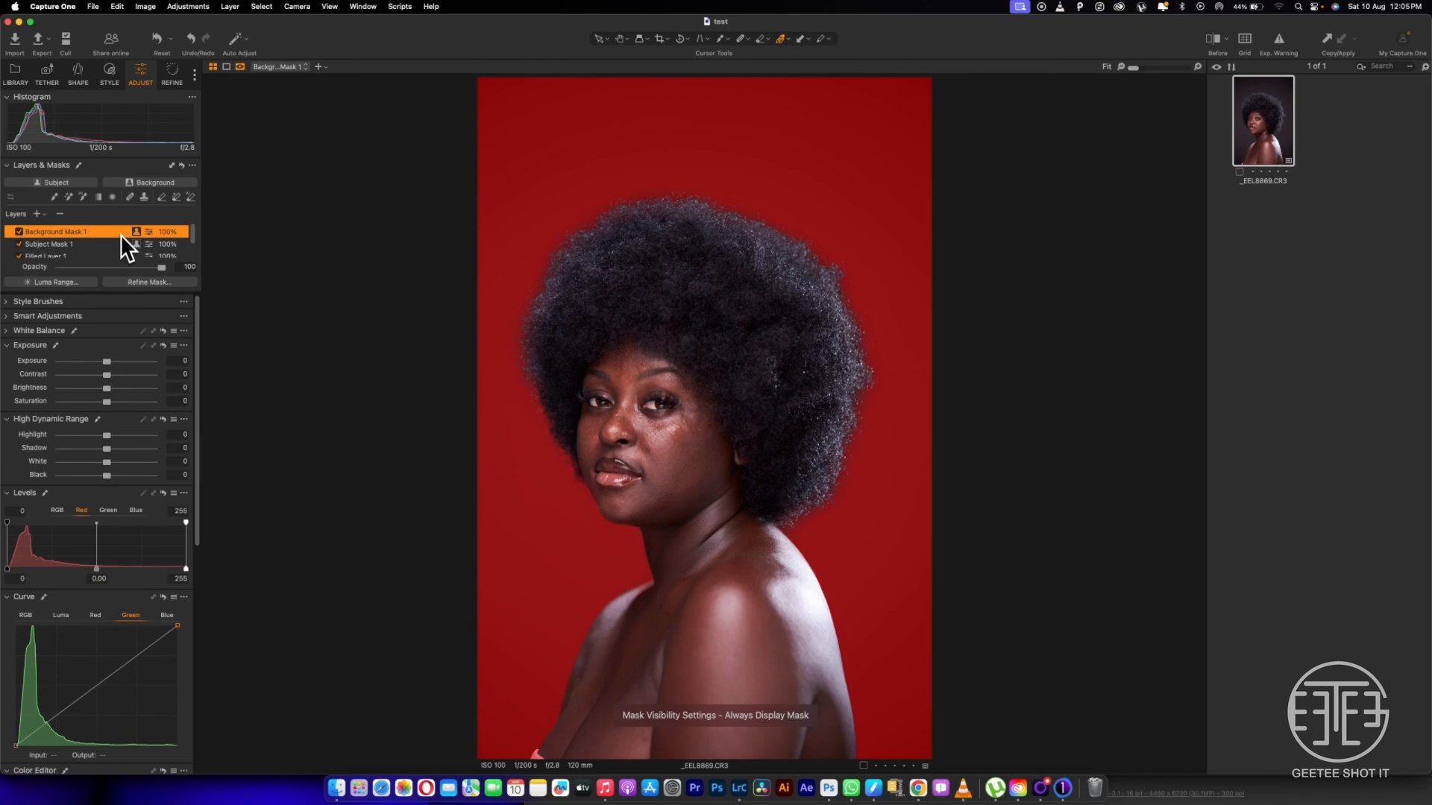
key("m")
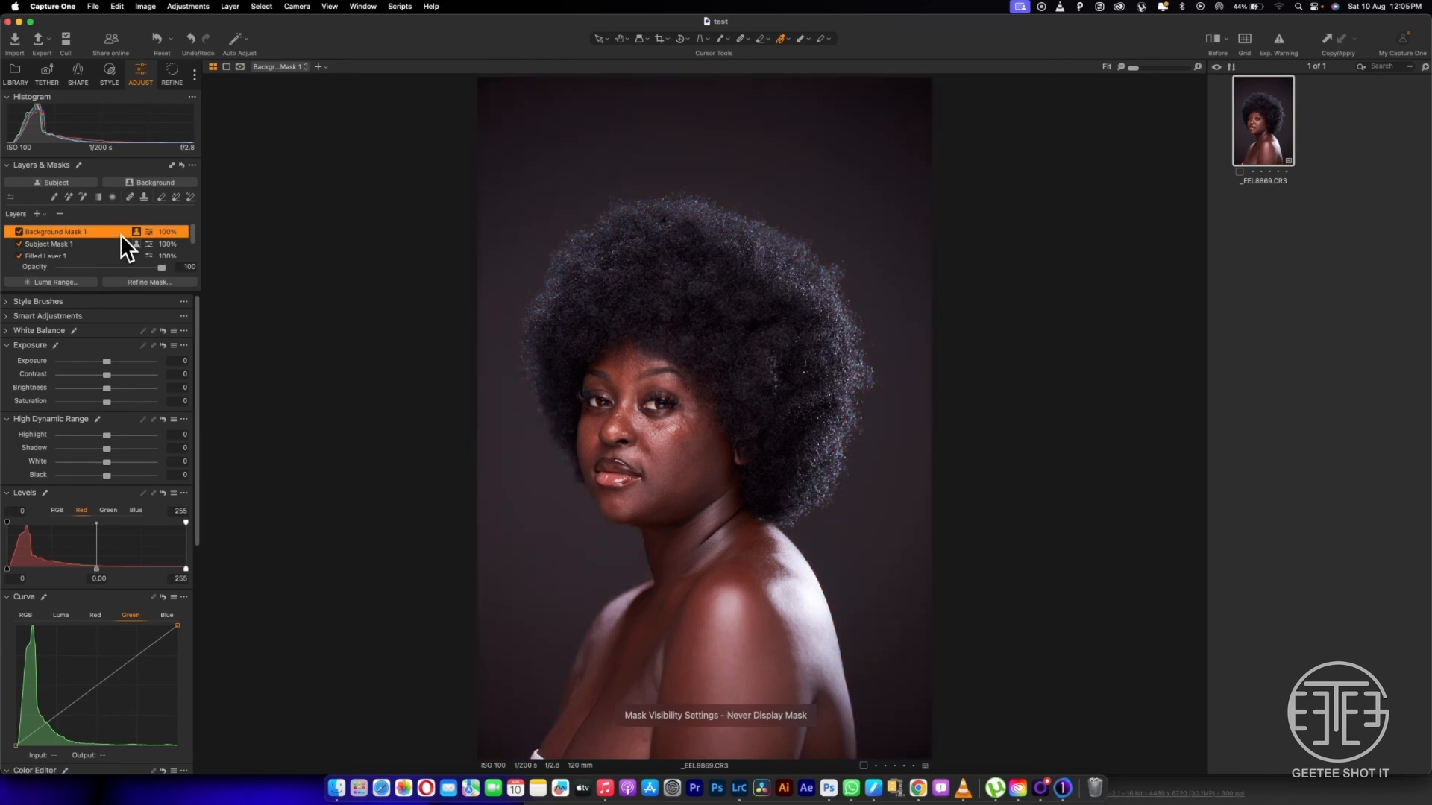
On the Subject Mask 1 layer, set Highlight to -100, Shadow to 27, White to -73, Black to -12 and Exposure to -0.14
left_click(81, 246)
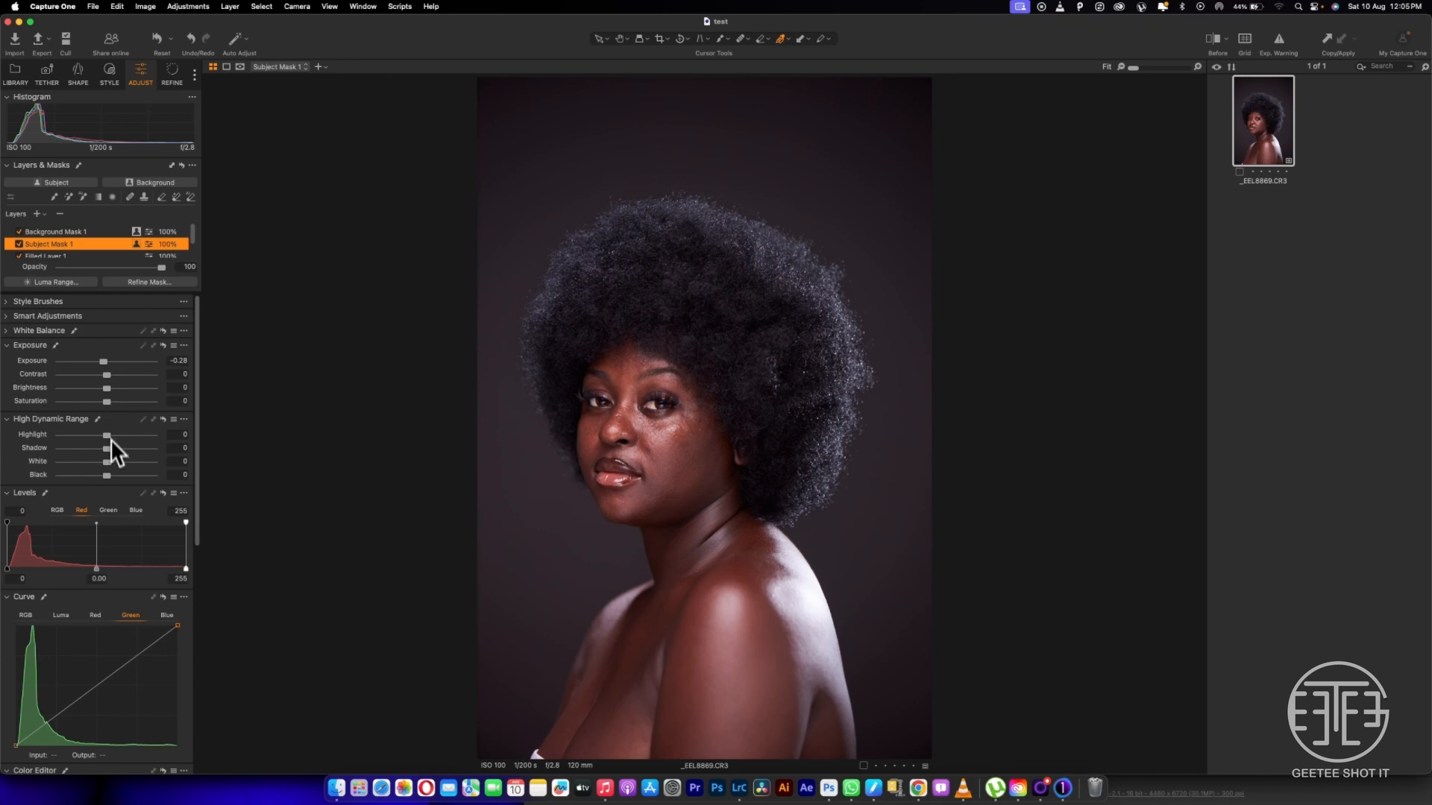
mouse_move(109, 455)
left_mouse_down()
mouse_move(129, 448)
mouse_move(59, 435)
mouse_move(98, 477)
left_mouse_up()
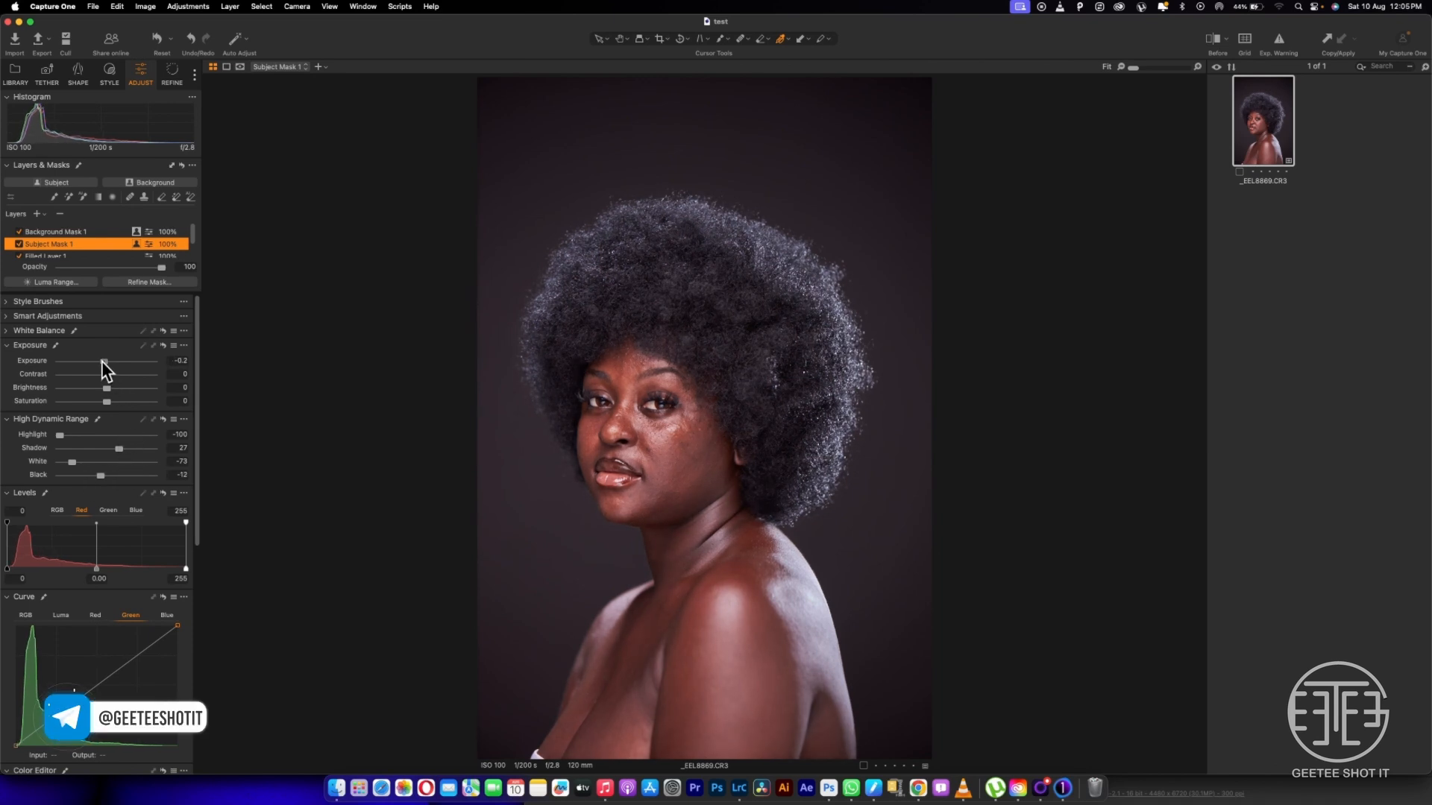
left_click_drag(103, 362, 105, 362)
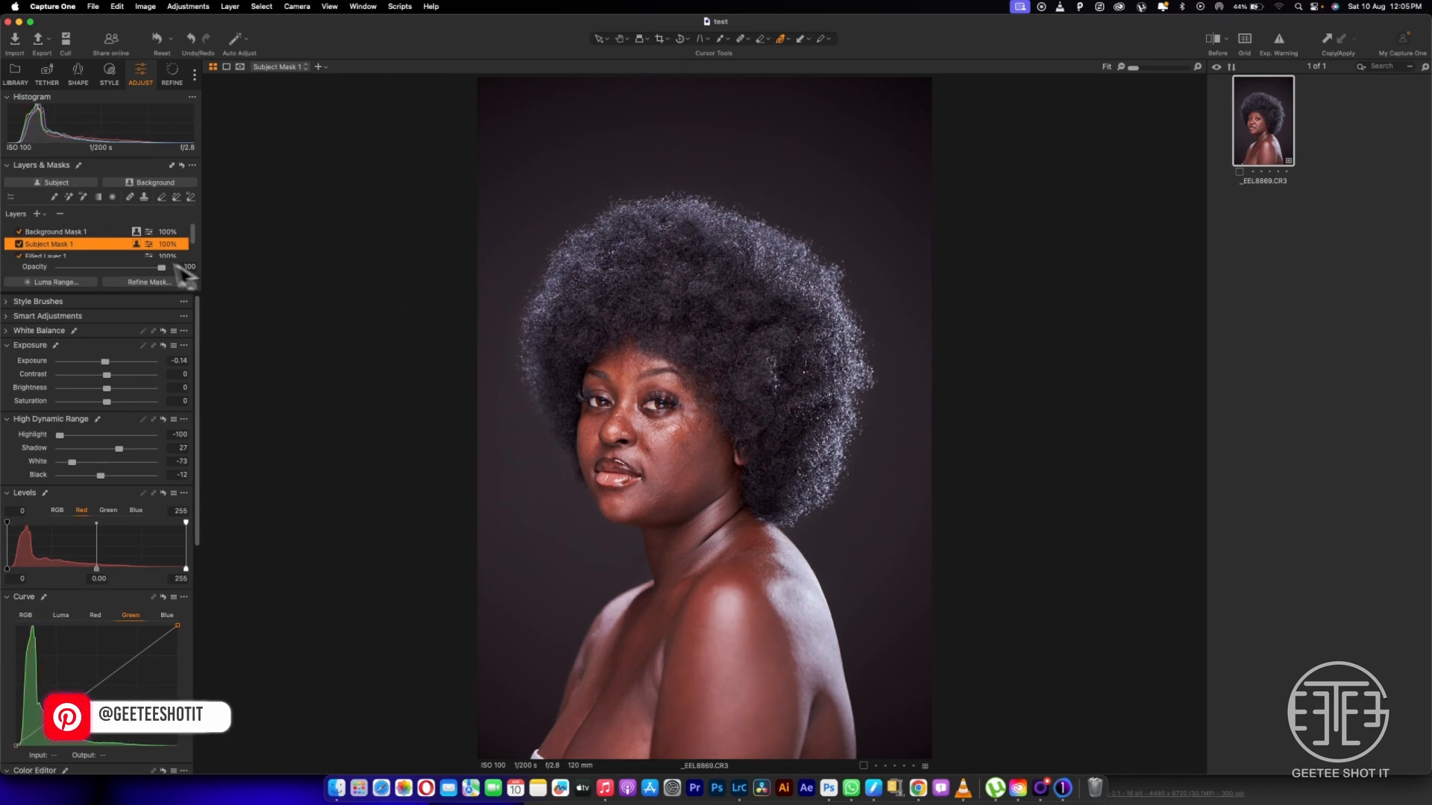
On the Background Mask 1 layer, set Highlight to -100, White to -94 and Black to -6
left_click(82, 232)
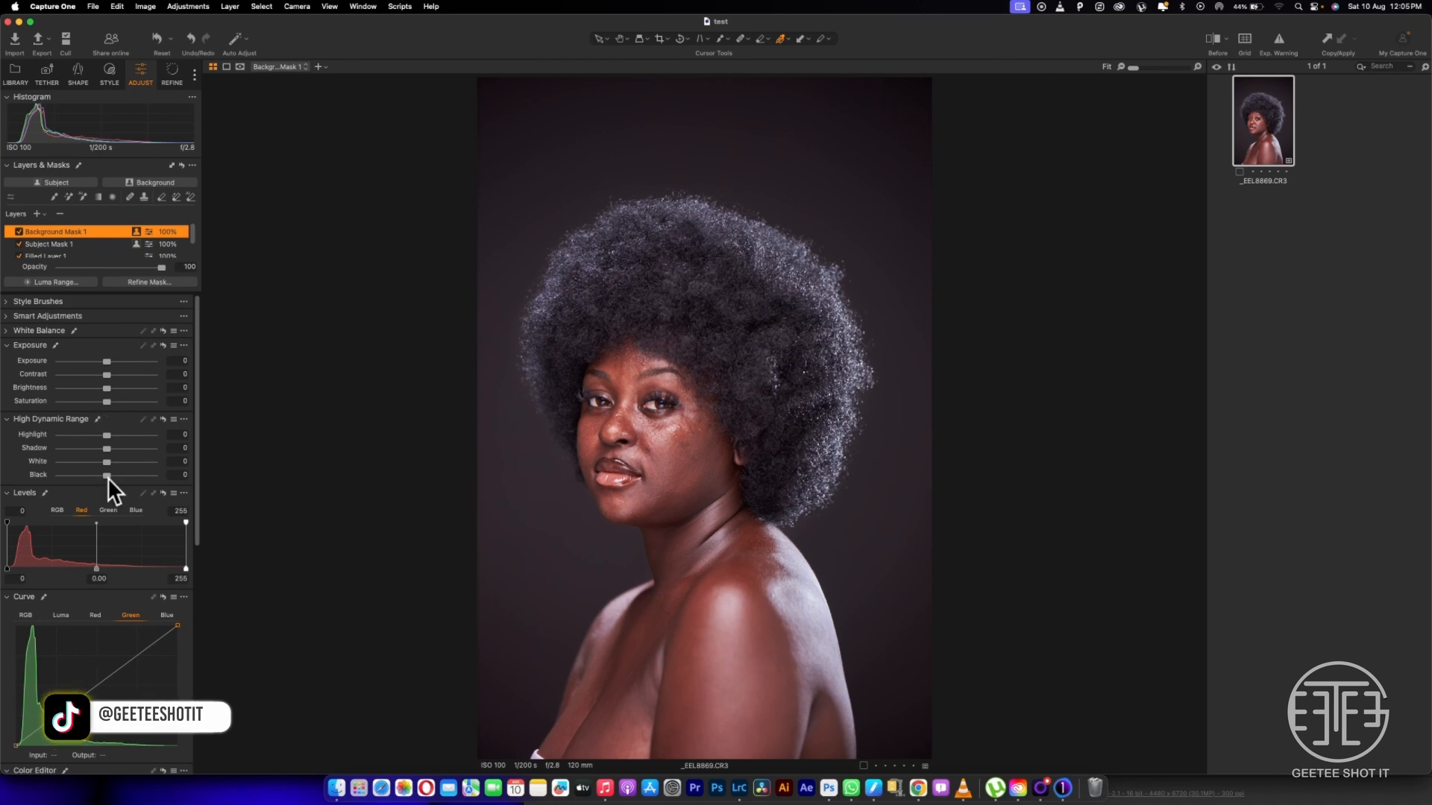
left_click_drag(107, 435, 17, 440)
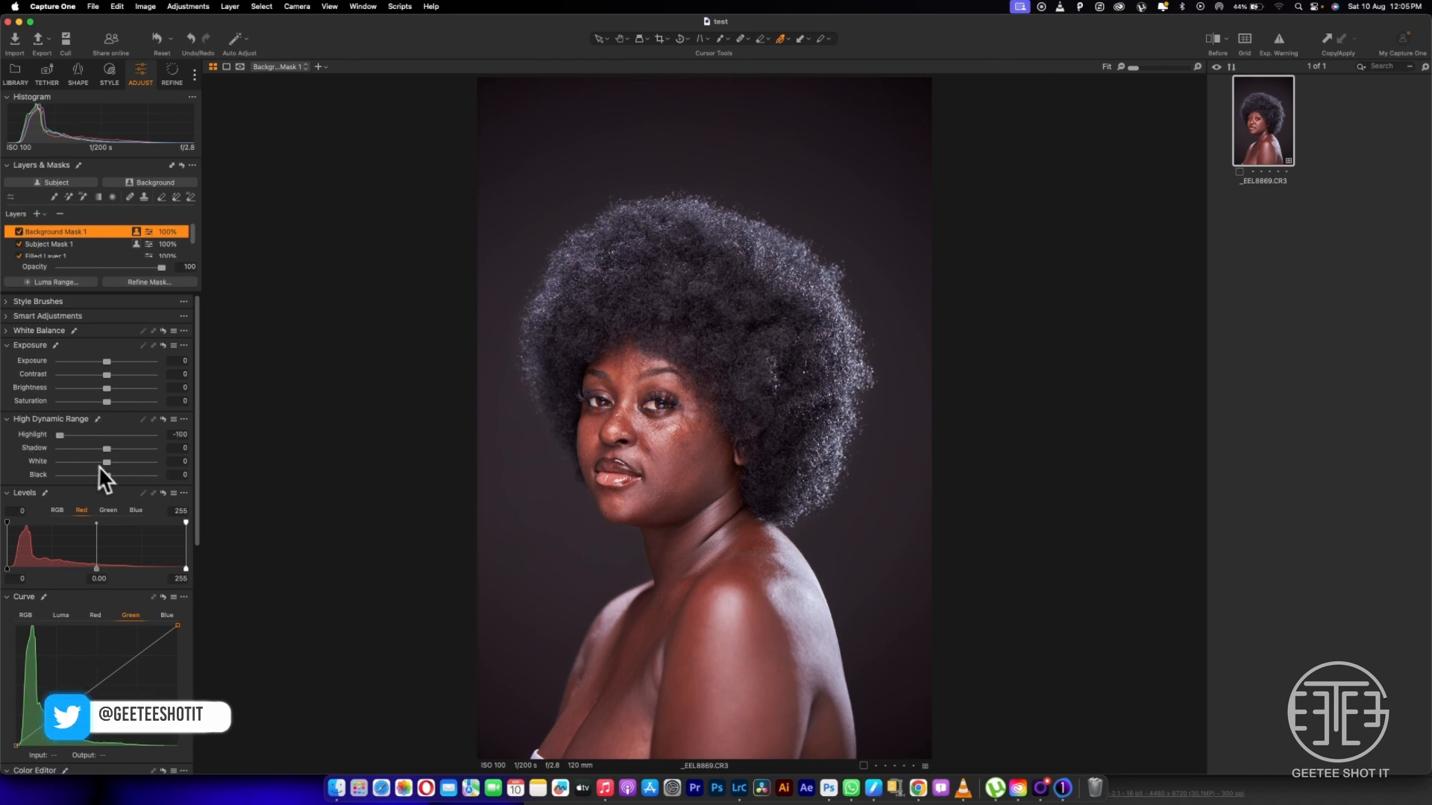
left_click_drag(107, 475, 65, 464)
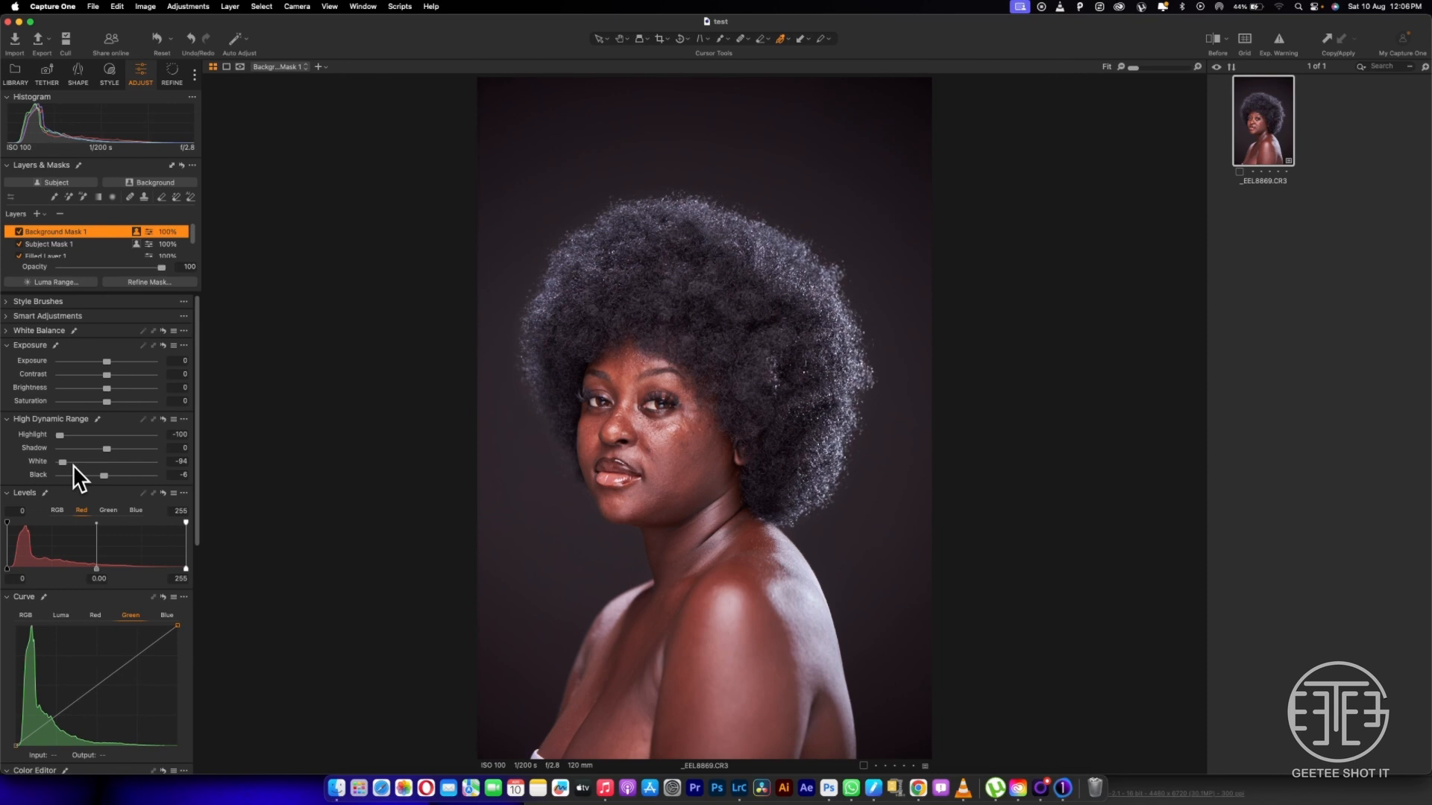
Disable the background mask, subject mask and filled layers
left_click(19, 232)
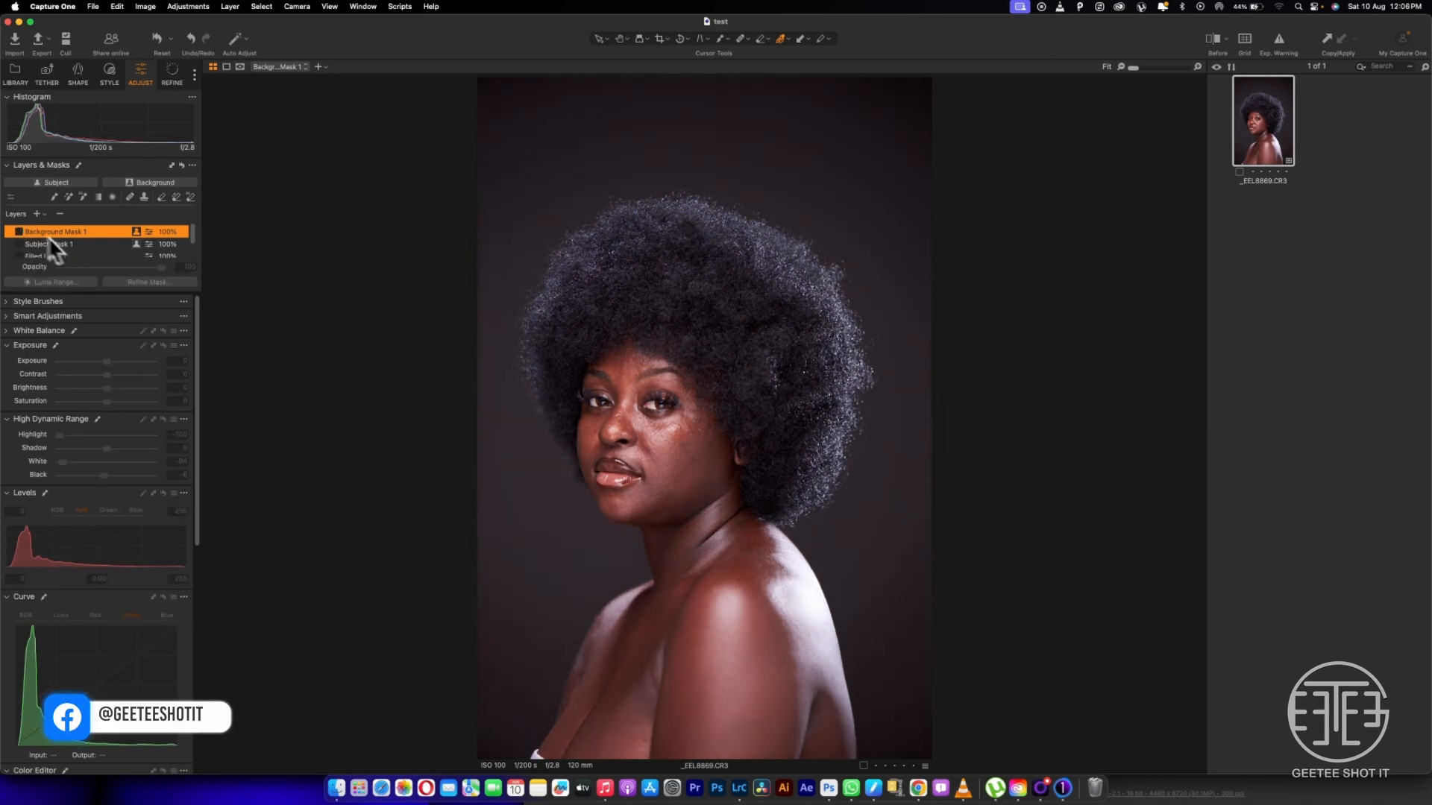
left_click(40, 252)
scroll(45, 248, "down", 1)
Try raising Shadow to 100 on the base image layer, and undo the change
left_click(46, 248)
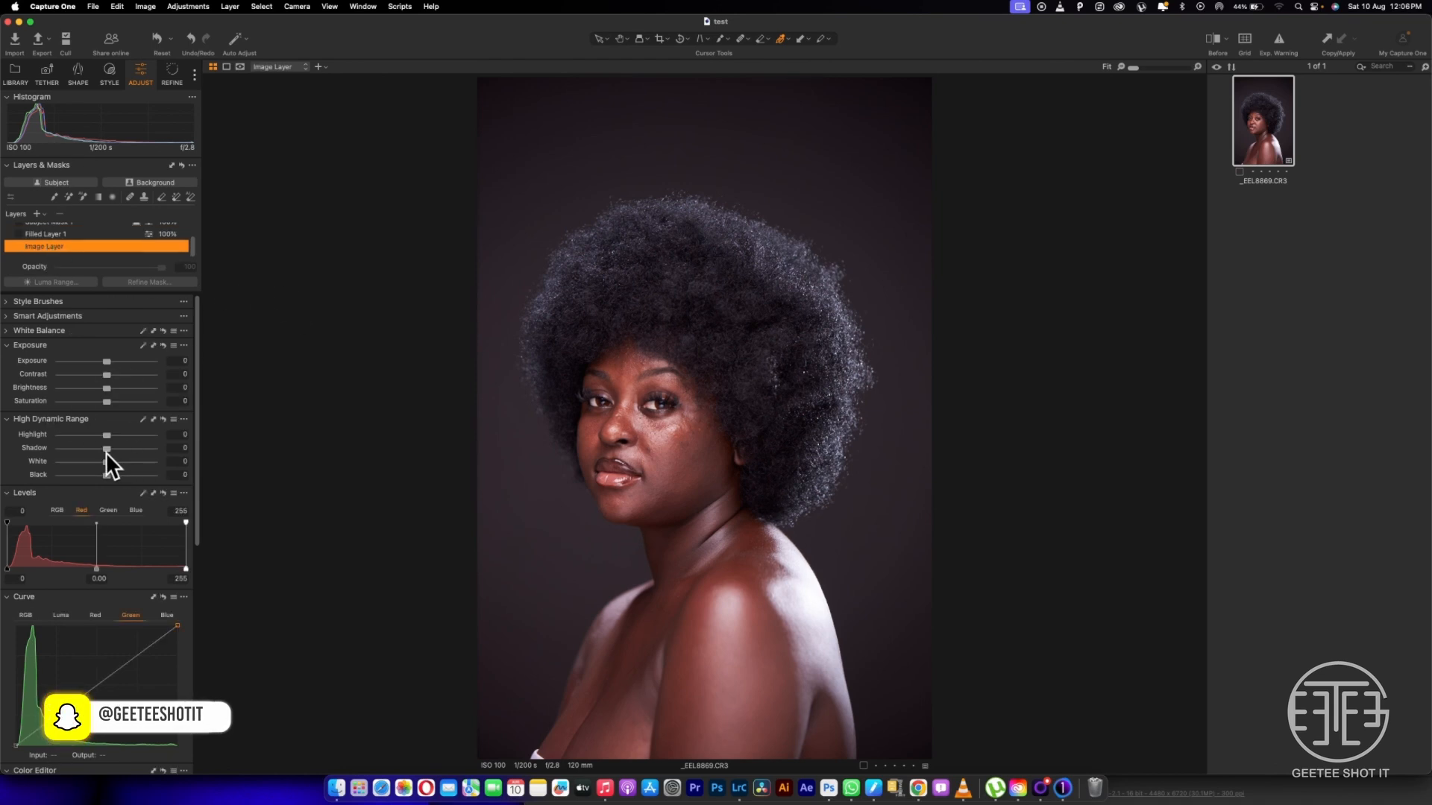
left_click_drag(106, 450, 170, 451)
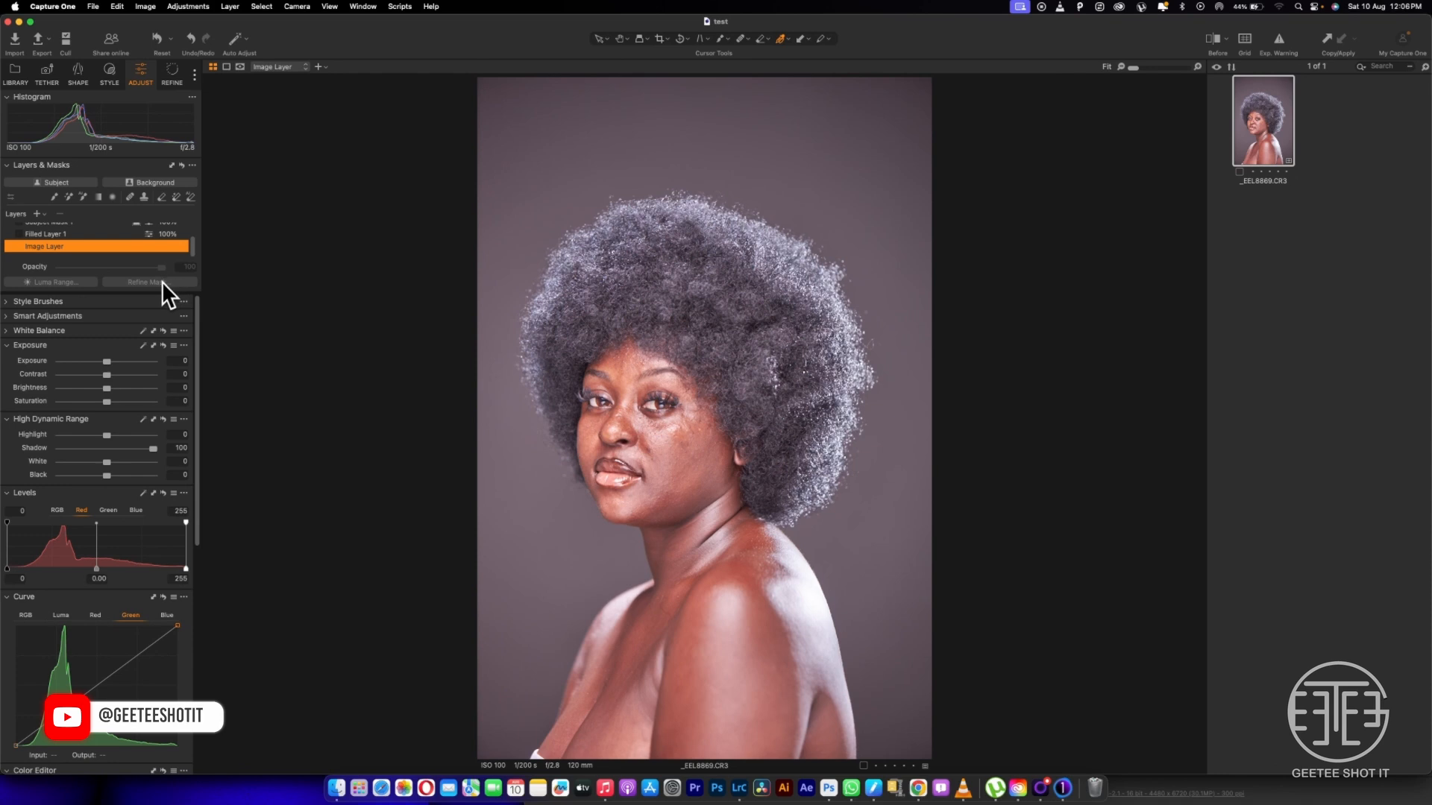
key("super+z")
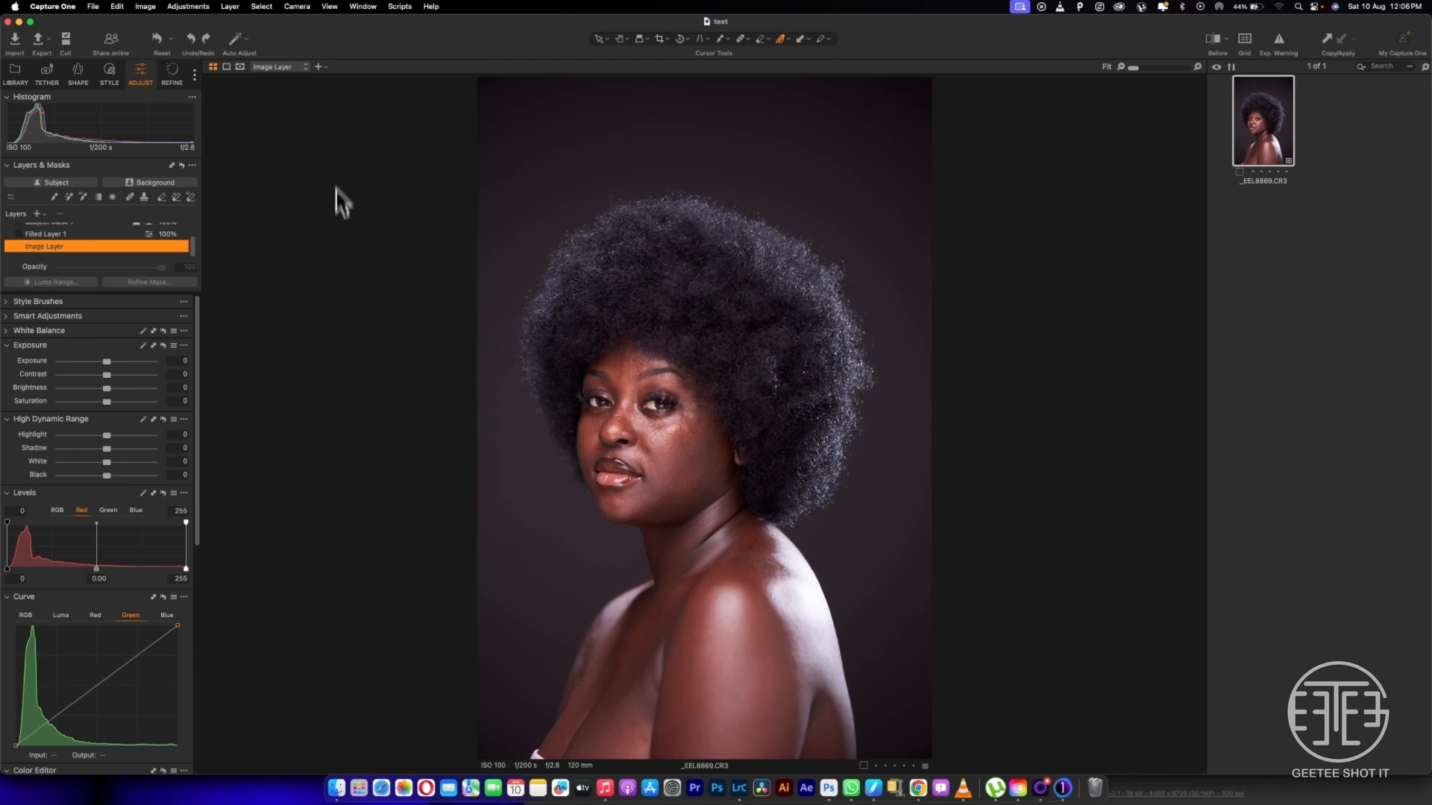
Create a mask of the woman's skin with the AI Select tool and turn on the mask overlay
left_click(84, 197)
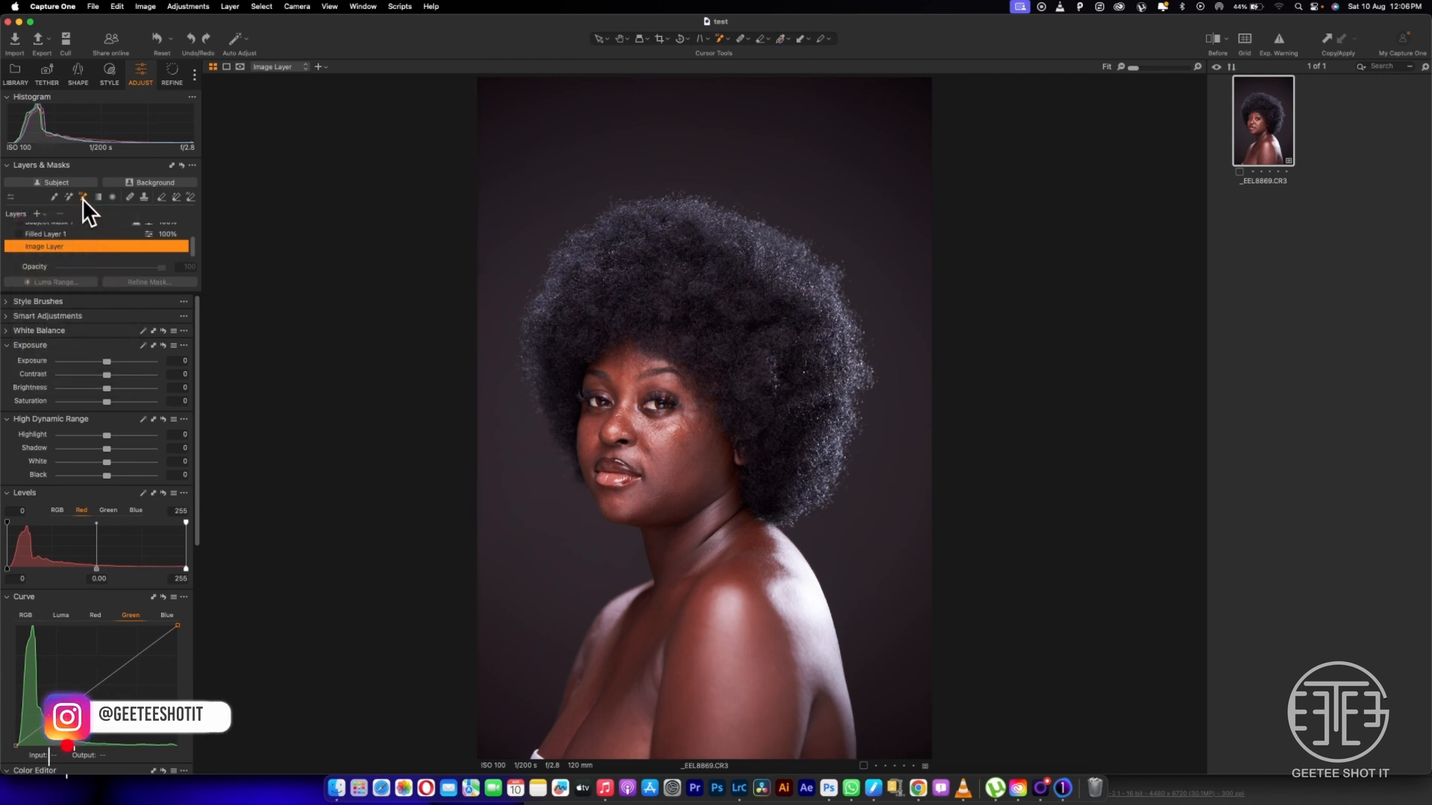
left_click(625, 374)
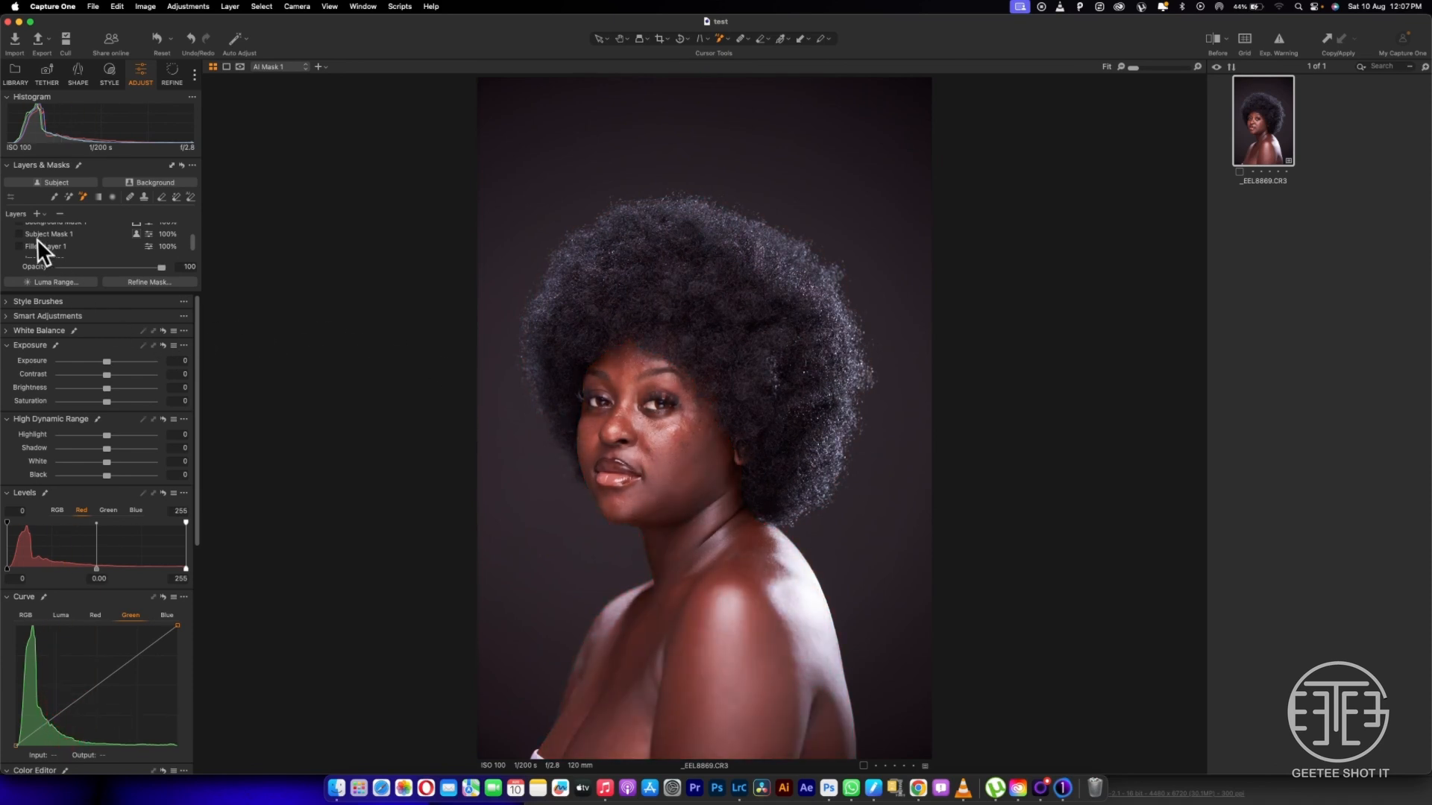
key("m")
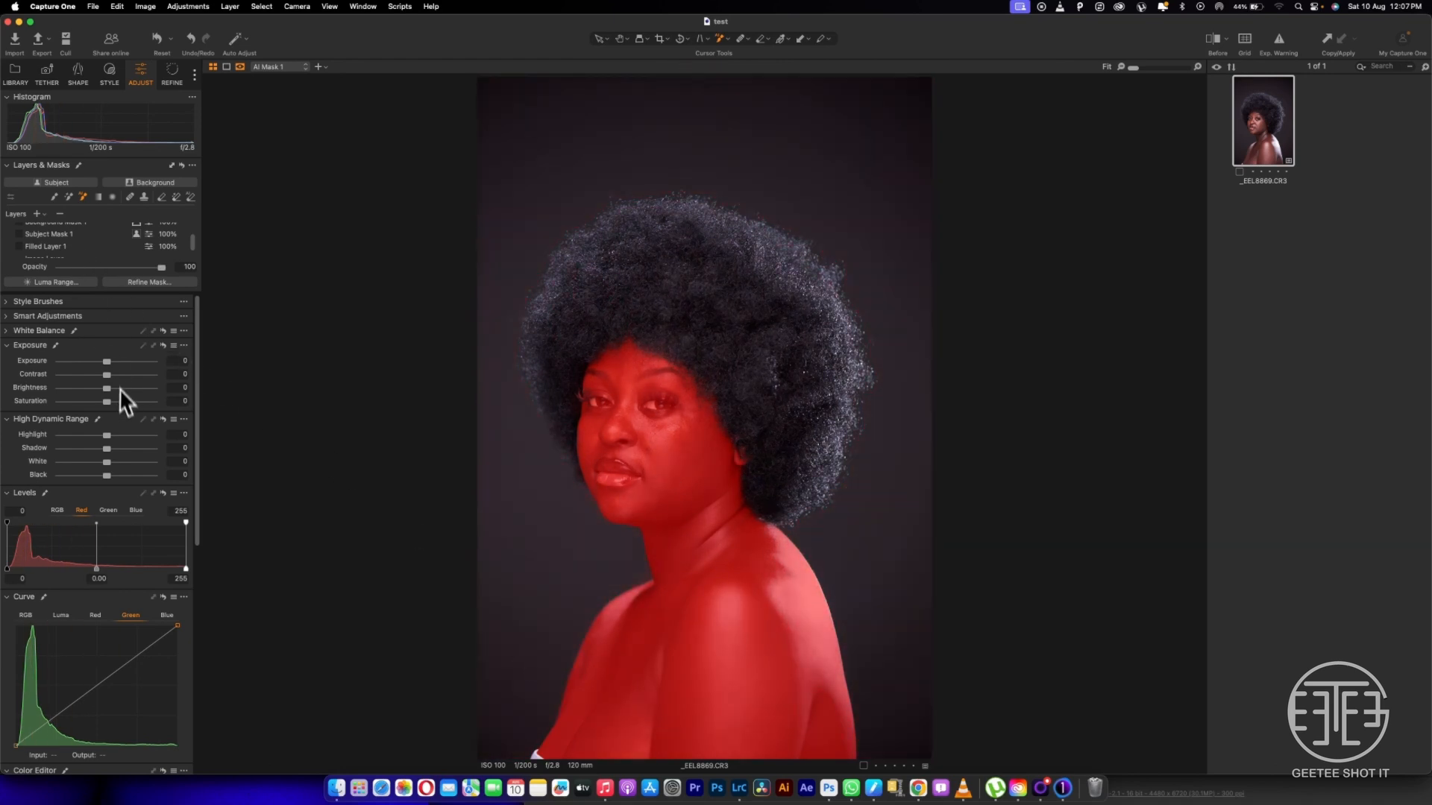
Hide the mask overlay, set the AI skin mask's Contrast to -5 and adjust its Shadow value
key("m")
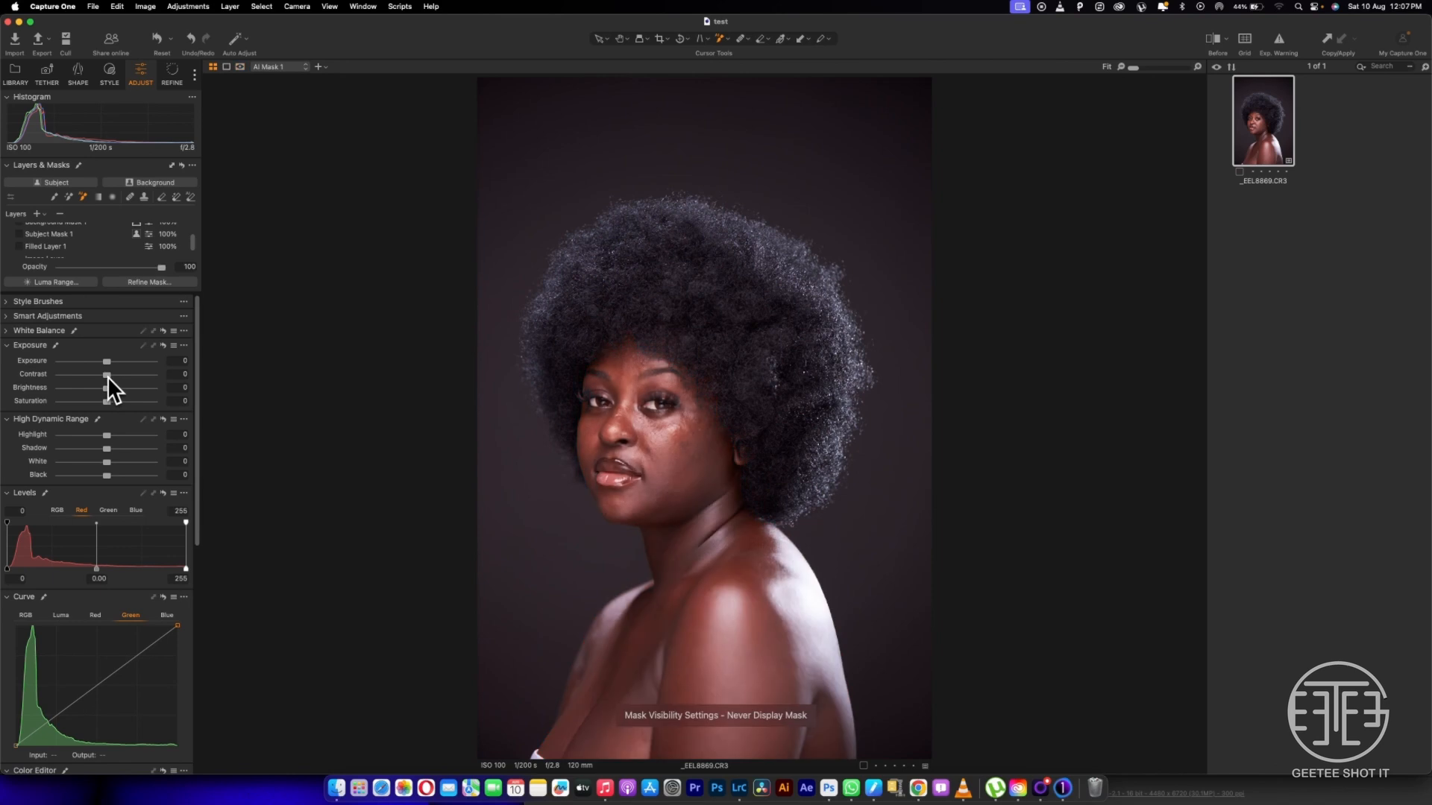
mouse_move(107, 374)
left_mouse_down()
mouse_move(140, 374)
mouse_move(61, 375)
mouse_move(110, 383)
left_mouse_up()
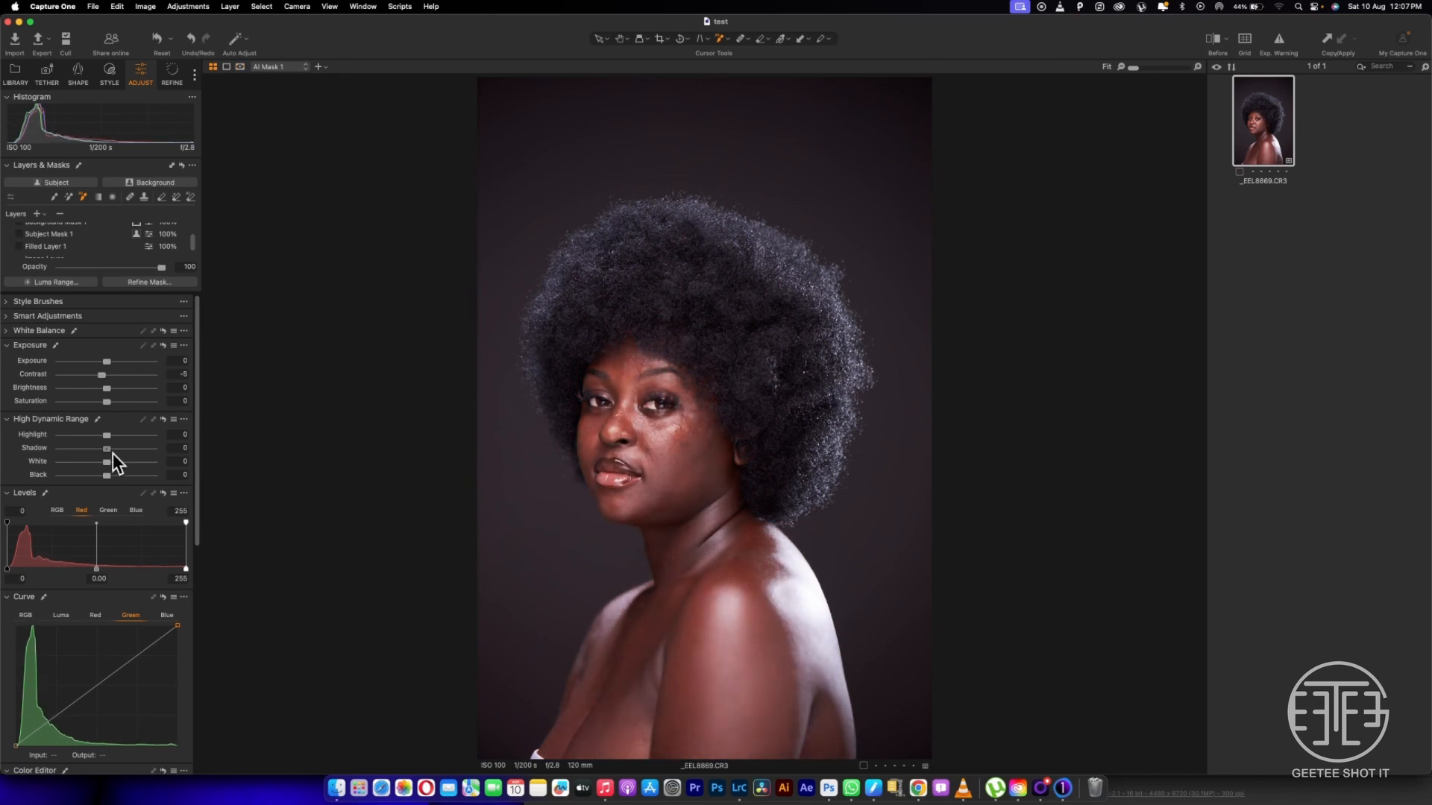
mouse_move(109, 449)
left_mouse_down()
mouse_move(163, 448)
mouse_move(97, 453)
mouse_move(161, 447)
mouse_move(108, 452)
left_mouse_up()
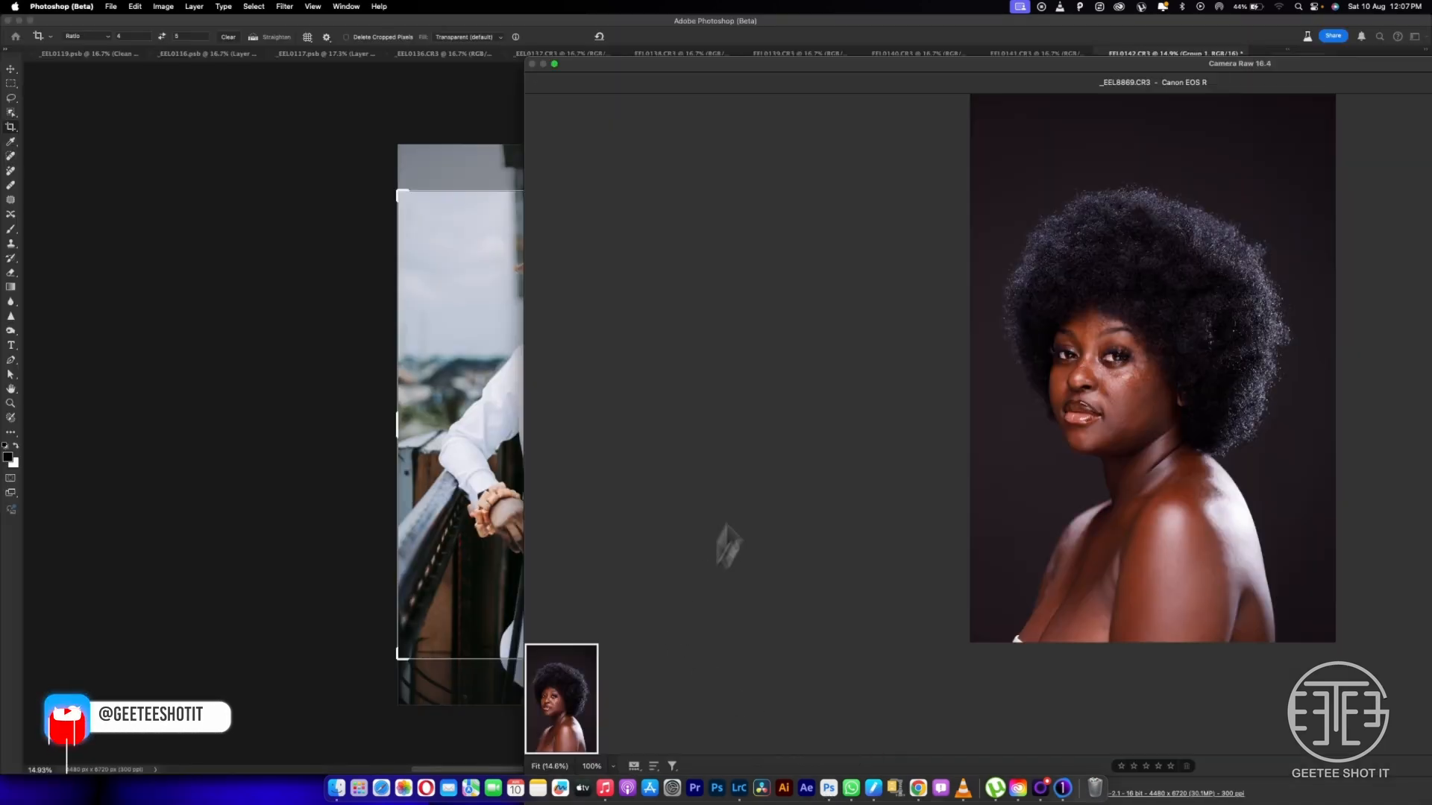
Switch to Photoshop's Camera Raw, then move and enlarge its window to fit the whole portrait and all edit controls
left_click_drag(923, 65, 527, 47)
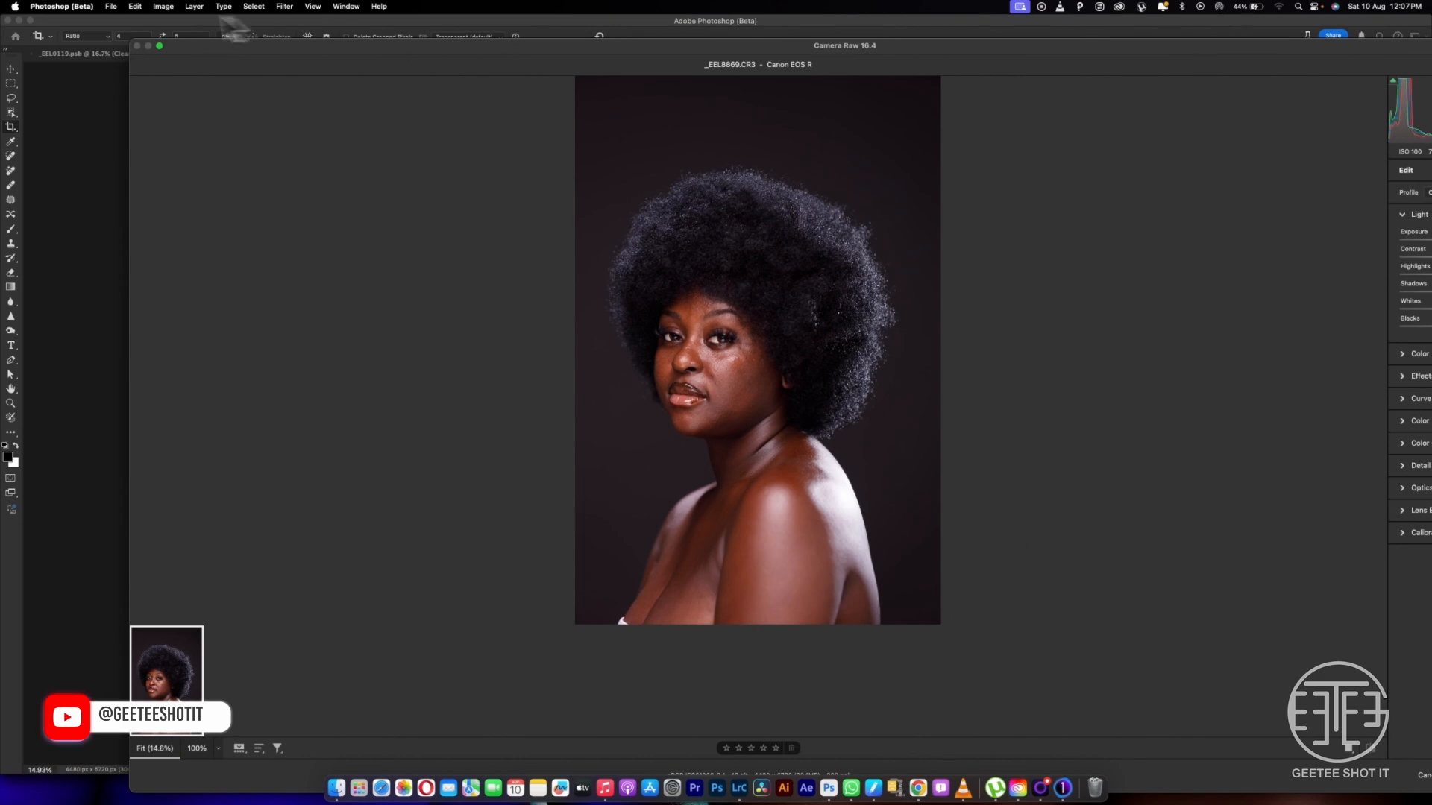
left_click_drag(137, 46, 529, 233)
left_click_drag(868, 239, 410, 112)
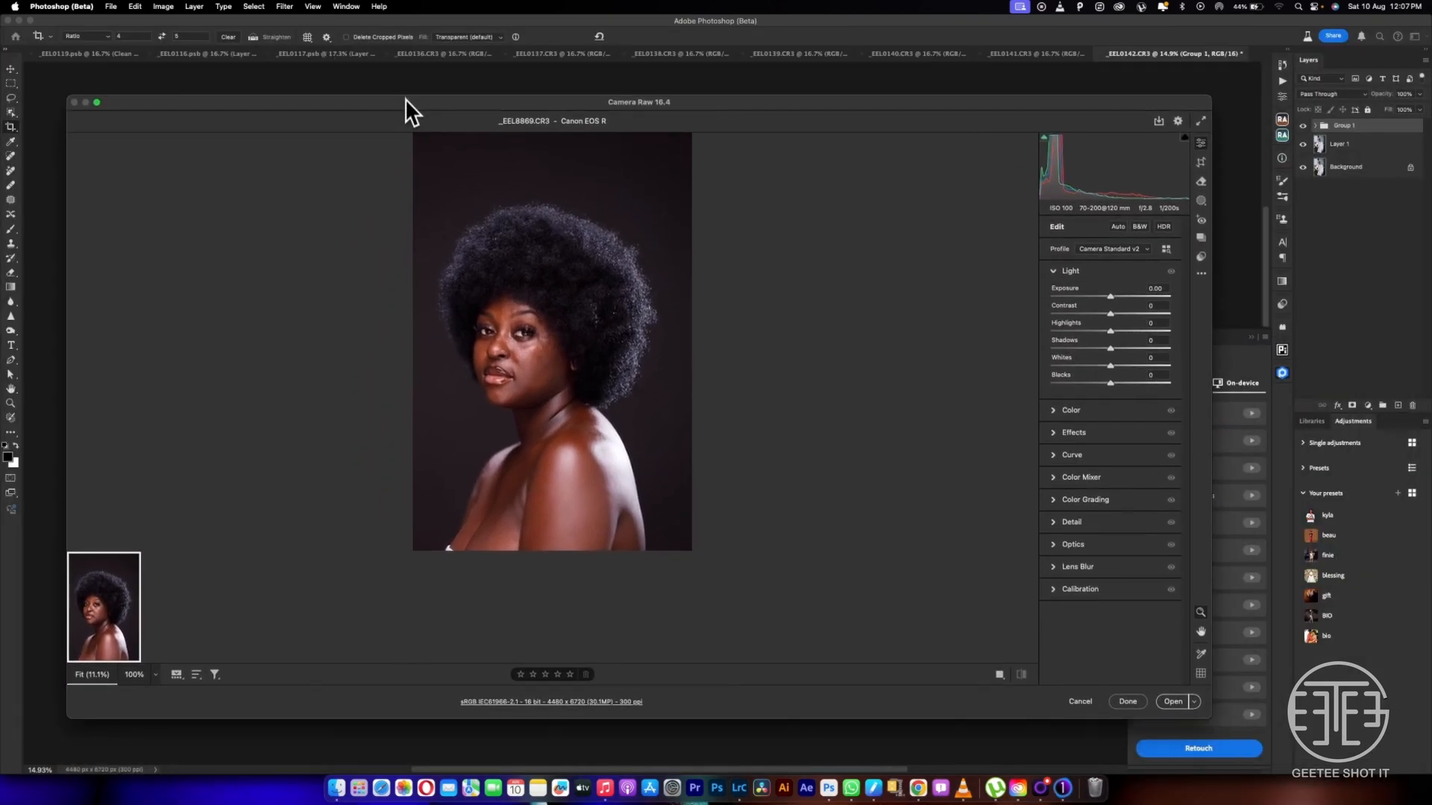
left_click(535, 352)
left_click(532, 350, "alt")
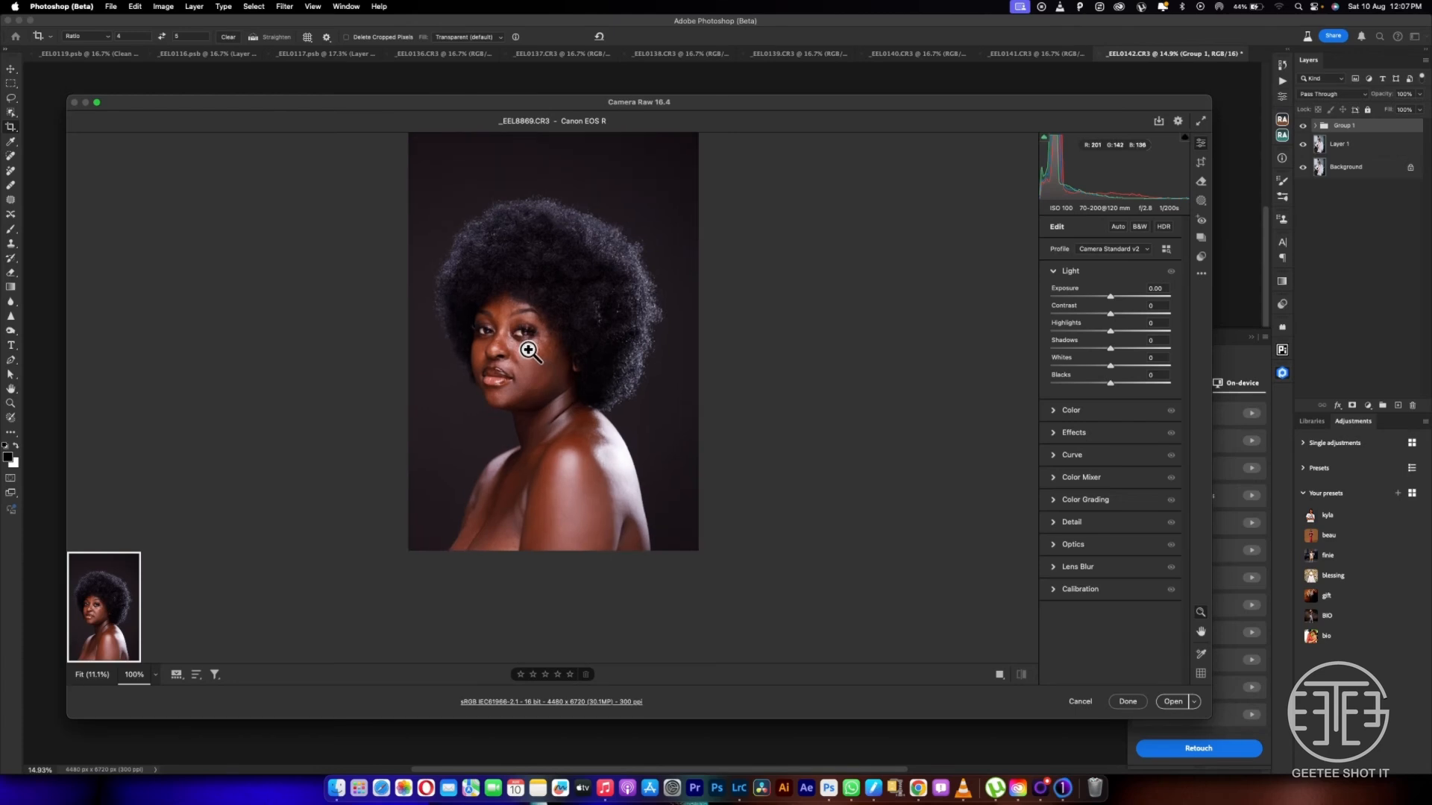
left_click(530, 348)
left_click(527, 343, "alt")
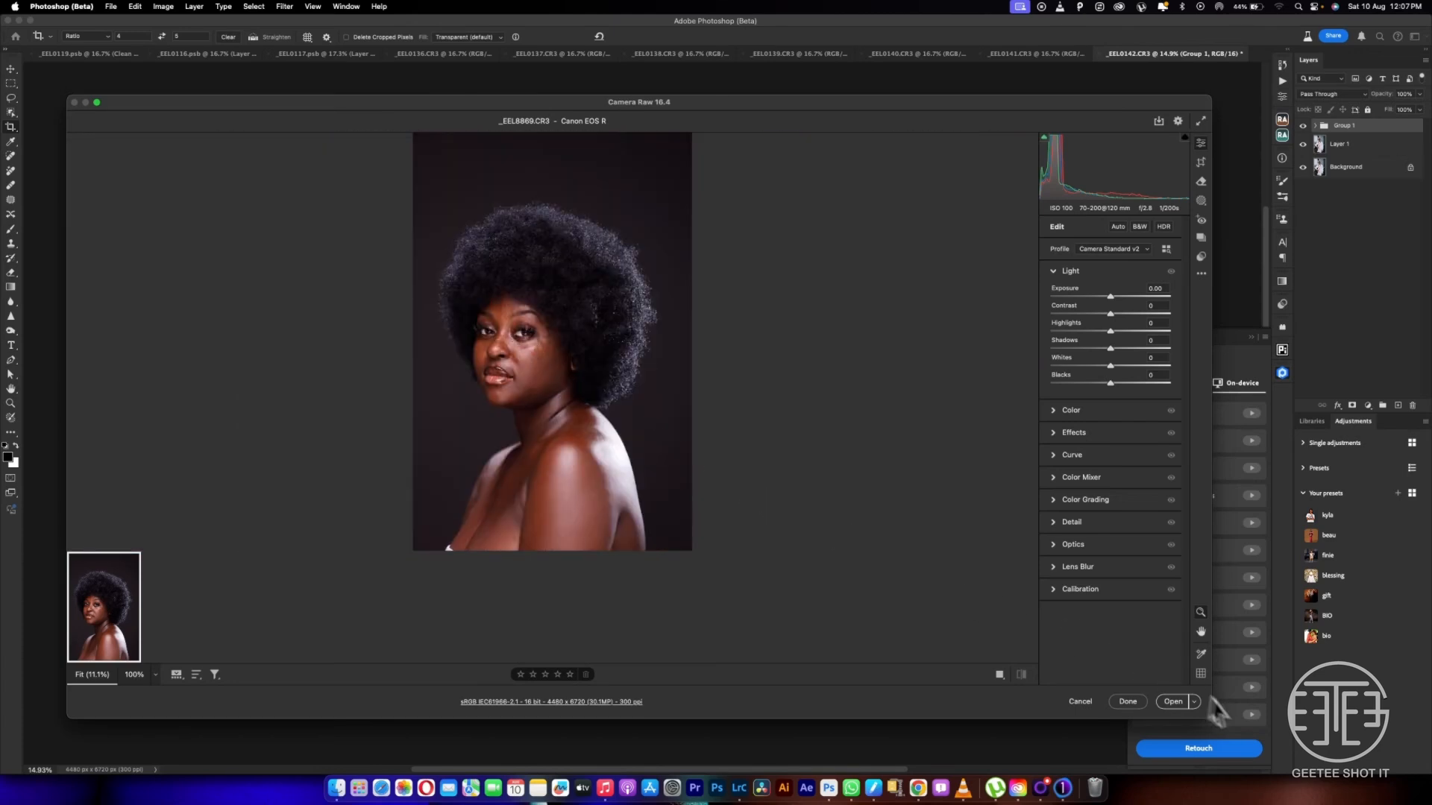
left_click_drag(1211, 719, 1252, 766)
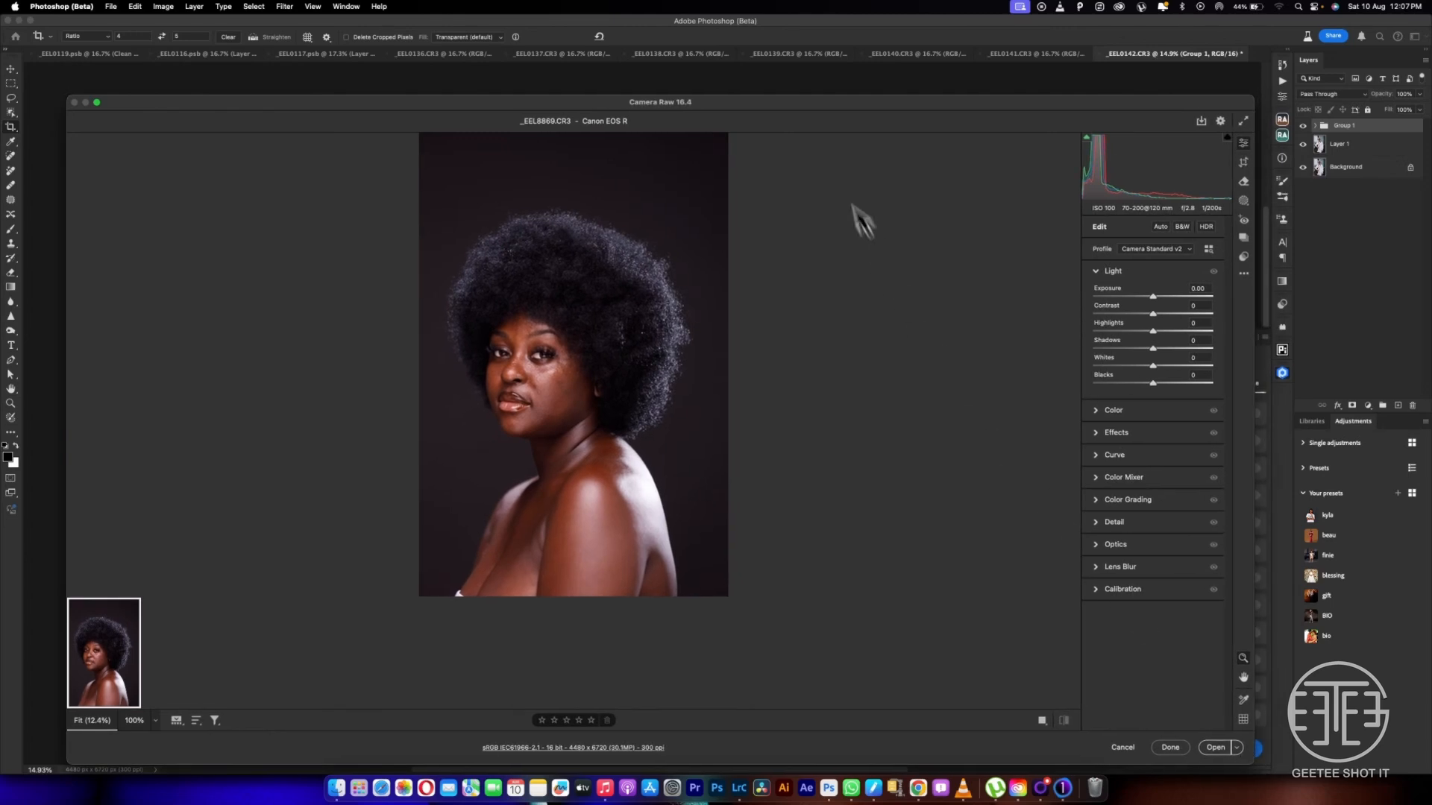
left_click_drag(809, 123, 736, 35)
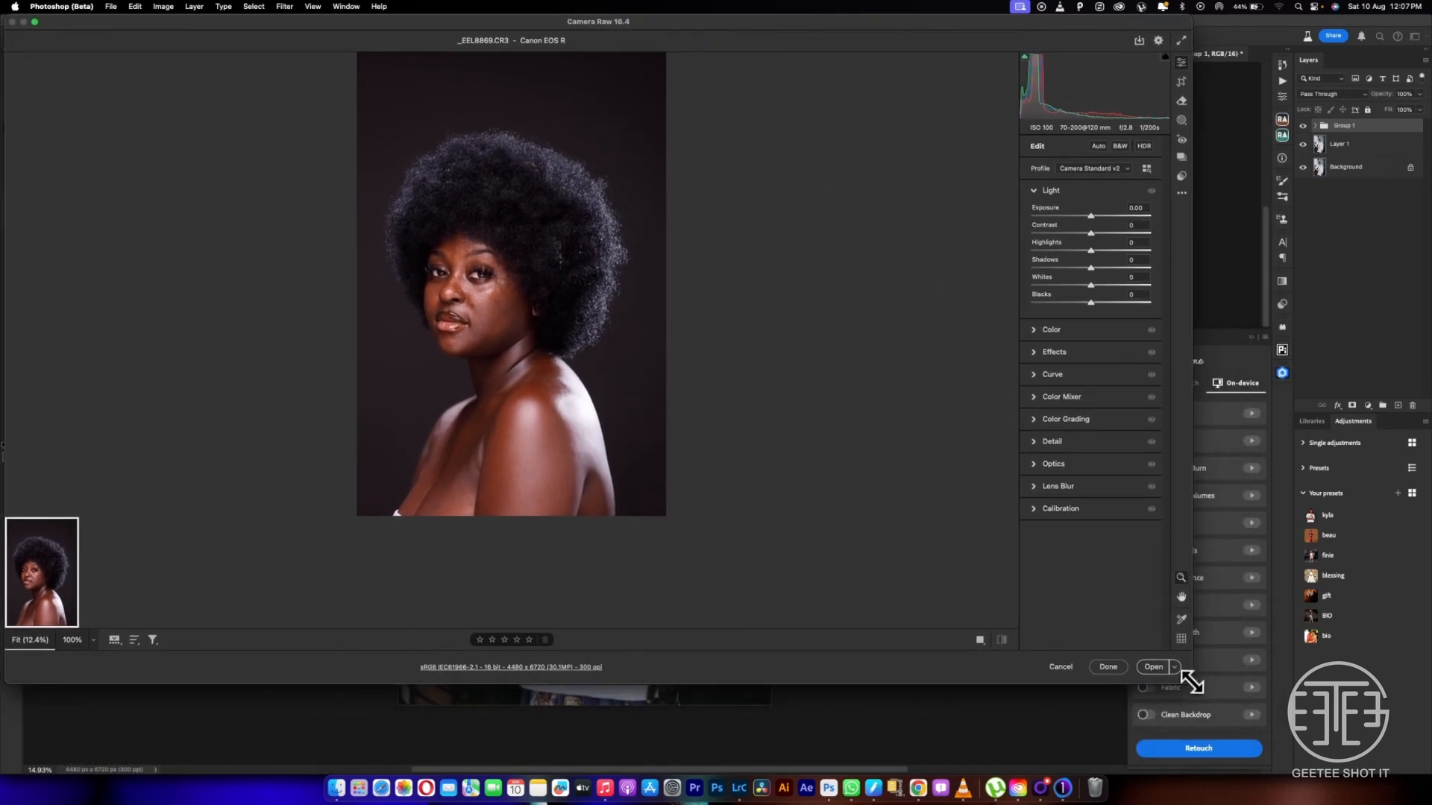
left_click_drag(1191, 683, 1269, 773)
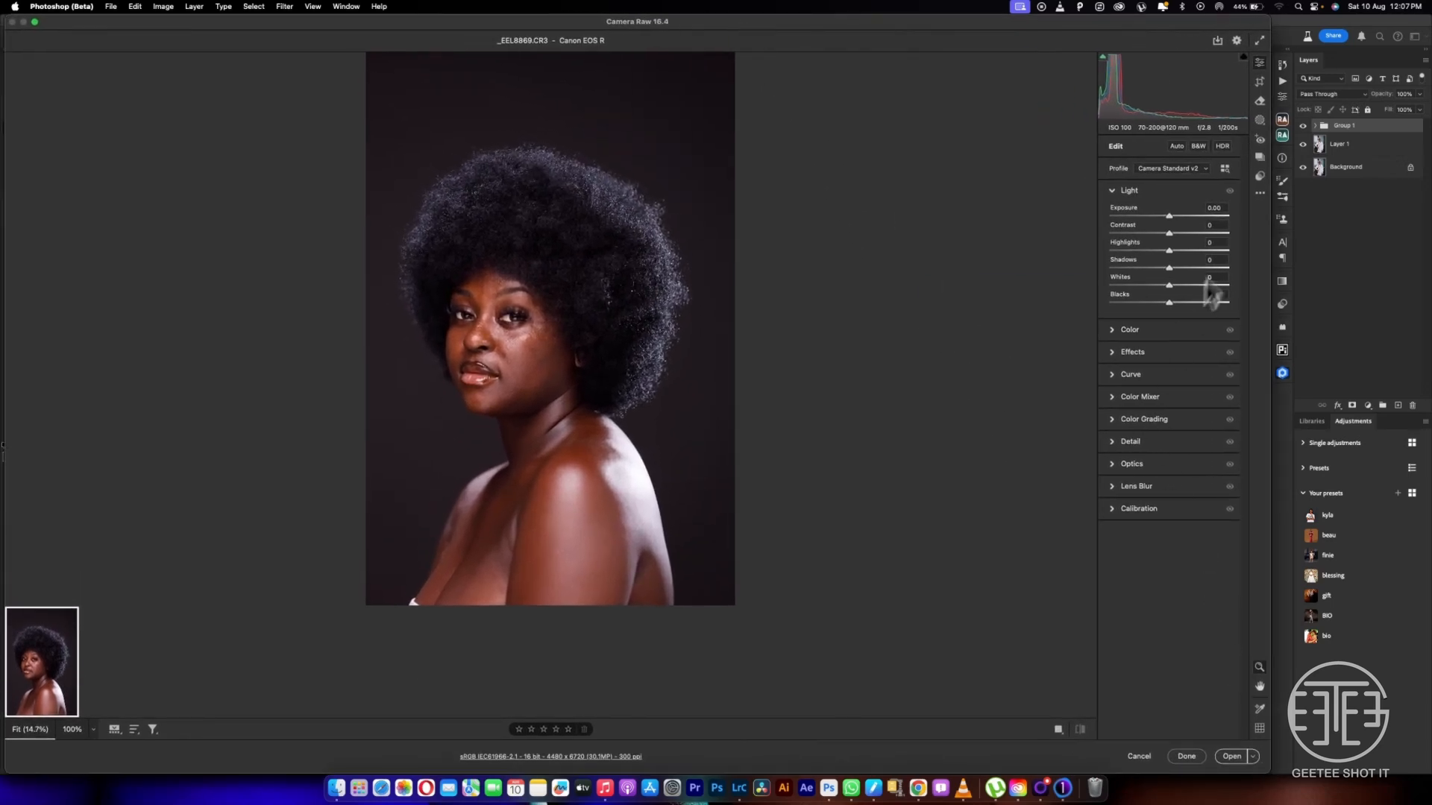
Create a subject mask of the woman in Camera Raw with Exposure -0.10 and Highlights -11
left_click(1261, 122)
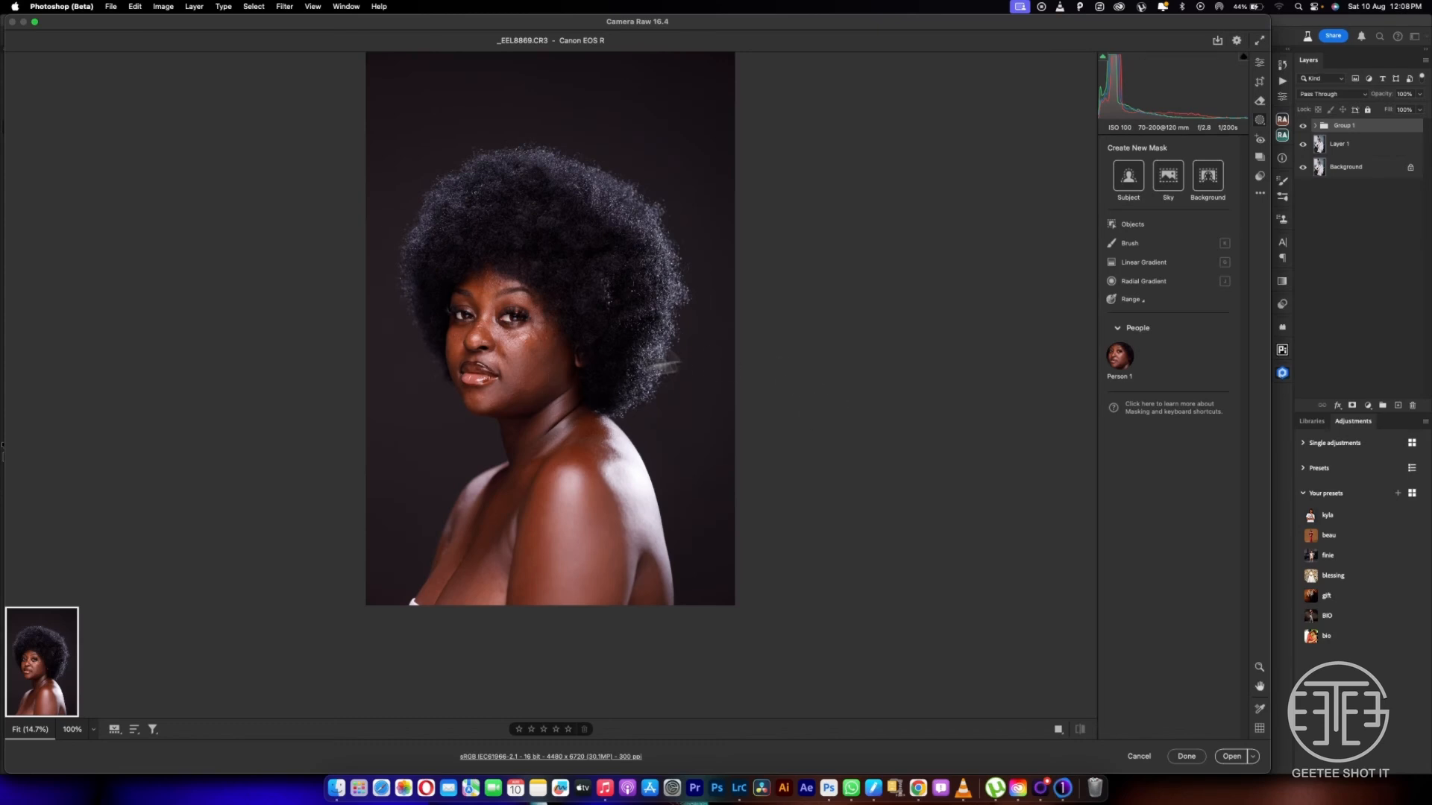
left_click(1128, 179)
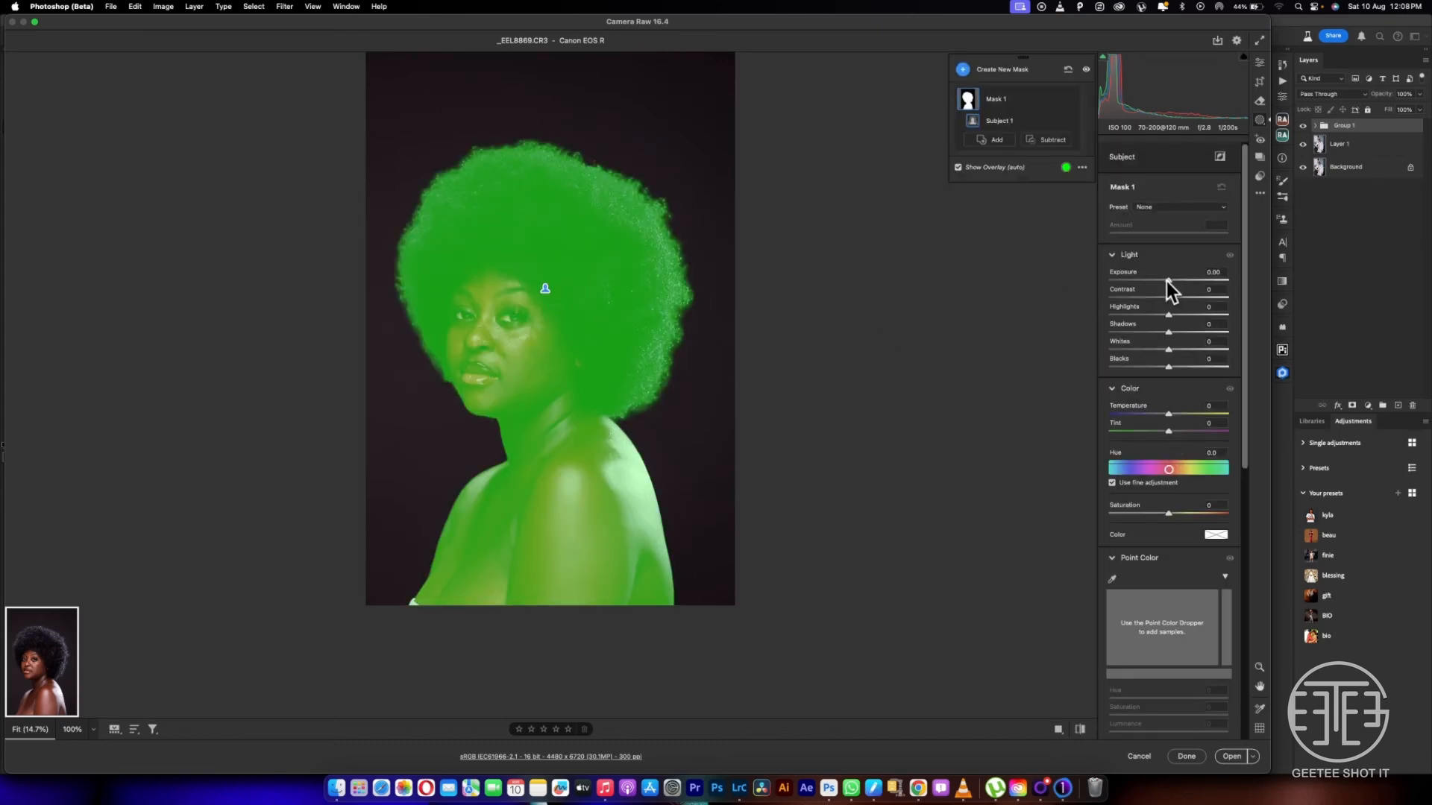
left_click_drag(1166, 281, 1162, 322)
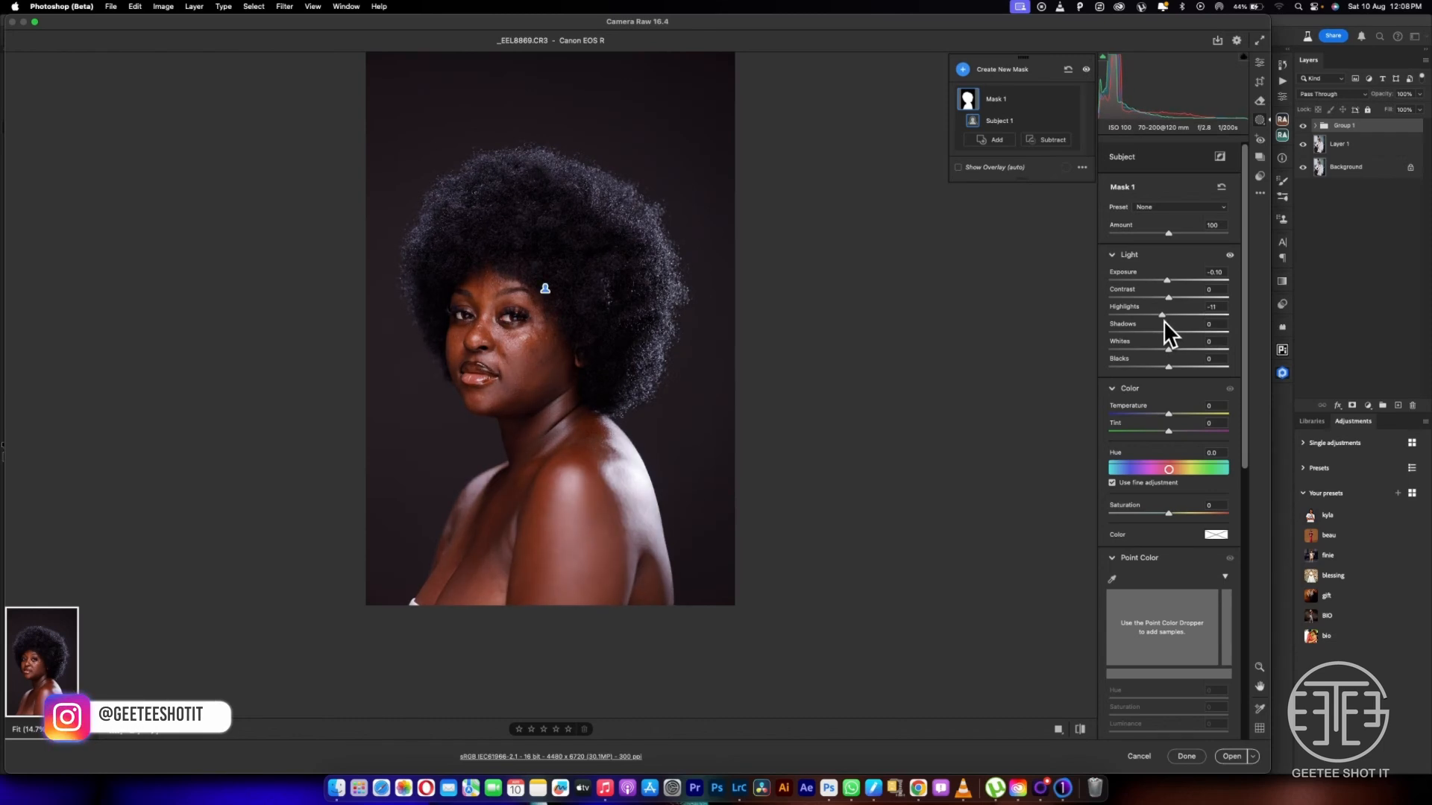
Add a background mask with Exposure -0.25 and slightly raised Highlights and Shadows, and return to the global edit settings
left_click(963, 69)
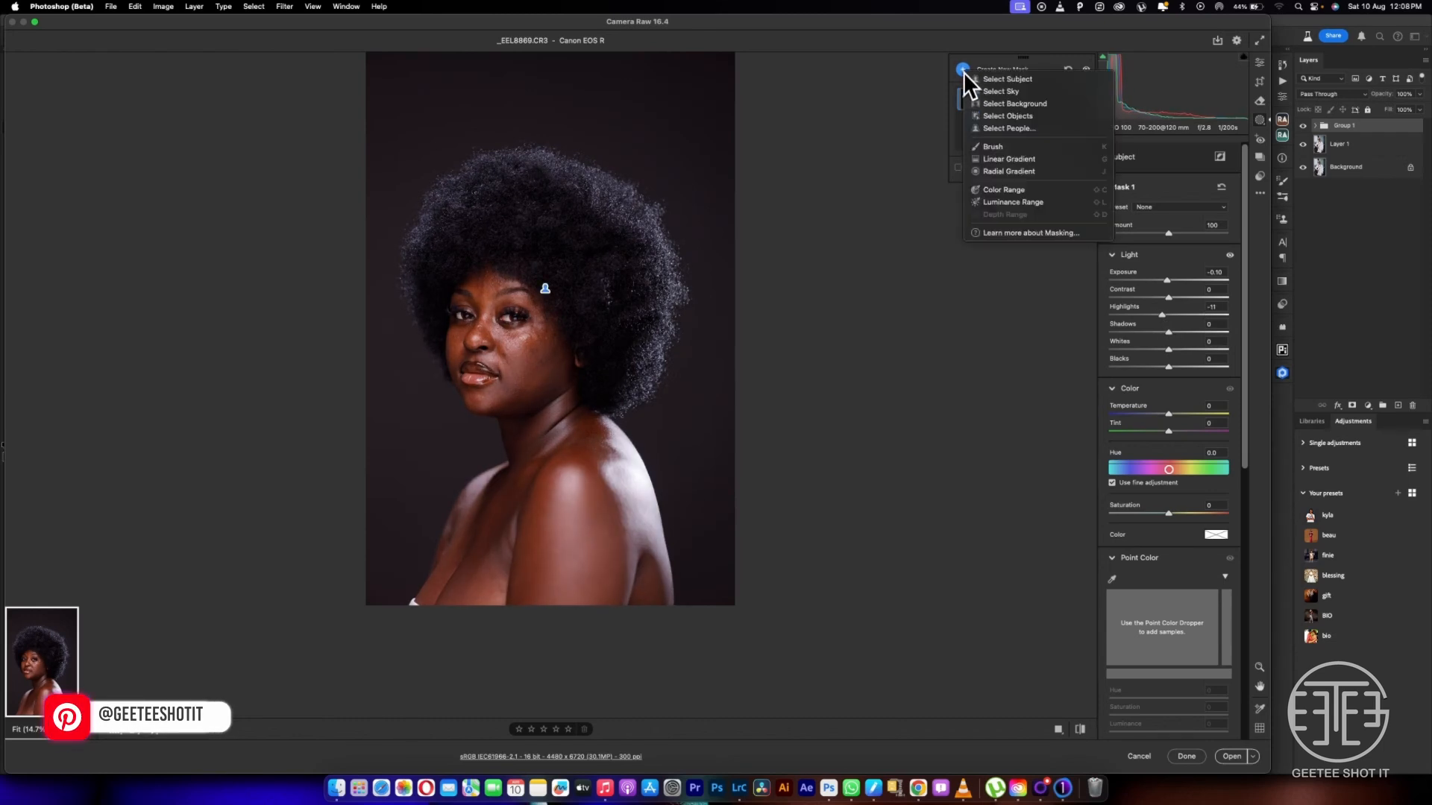
left_click(1023, 106)
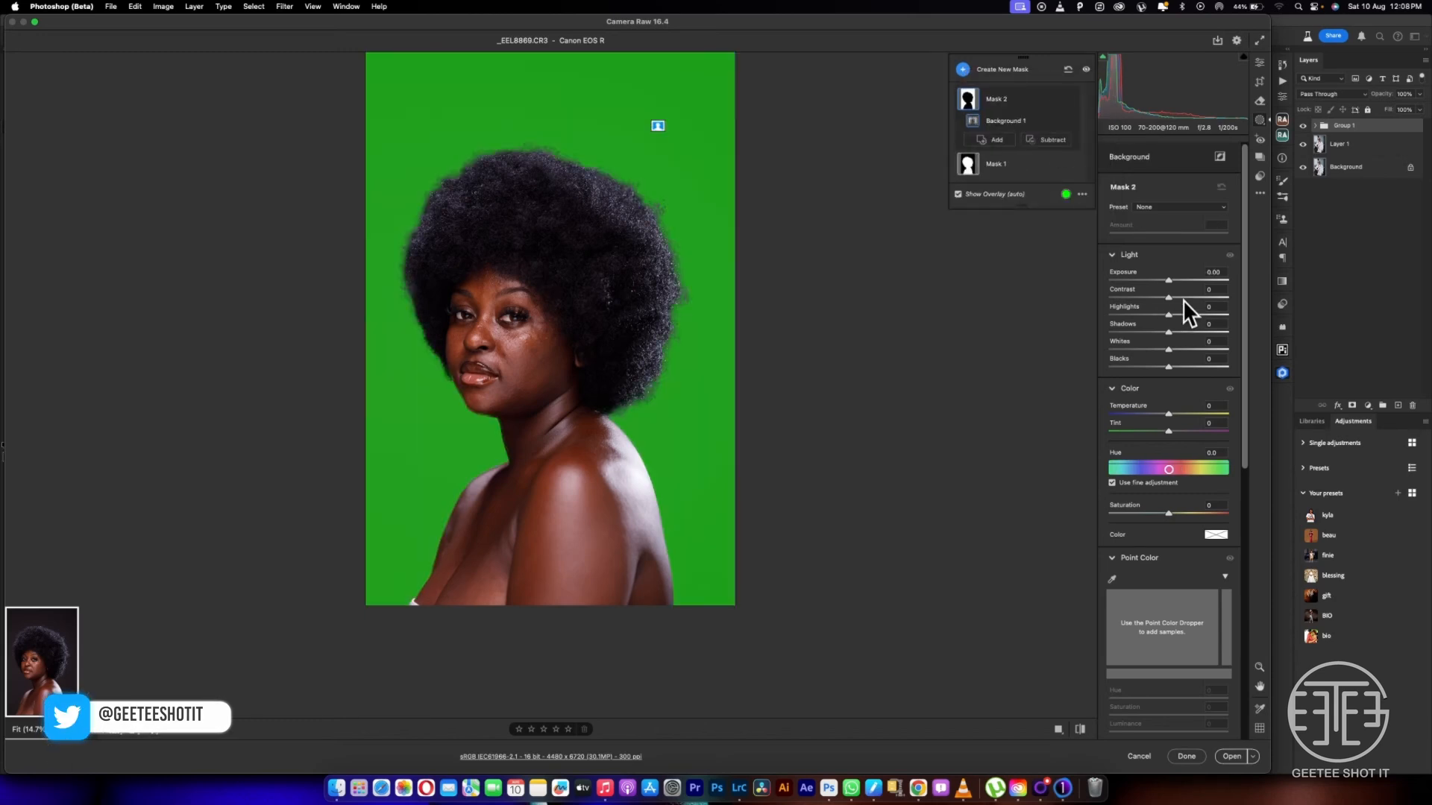
mouse_move(1168, 280)
left_mouse_down()
mouse_move(1126, 281)
mouse_move(1165, 280)
left_mouse_up()
mouse_move(1171, 331)
left_mouse_down()
mouse_move(1099, 317)
mouse_move(1190, 315)
mouse_move(1148, 325)
mouse_move(1189, 328)
mouse_move(1128, 339)
mouse_move(1220, 311)
mouse_move(1148, 326)
mouse_move(1173, 325)
left_mouse_up()
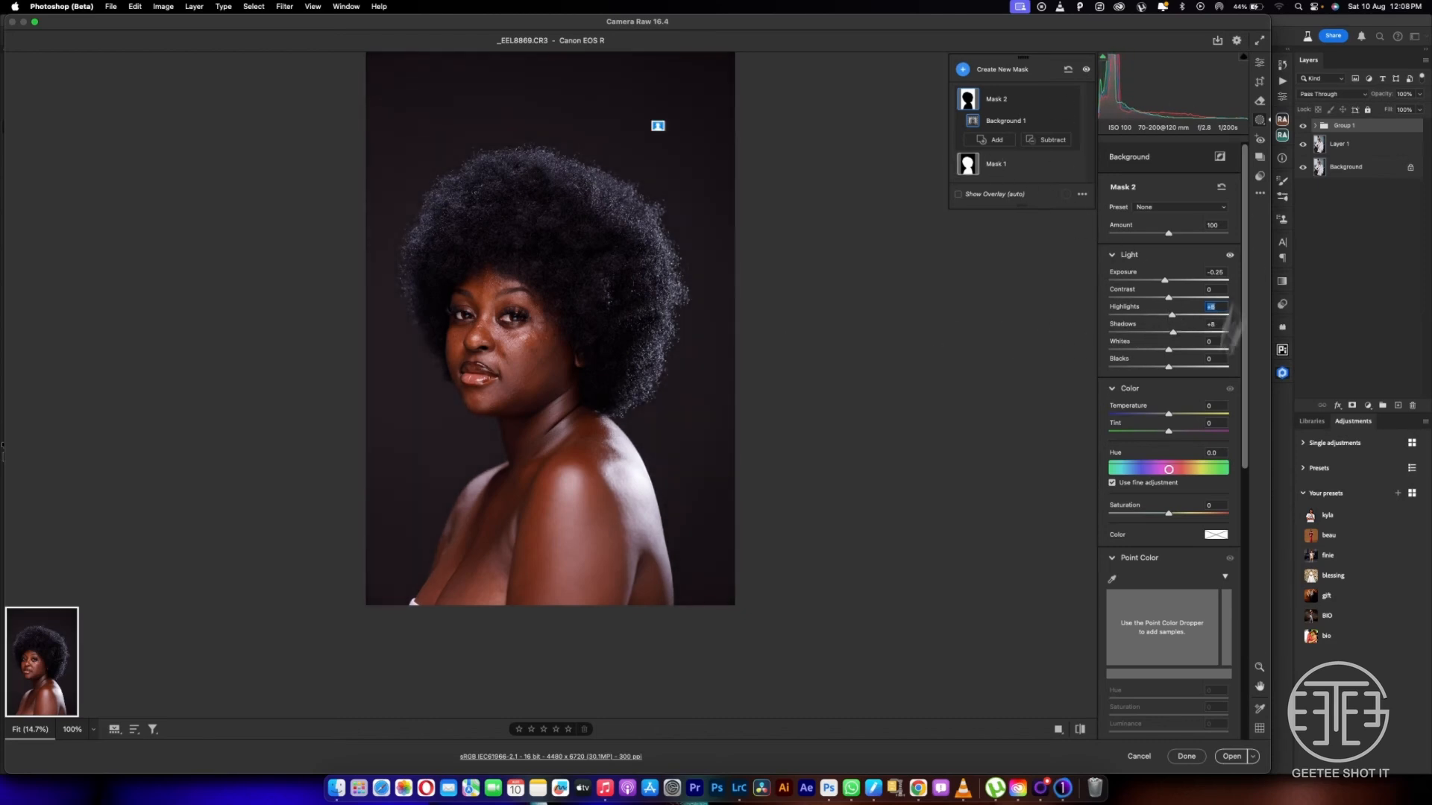
left_click(1266, 65)
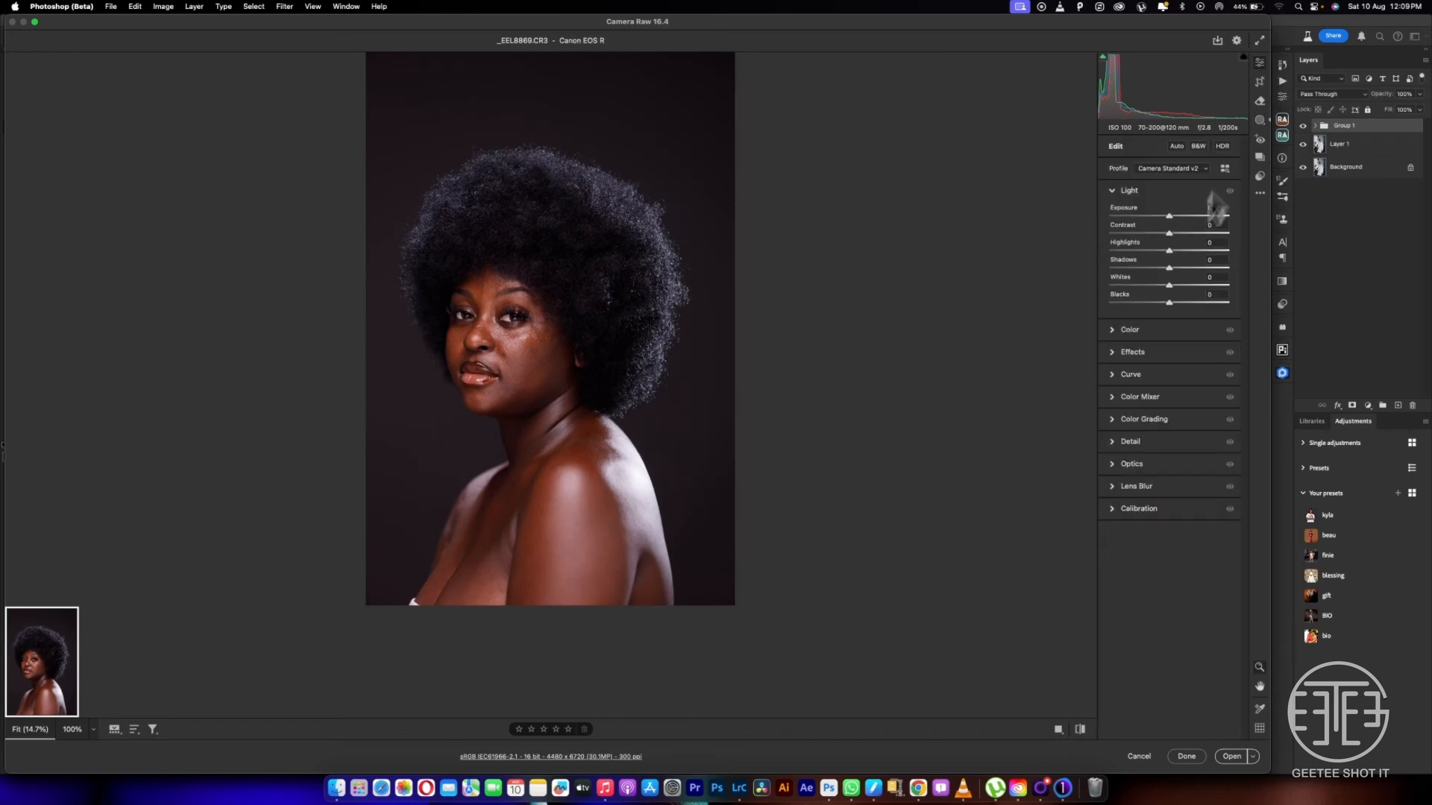
Try raising the portrait's global Highlights to +100, and reset the value
left_click_drag(1165, 254, 1272, 257)
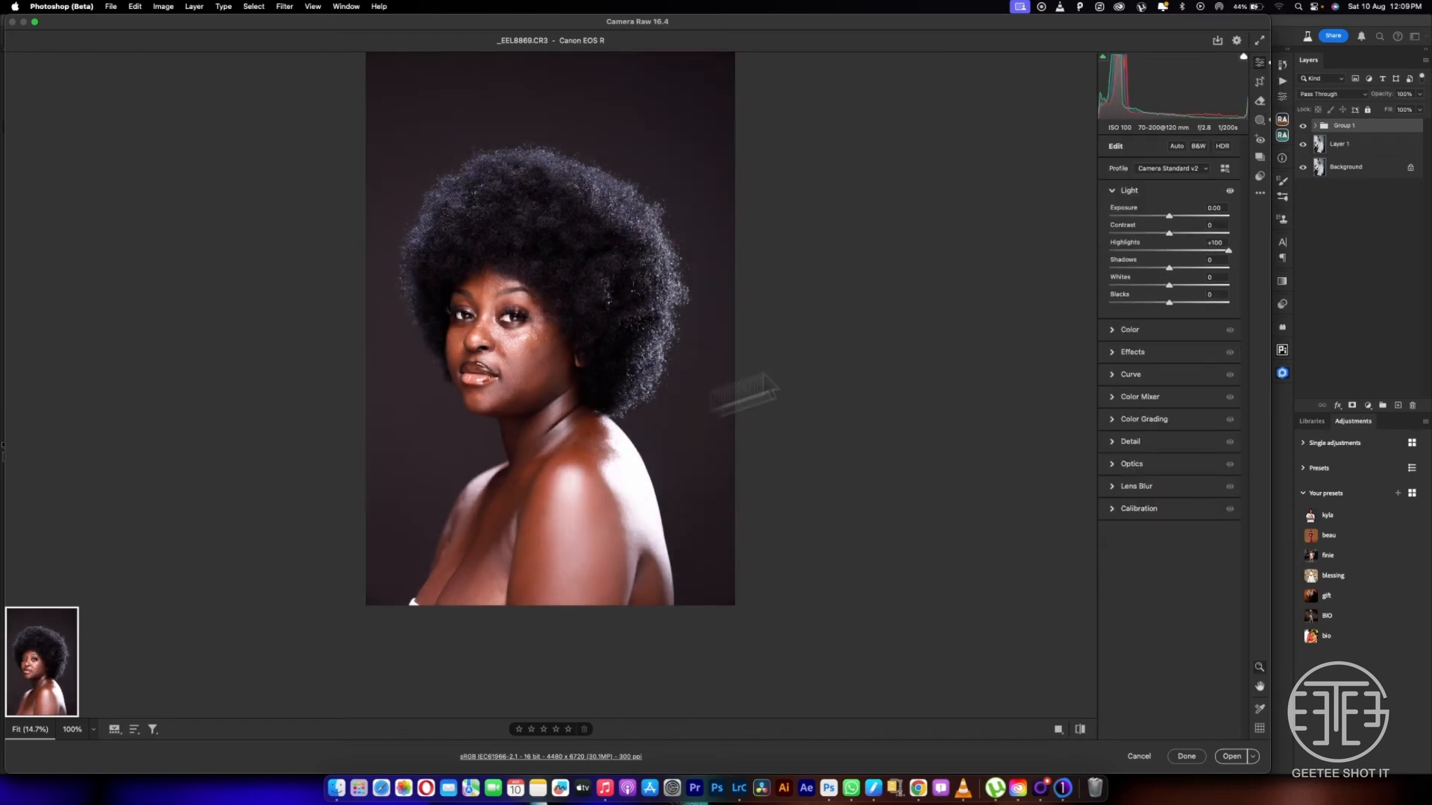
double_click(1227, 252)
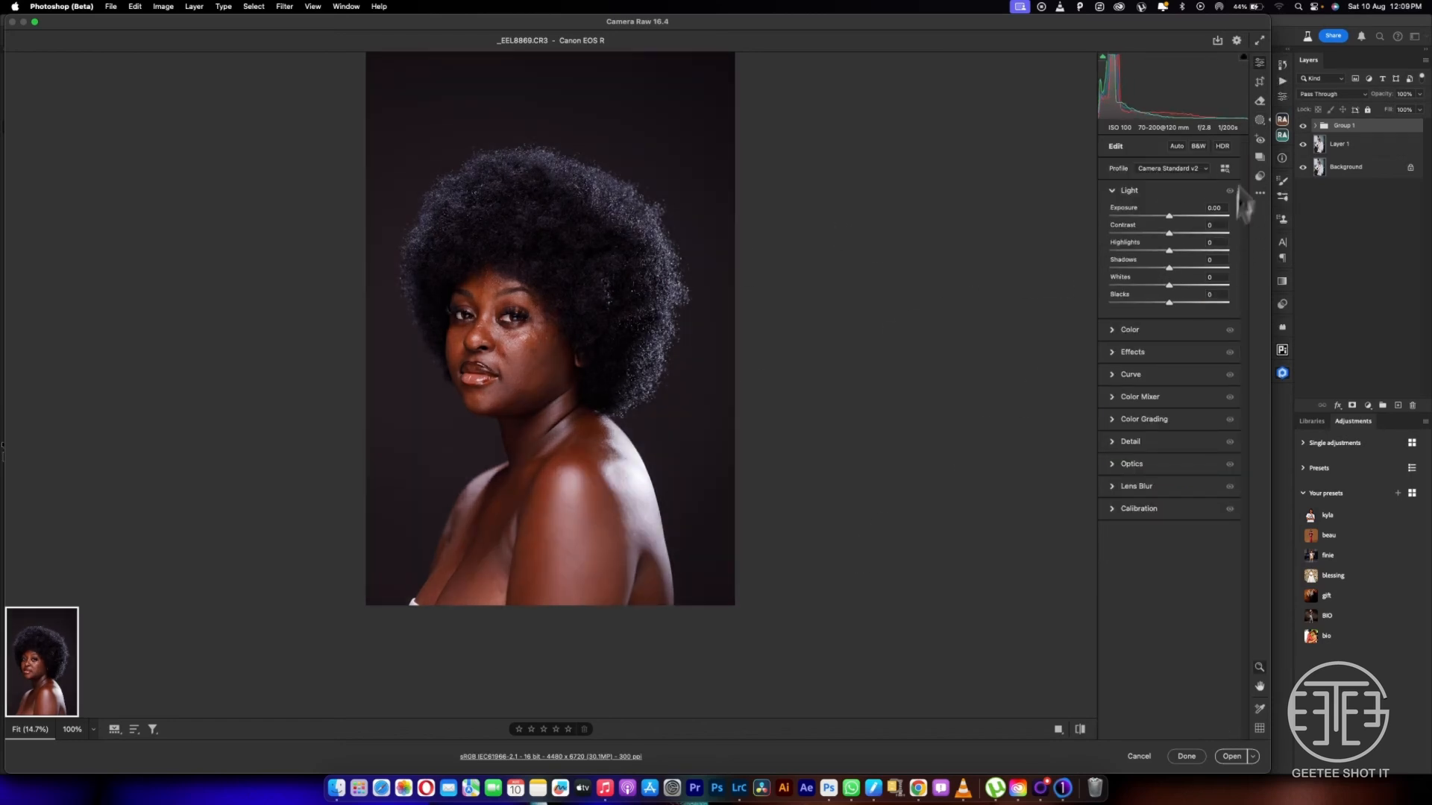
Create one combined person mask covering the woman's Facial Skin and Body Skin
left_click(1260, 121)
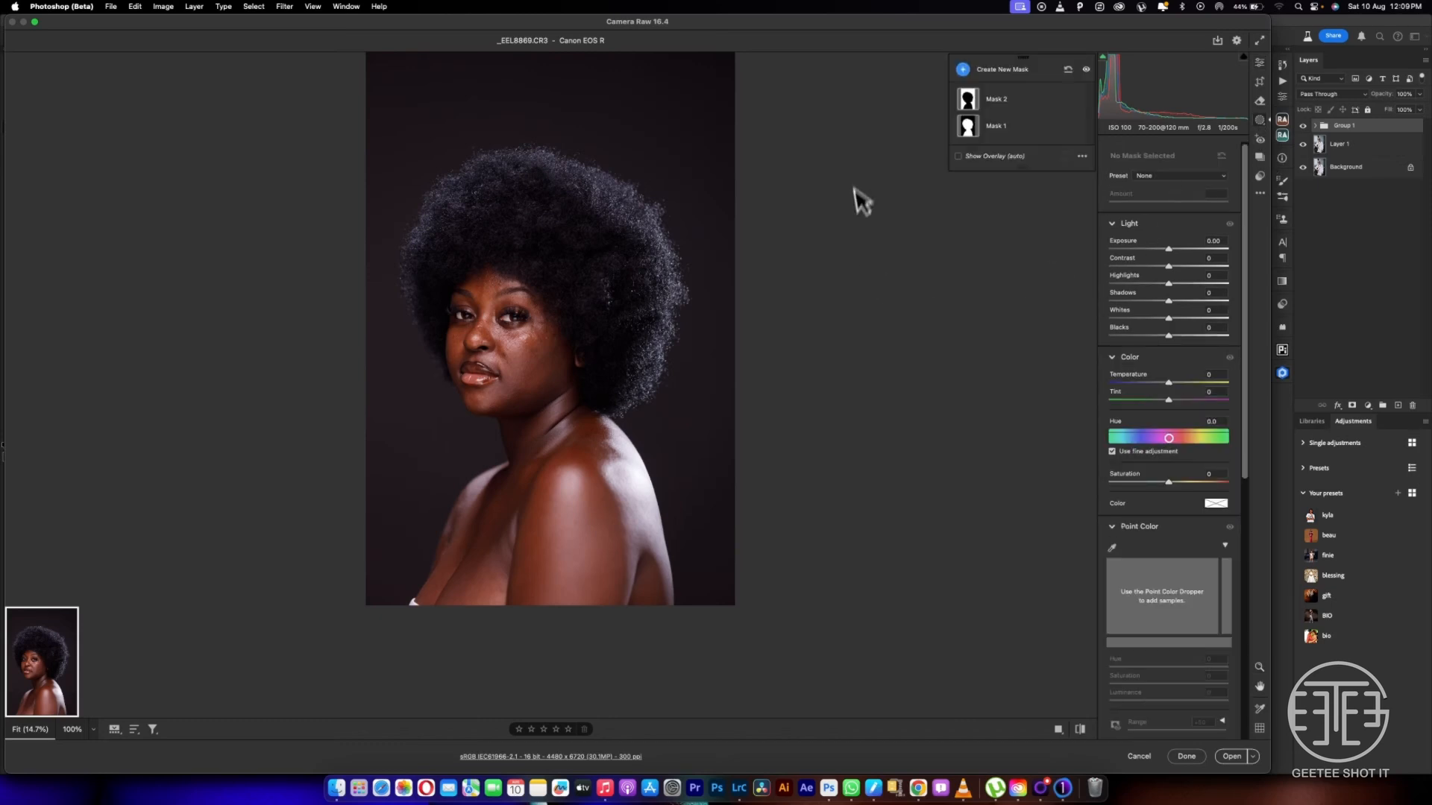
left_click(964, 70)
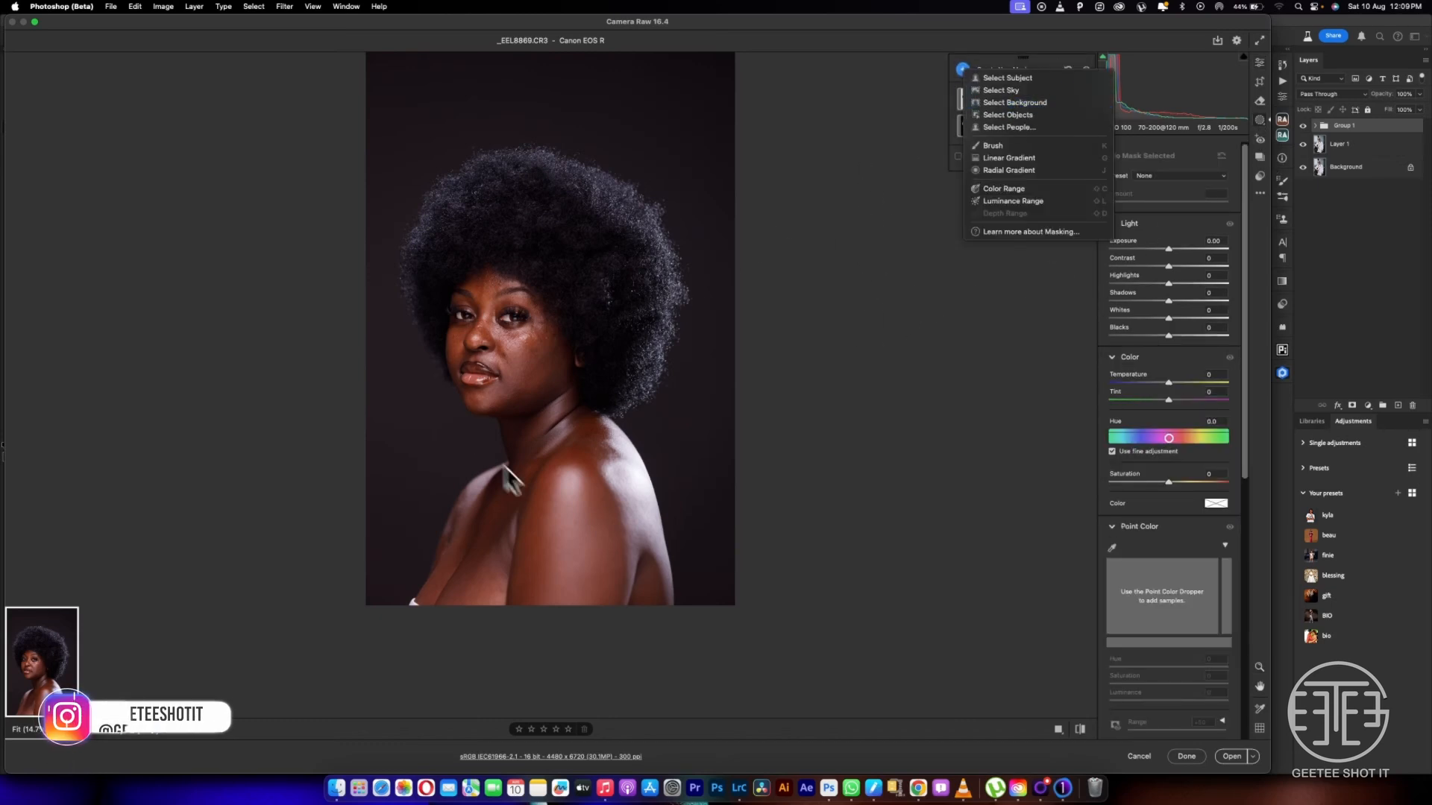
left_click(1028, 128)
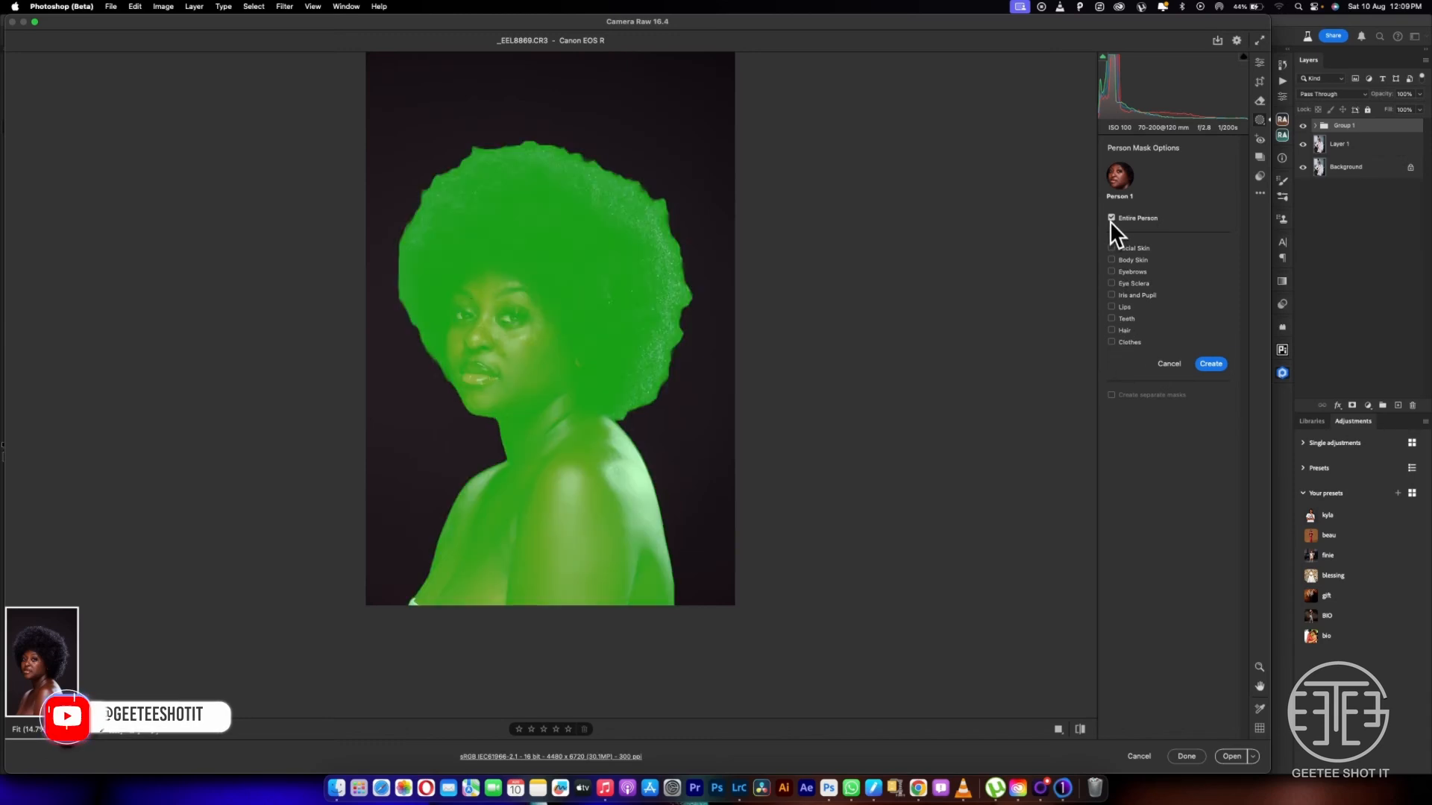
left_click(1112, 261)
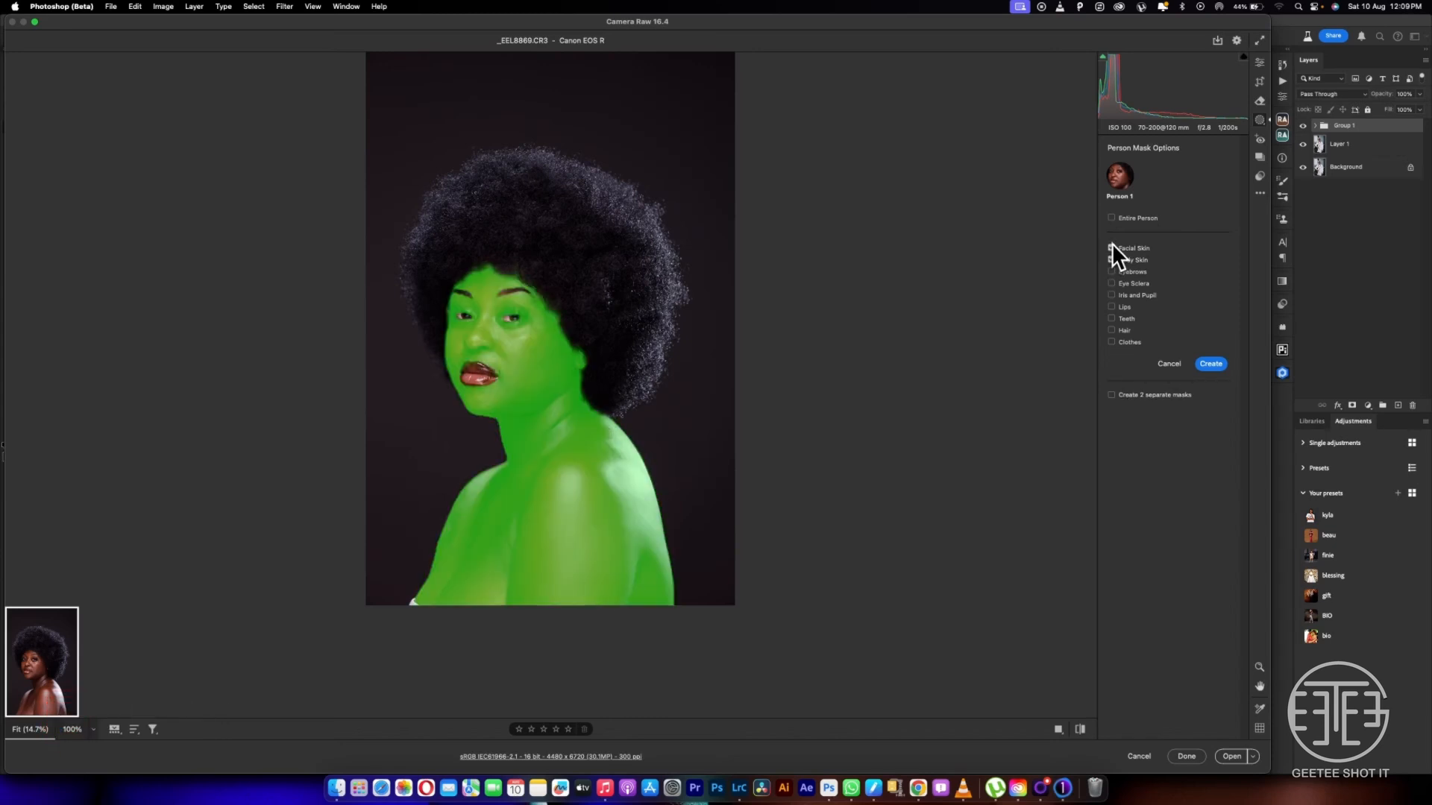
left_click(1112, 248)
scroll(558, 462, "up", 2)
scroll(540, 429, "up", 4)
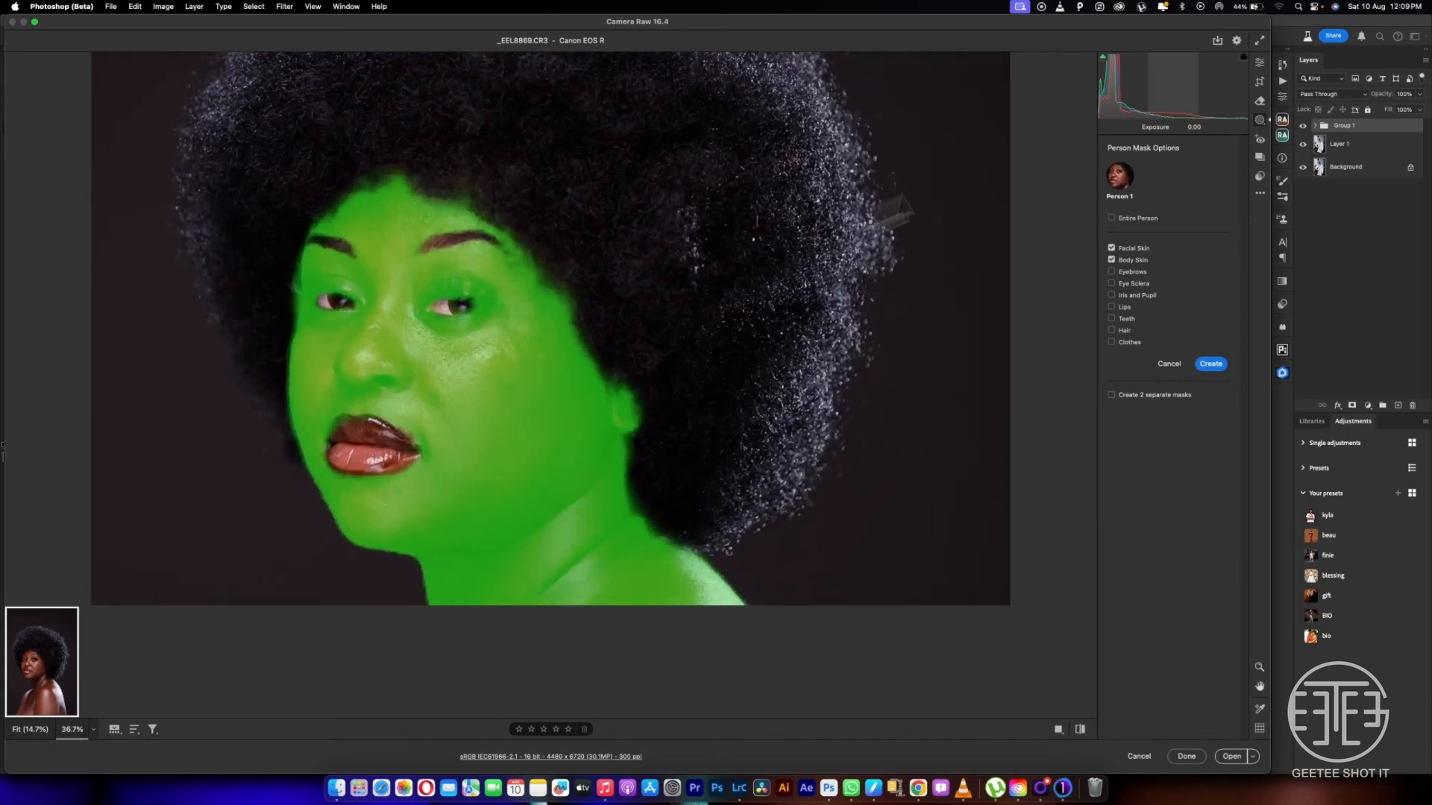
left_click(1208, 364)
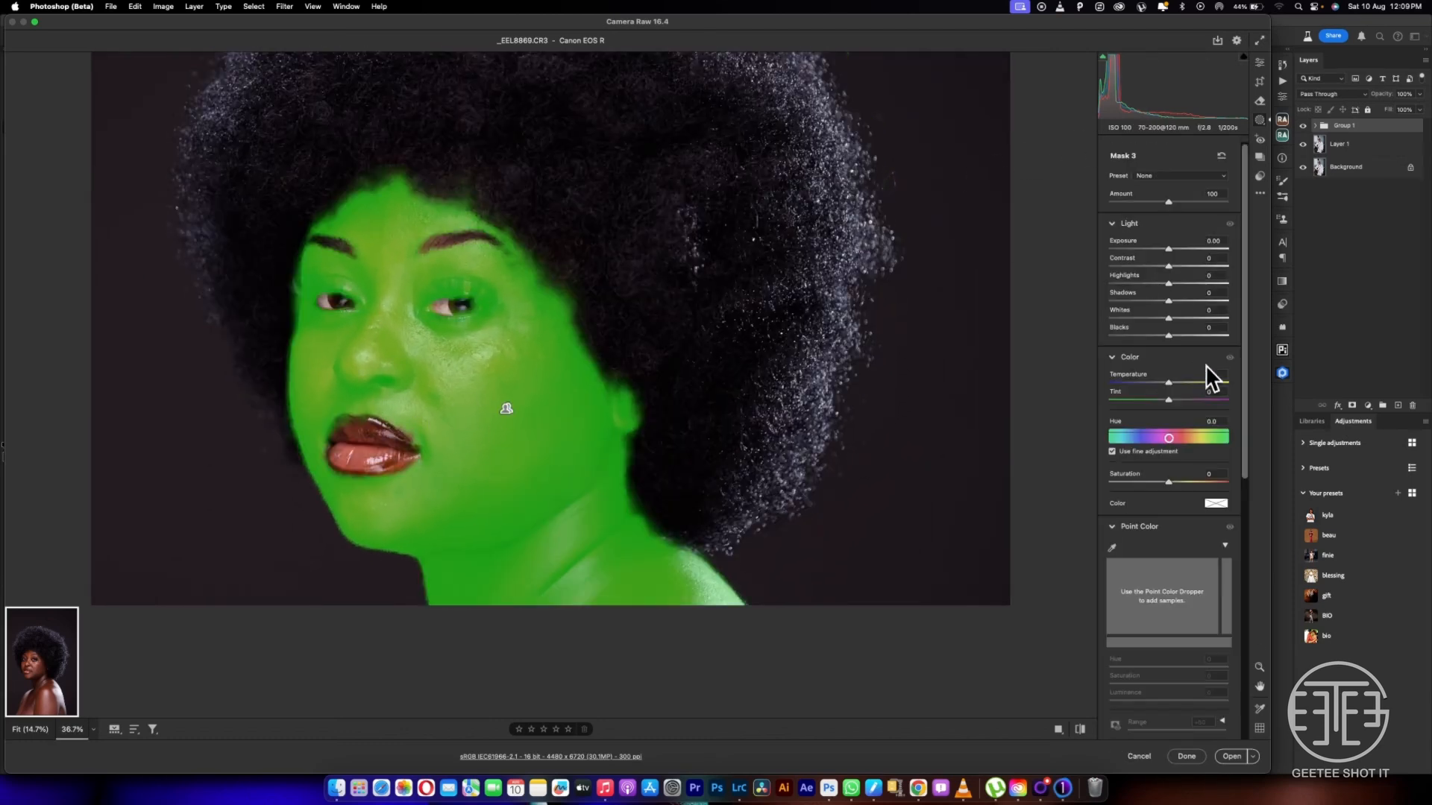
Subtract the lip area from the skin mask with a size 2 brush at Feather 70
left_click(958, 237)
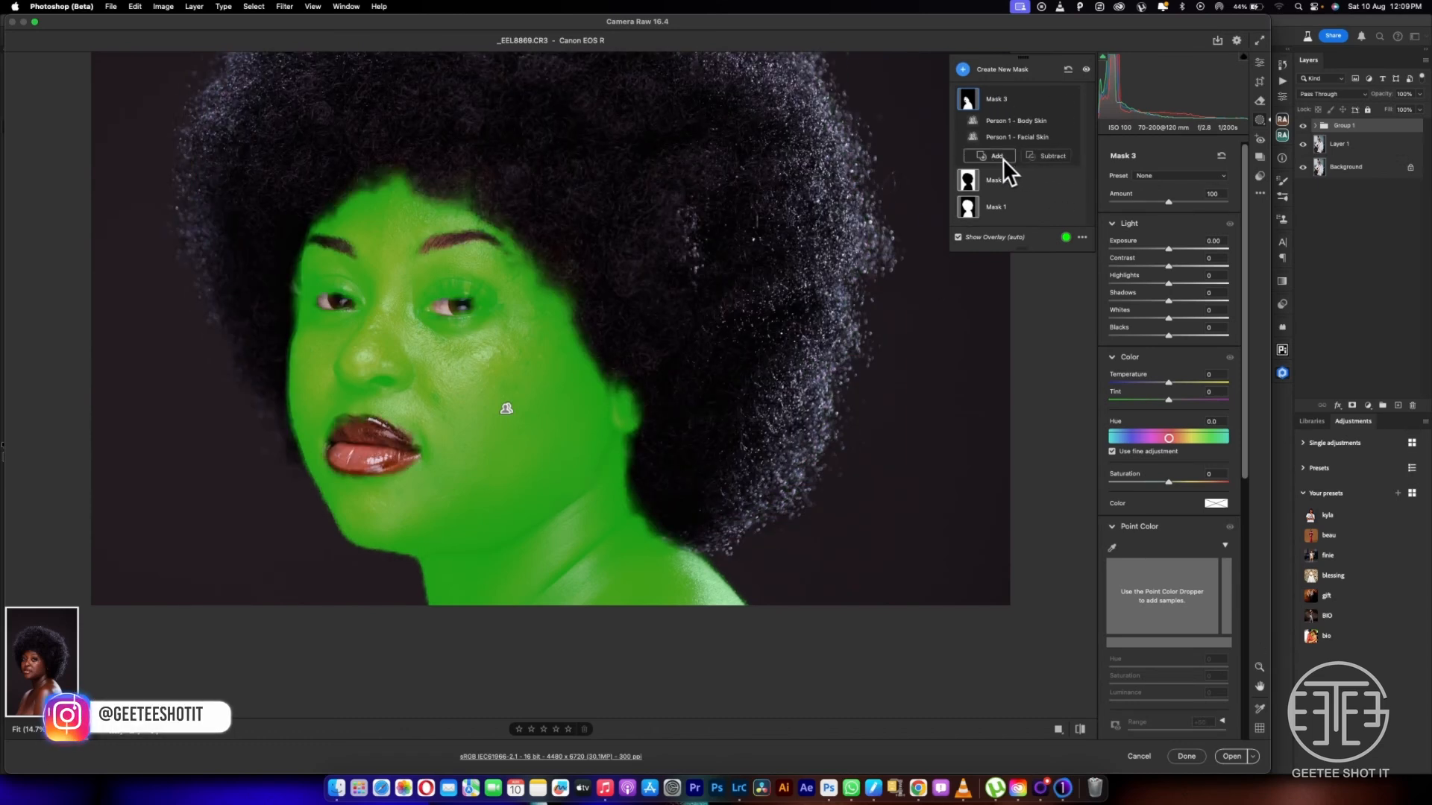
left_click(1046, 158)
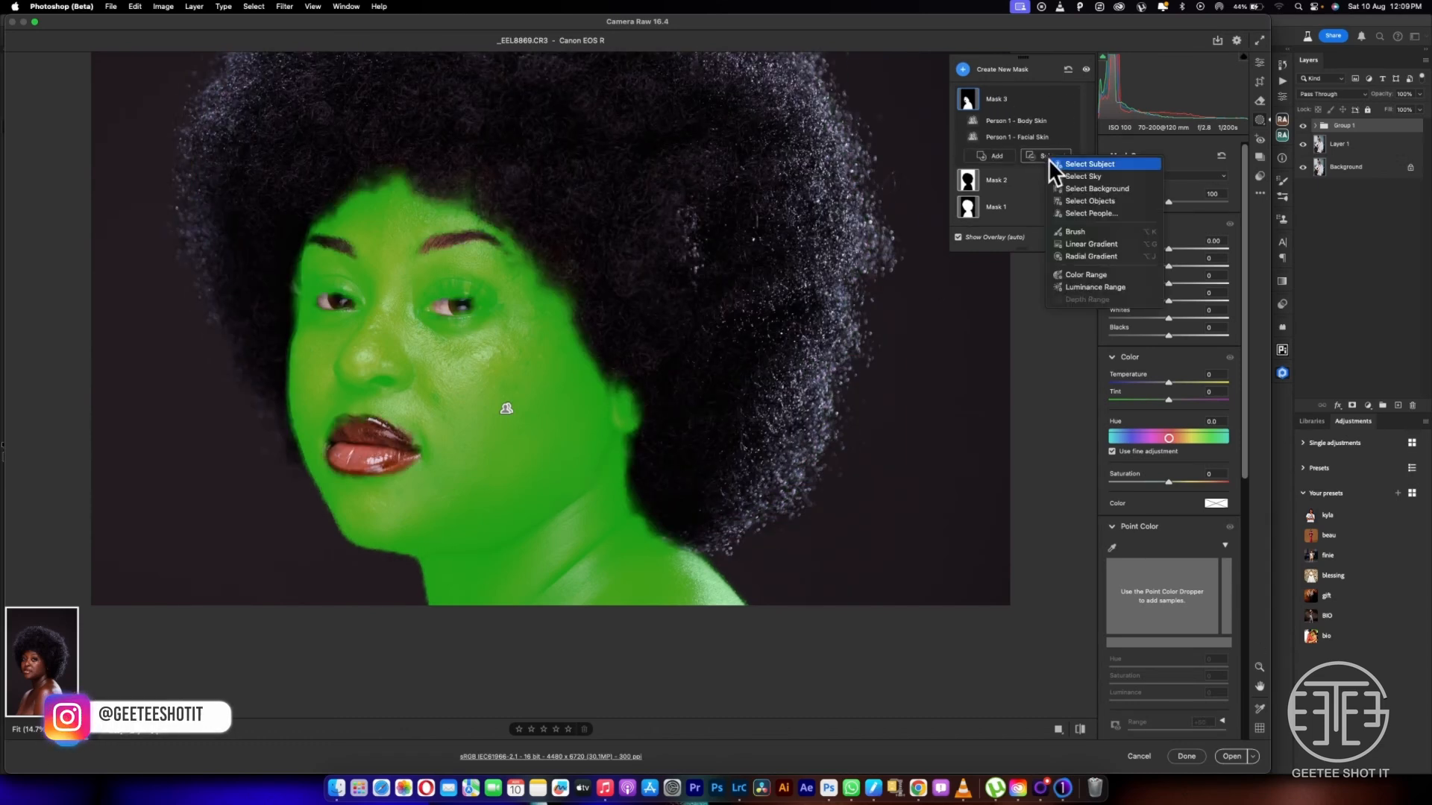
left_click(1079, 231)
key("bracketleft")
key("bracketleft")
key("bracketleft")
key("bracketleft")
key("bracketleft")
key("bracketleft")
key("bracketleft")
key("bracketleft")
key("bracketleft")
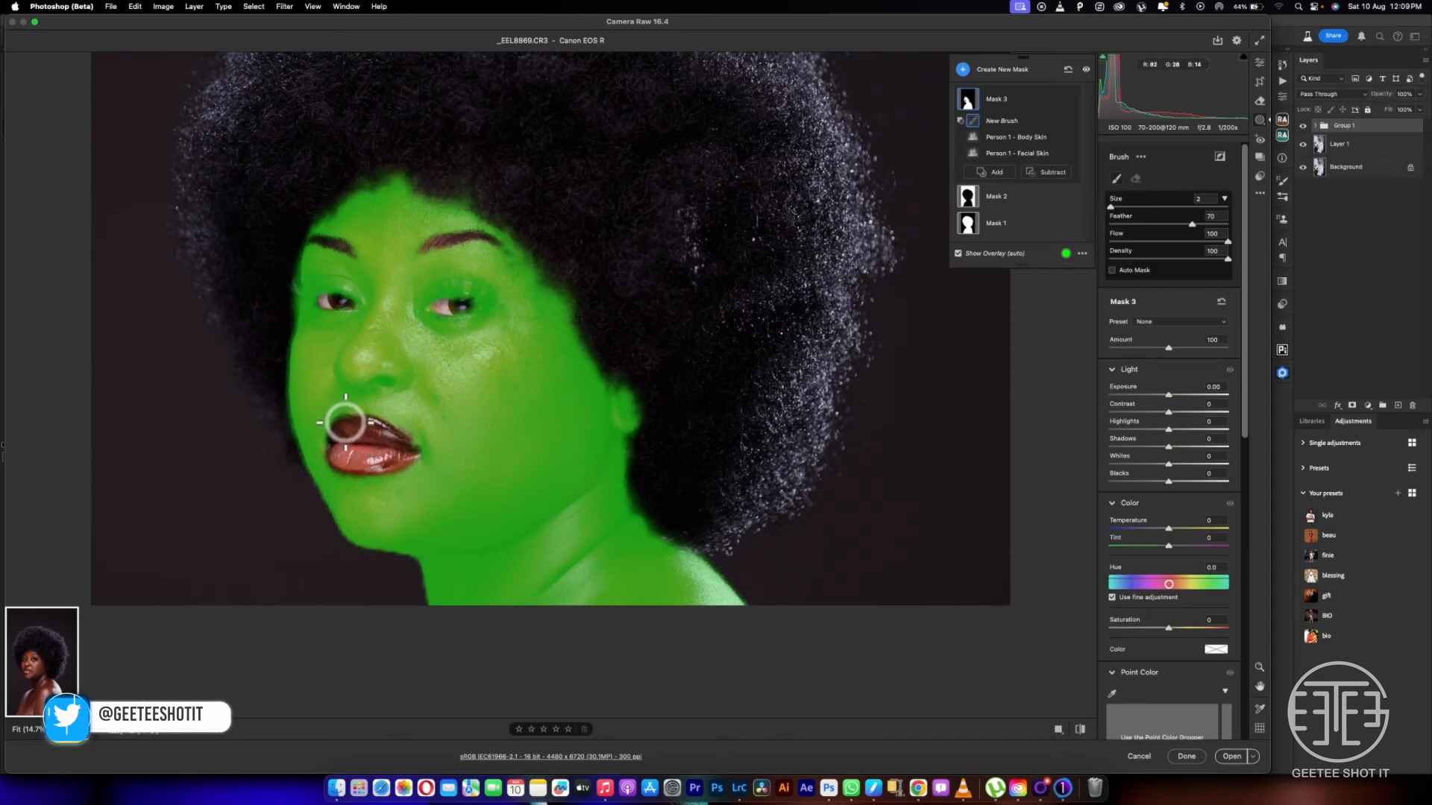
left_click_drag(378, 457, 389, 453)
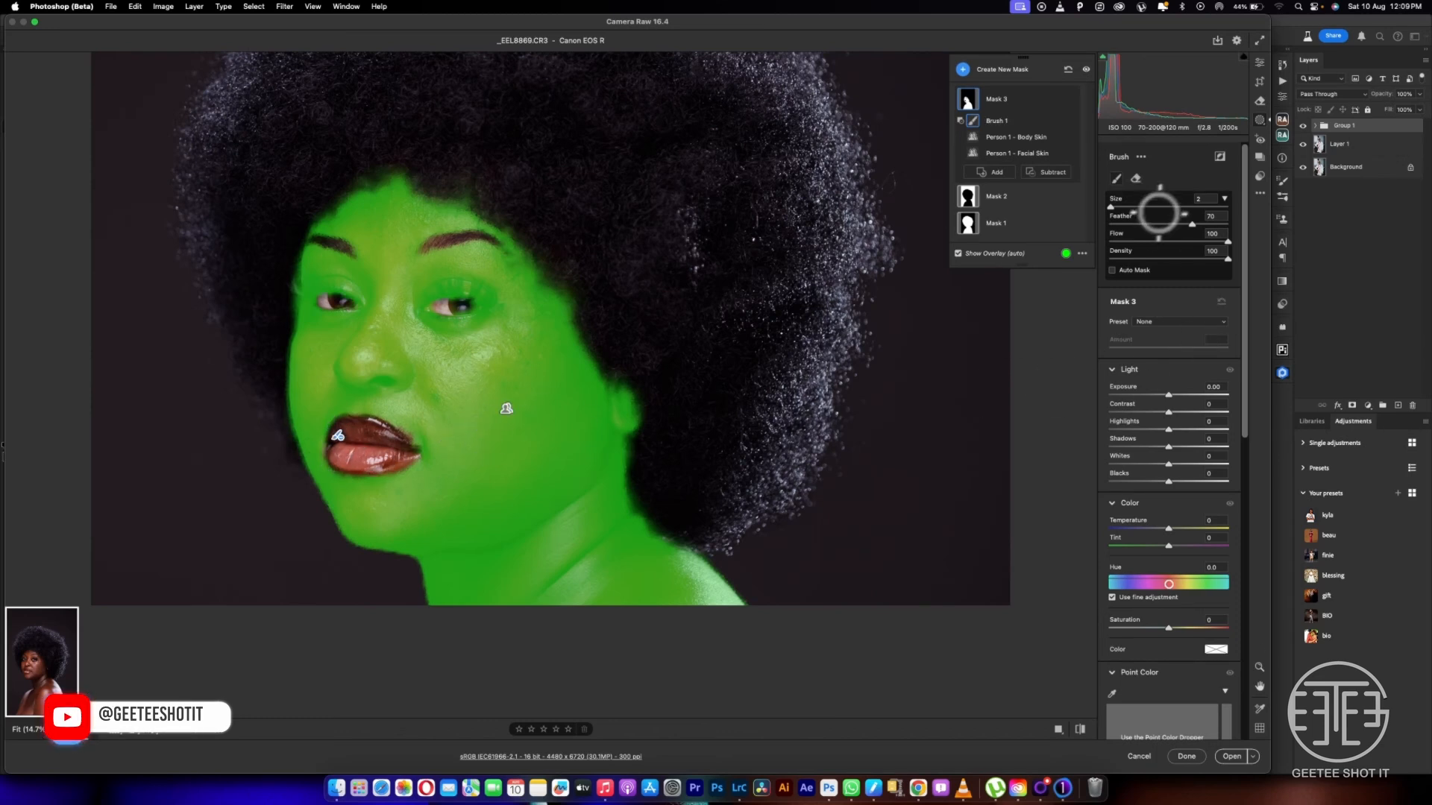
Test the skin mask's coverage over the whole portrait with Exposure at +1.10 and at -3.90
left_click_drag(1169, 394, 1182, 395)
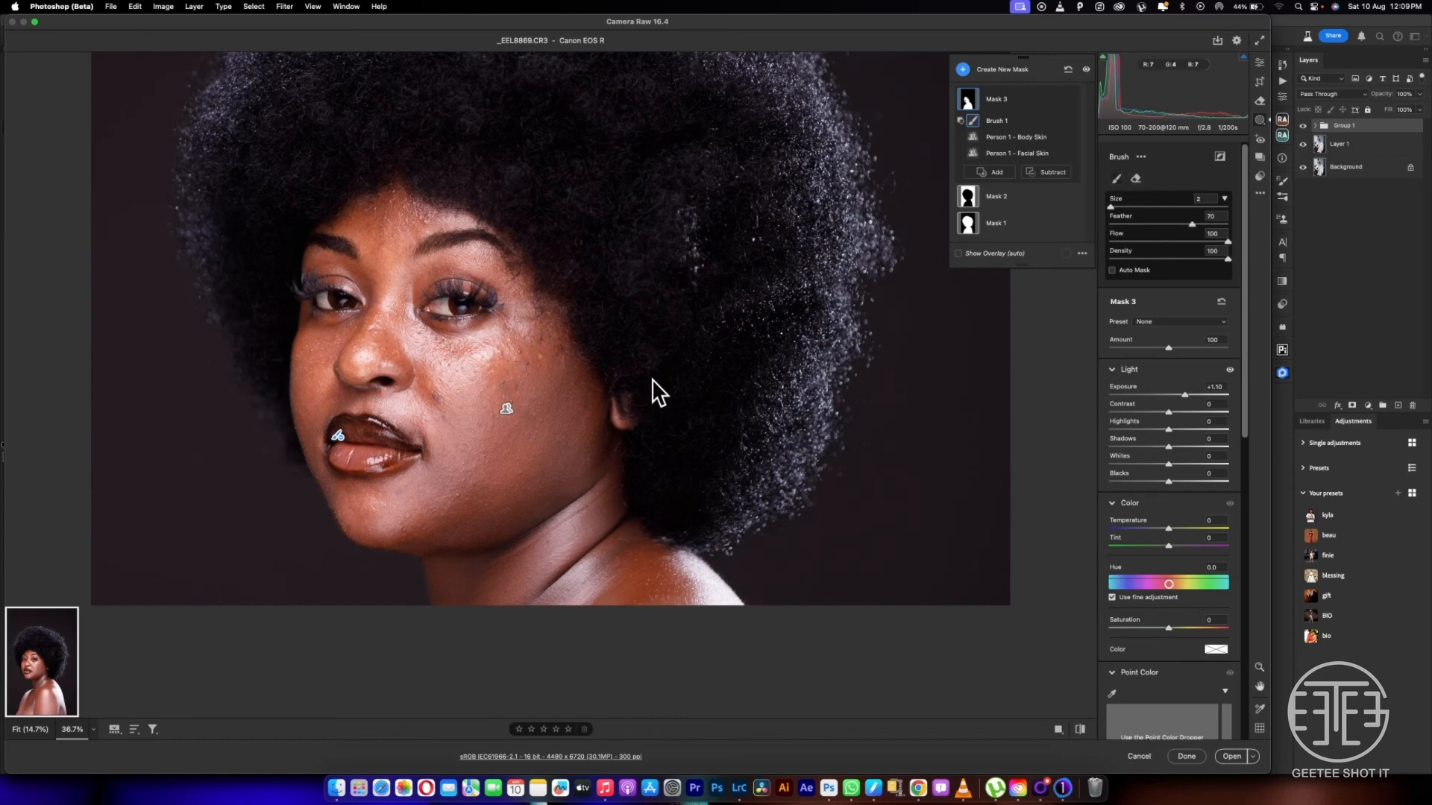
key("super+minus")
key("super+minus")
key("super+minus")
key("super+minus")
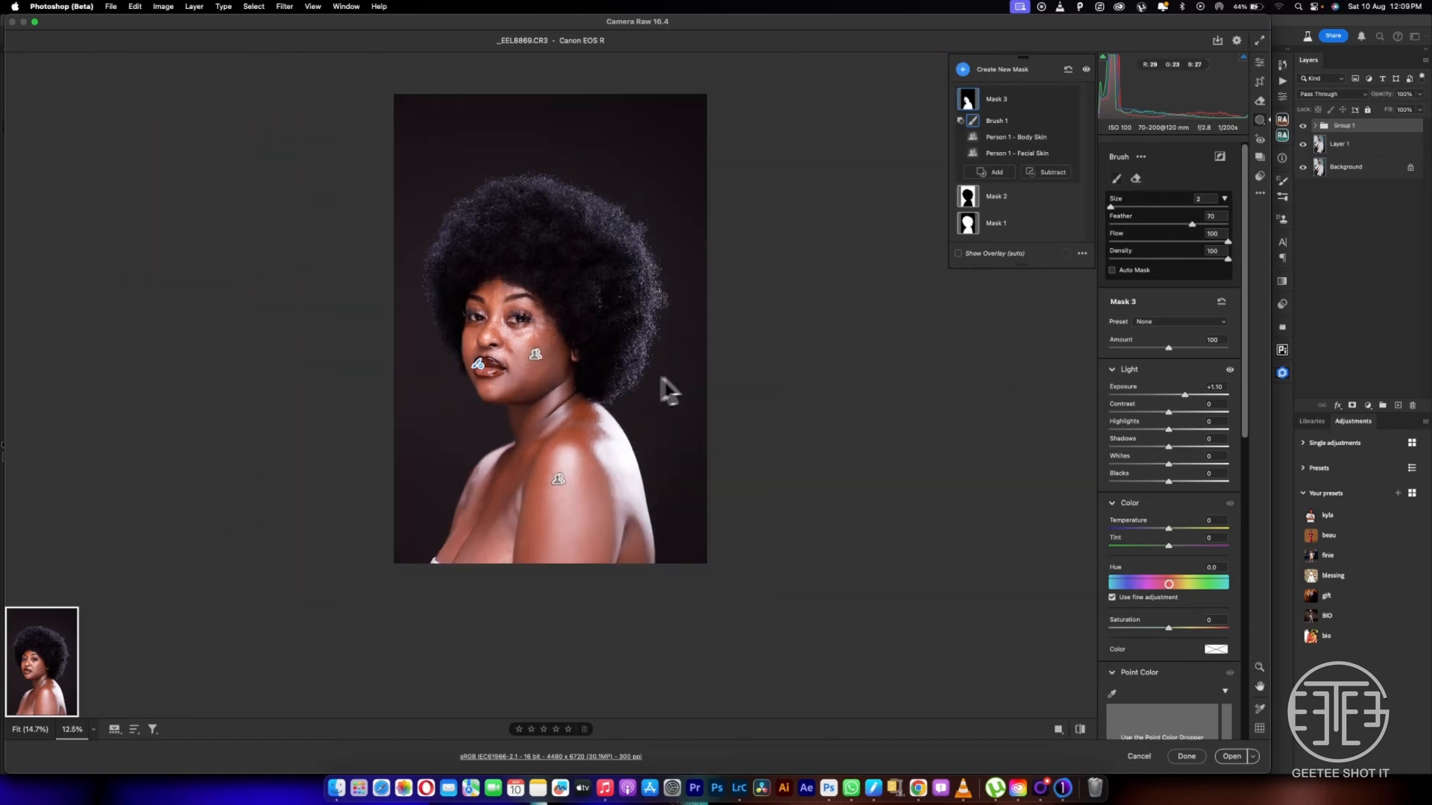
left_click_drag(1187, 398, 1112, 410)
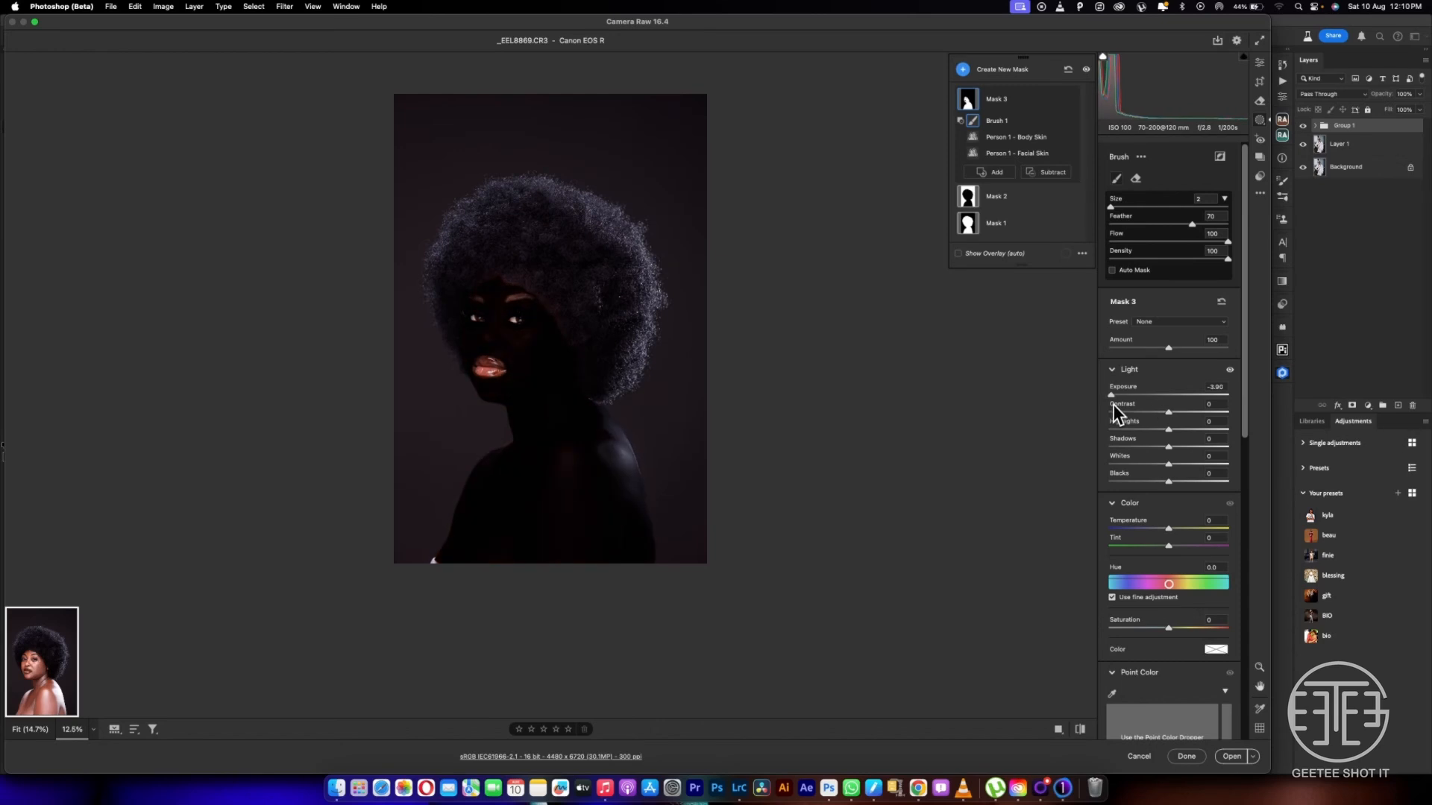
Set the skin mask's Highlights to -37 and Shadows to +44, and lower its Exposure slightly below zero
left_click_drag(1116, 412, 1196, 446)
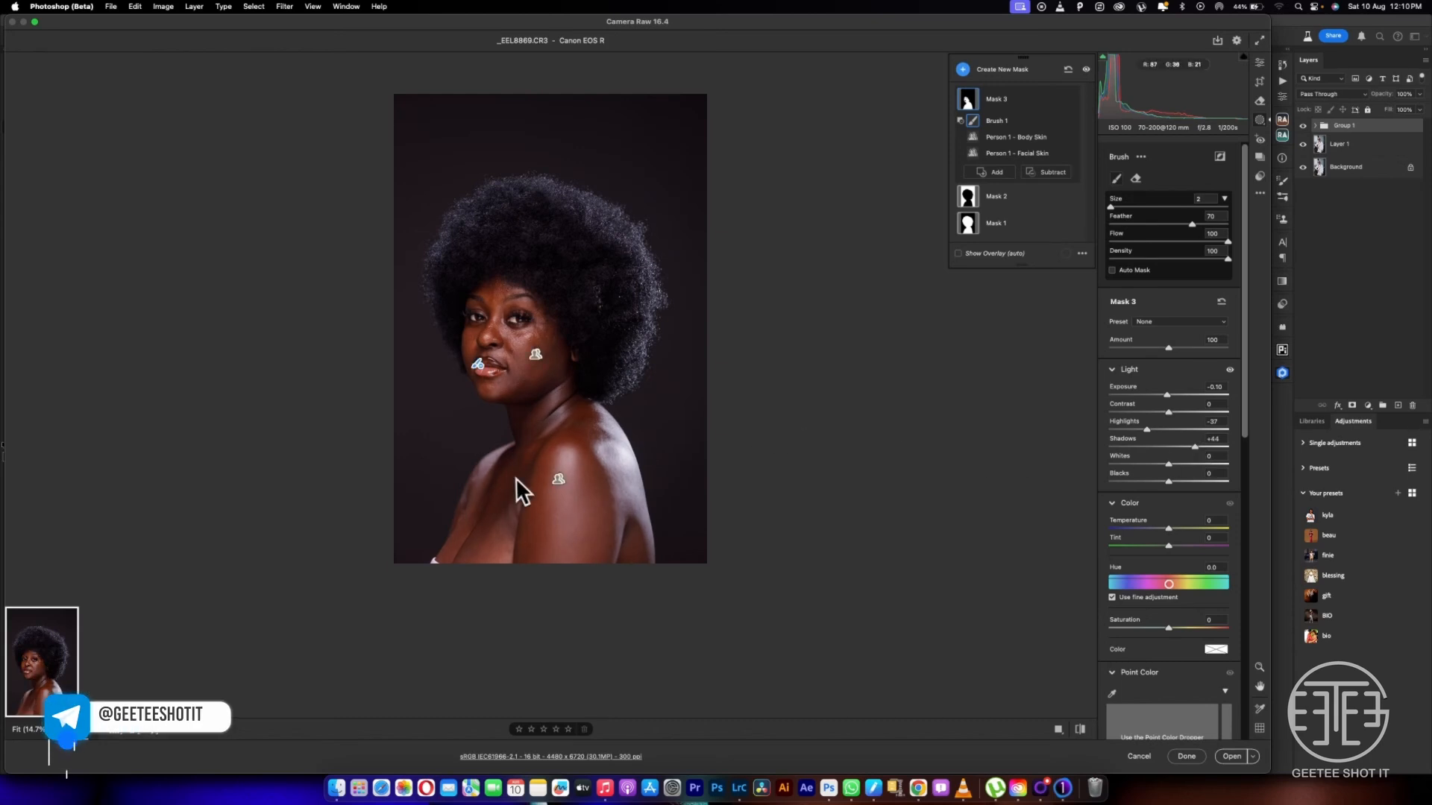
mouse_move(1175, 483)
left_mouse_down()
mouse_move(1190, 483)
mouse_move(1174, 483)
left_mouse_up()
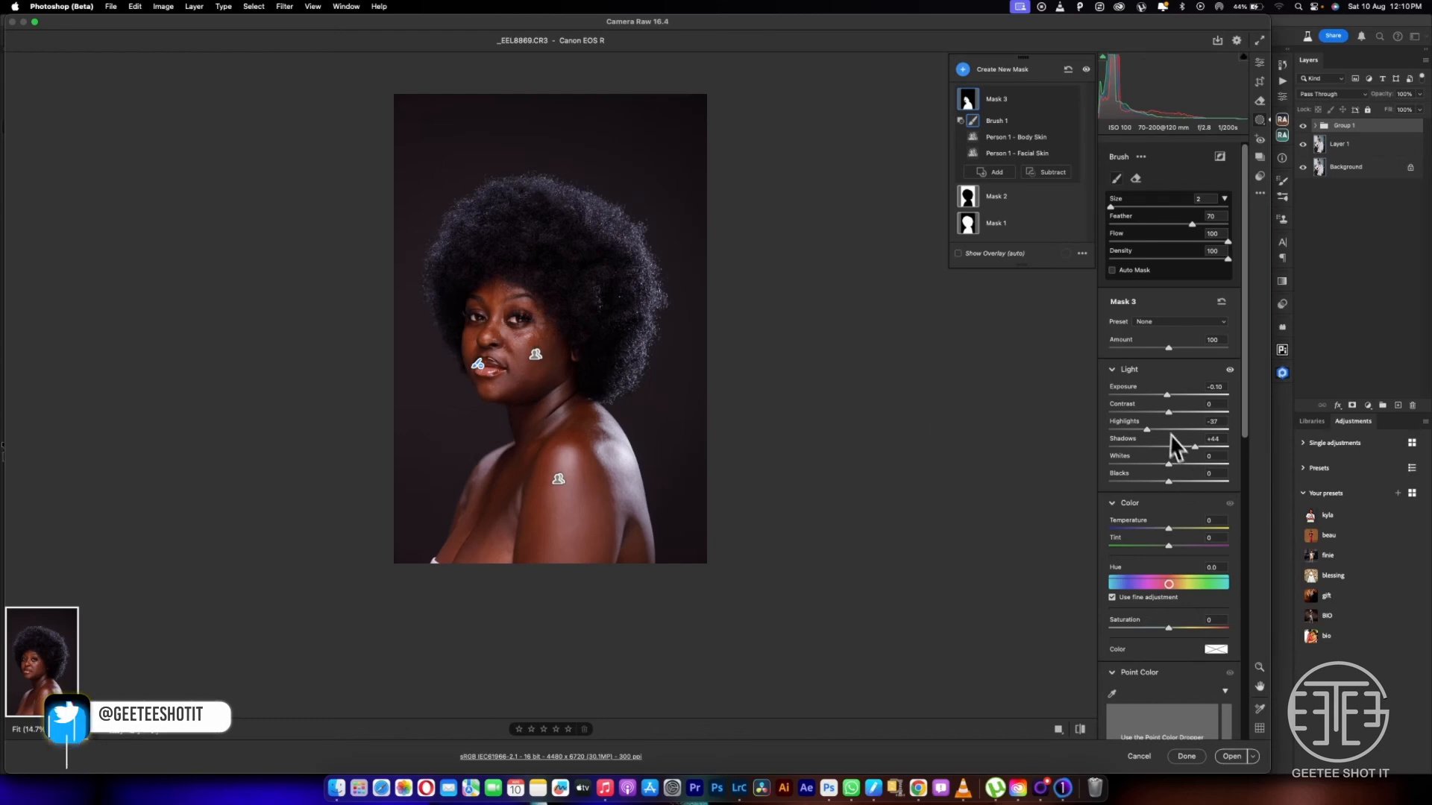
left_click_drag(1167, 395, 1164, 393)
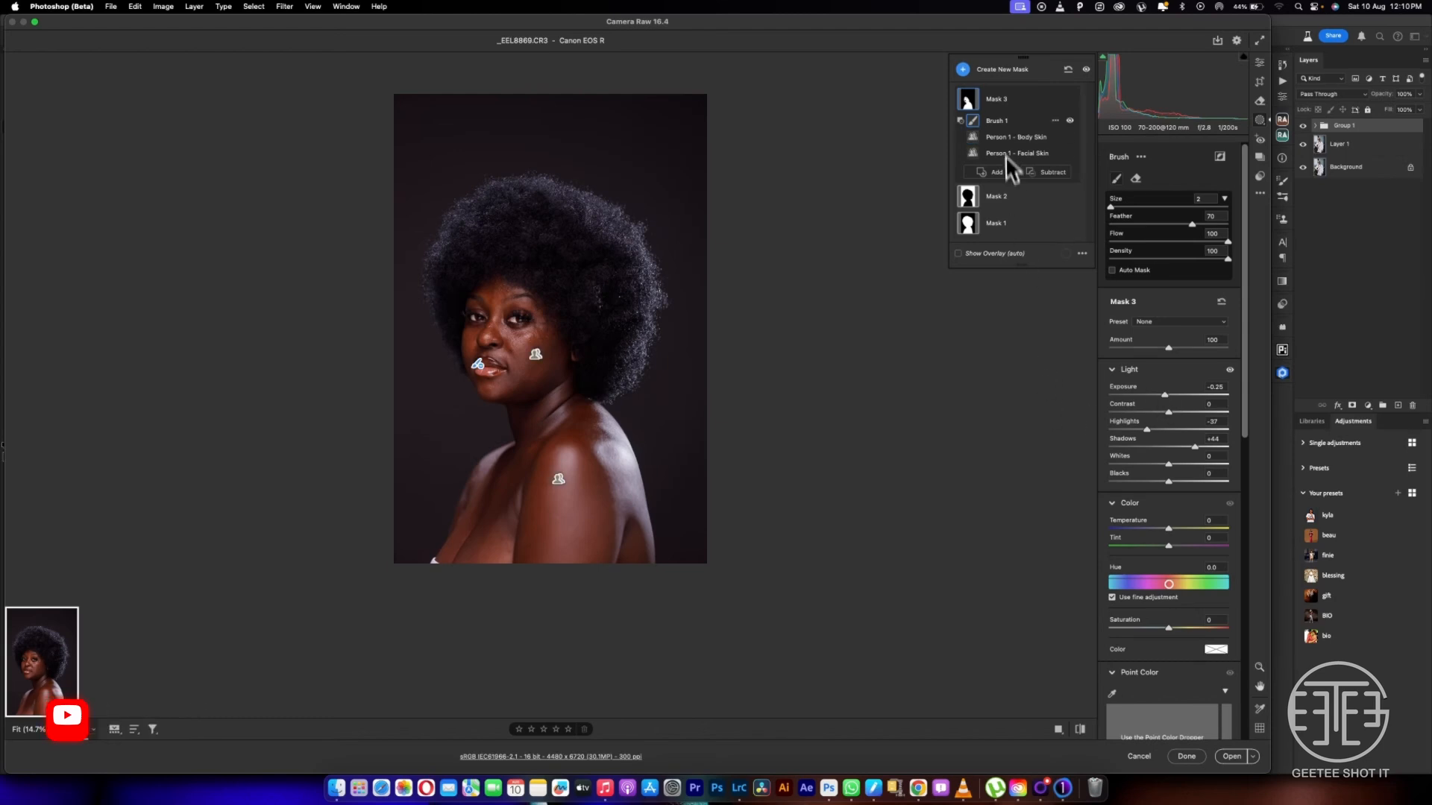
Set the subject mask's Highlights to -17 and Whites to +42
mouse_move(972, 224)
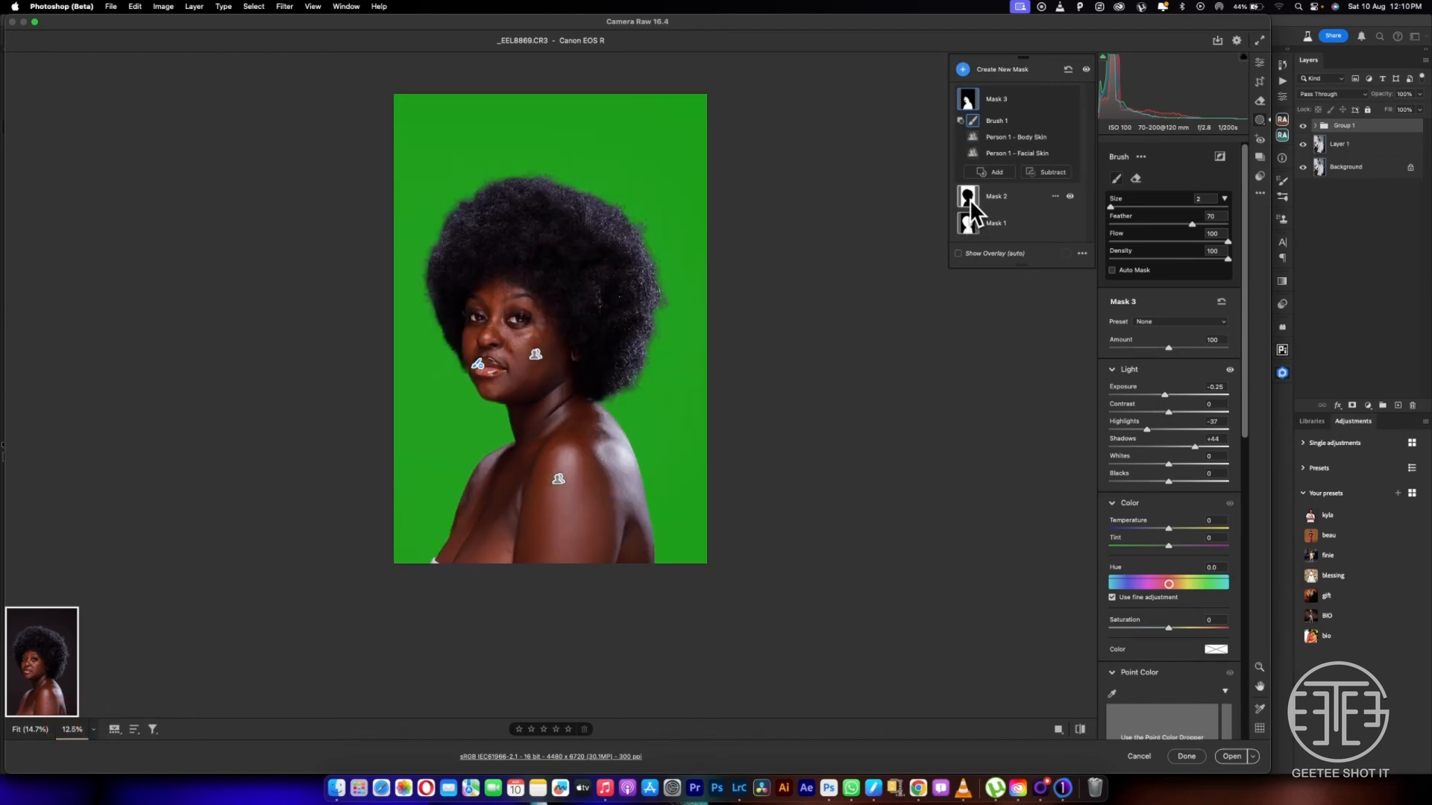
left_click(967, 224)
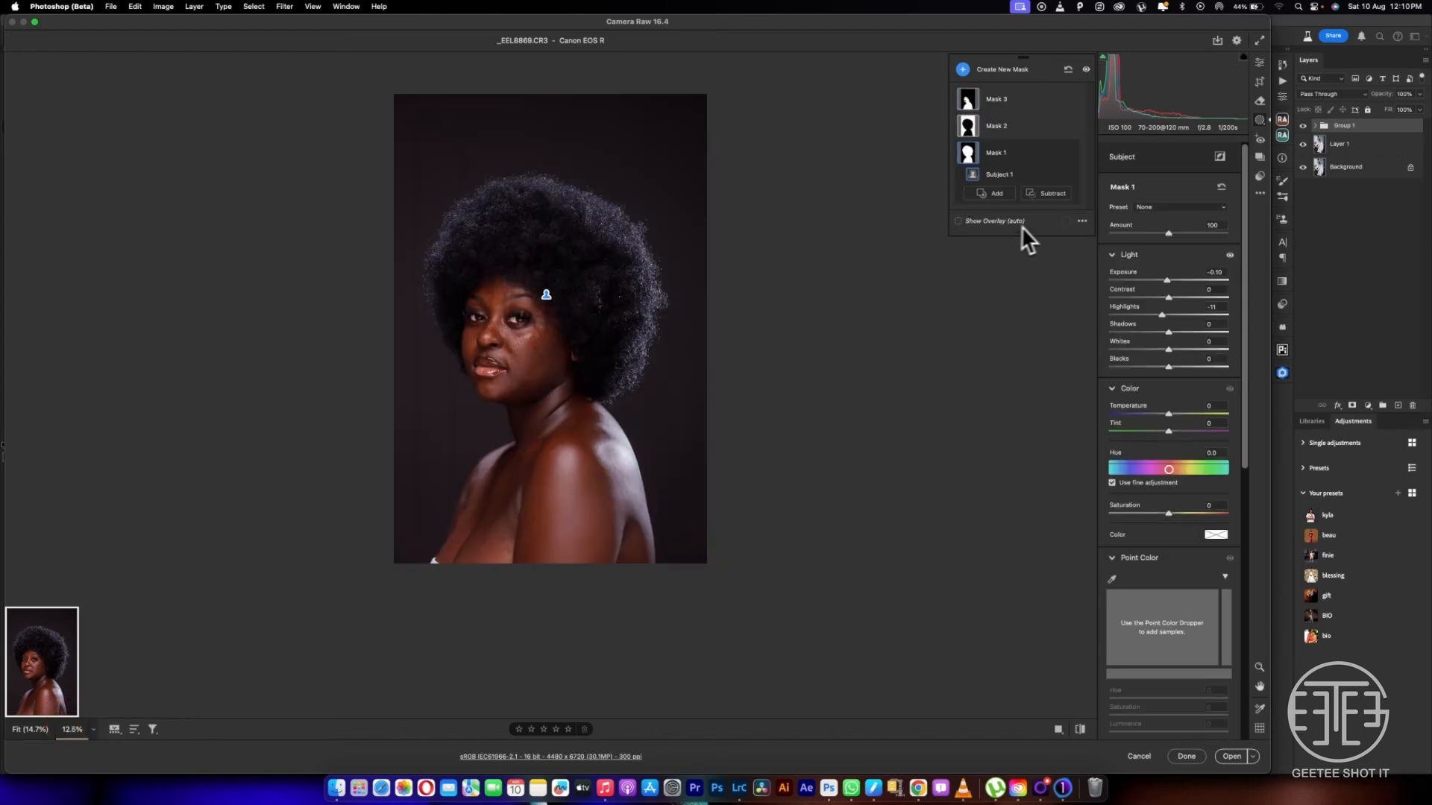
left_click_drag(1168, 316, 1198, 361)
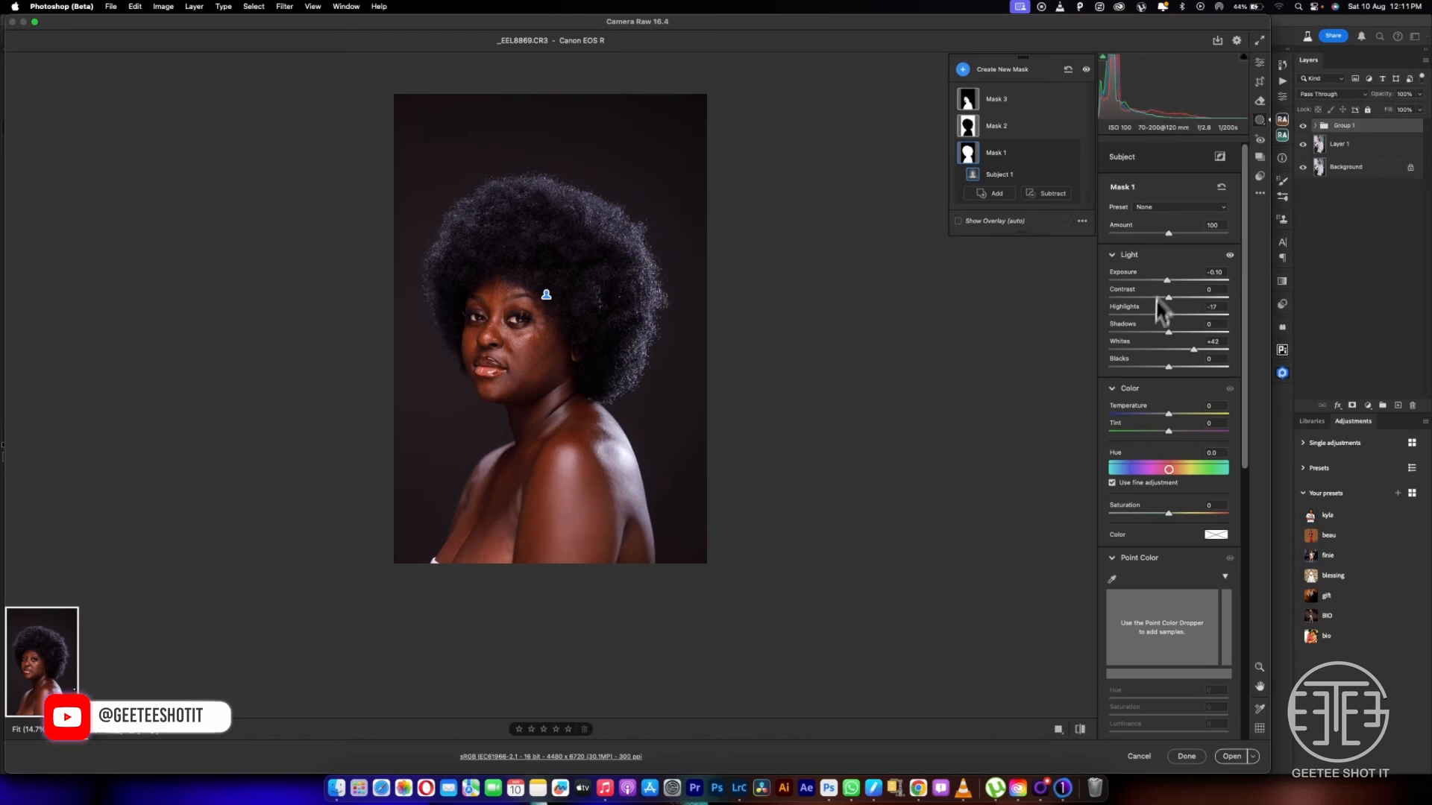
Show the before and after portraits side by side, and set the global Blacks to -15 and Contrast to +8
left_click(1074, 729)
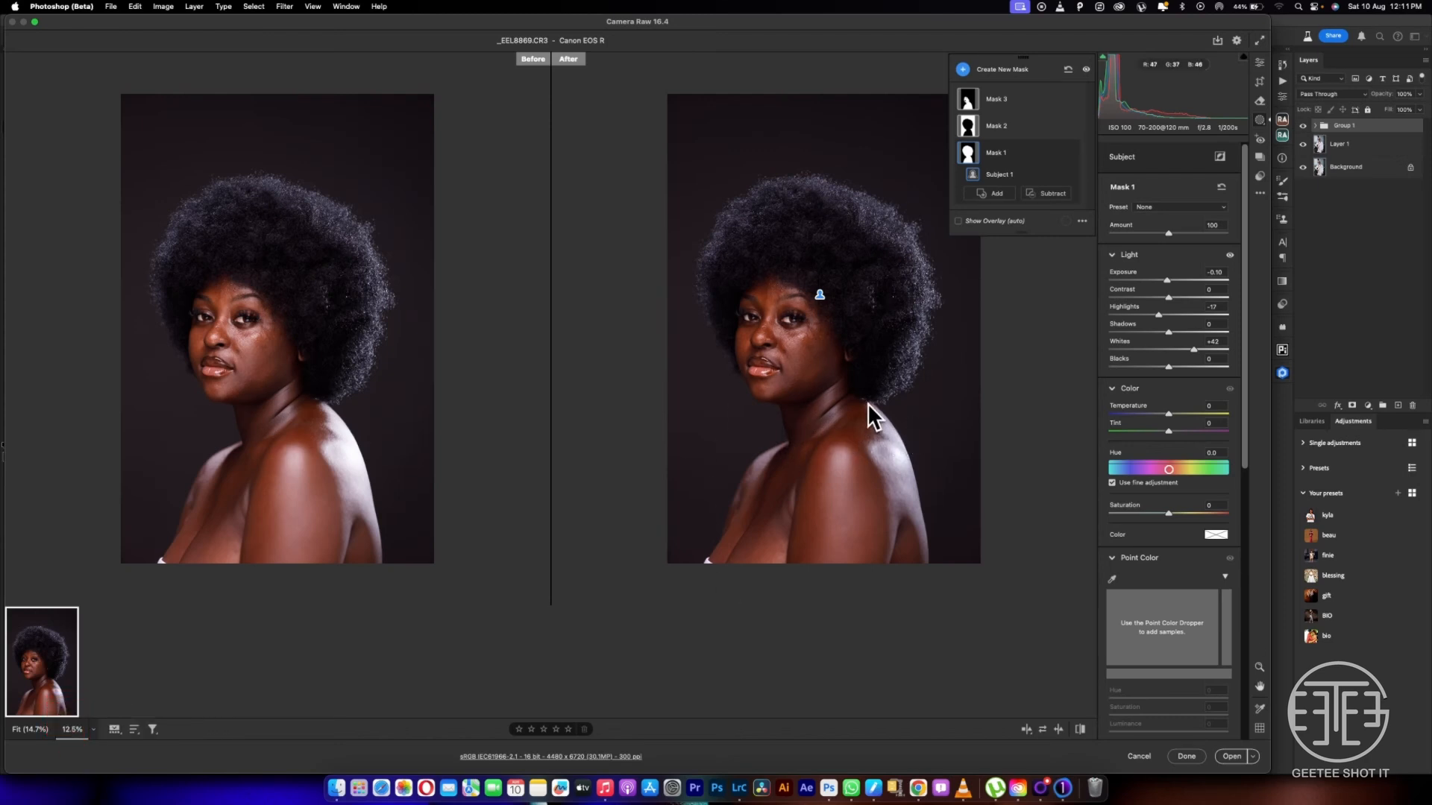
left_click(1259, 63)
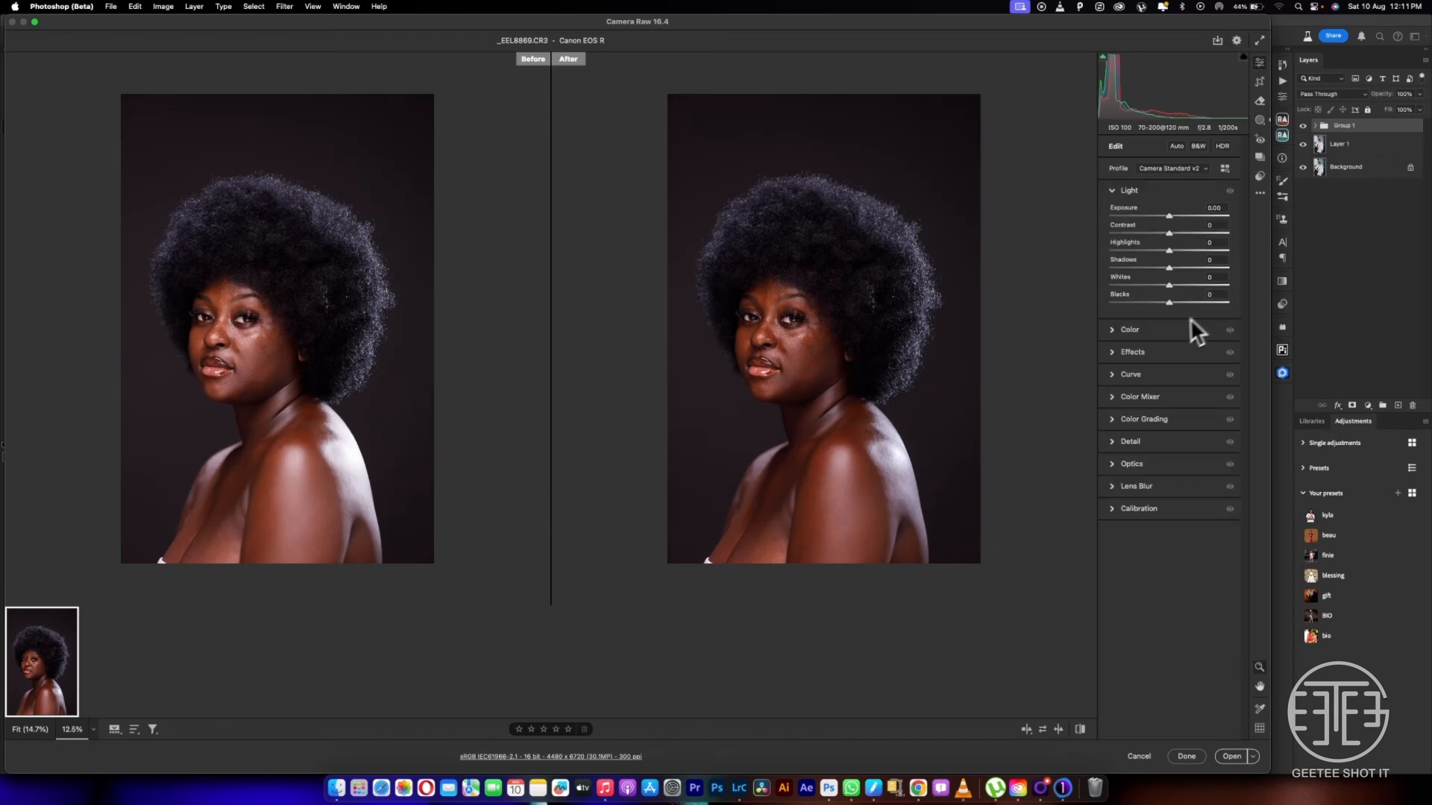
left_click_drag(1169, 302, 1160, 302)
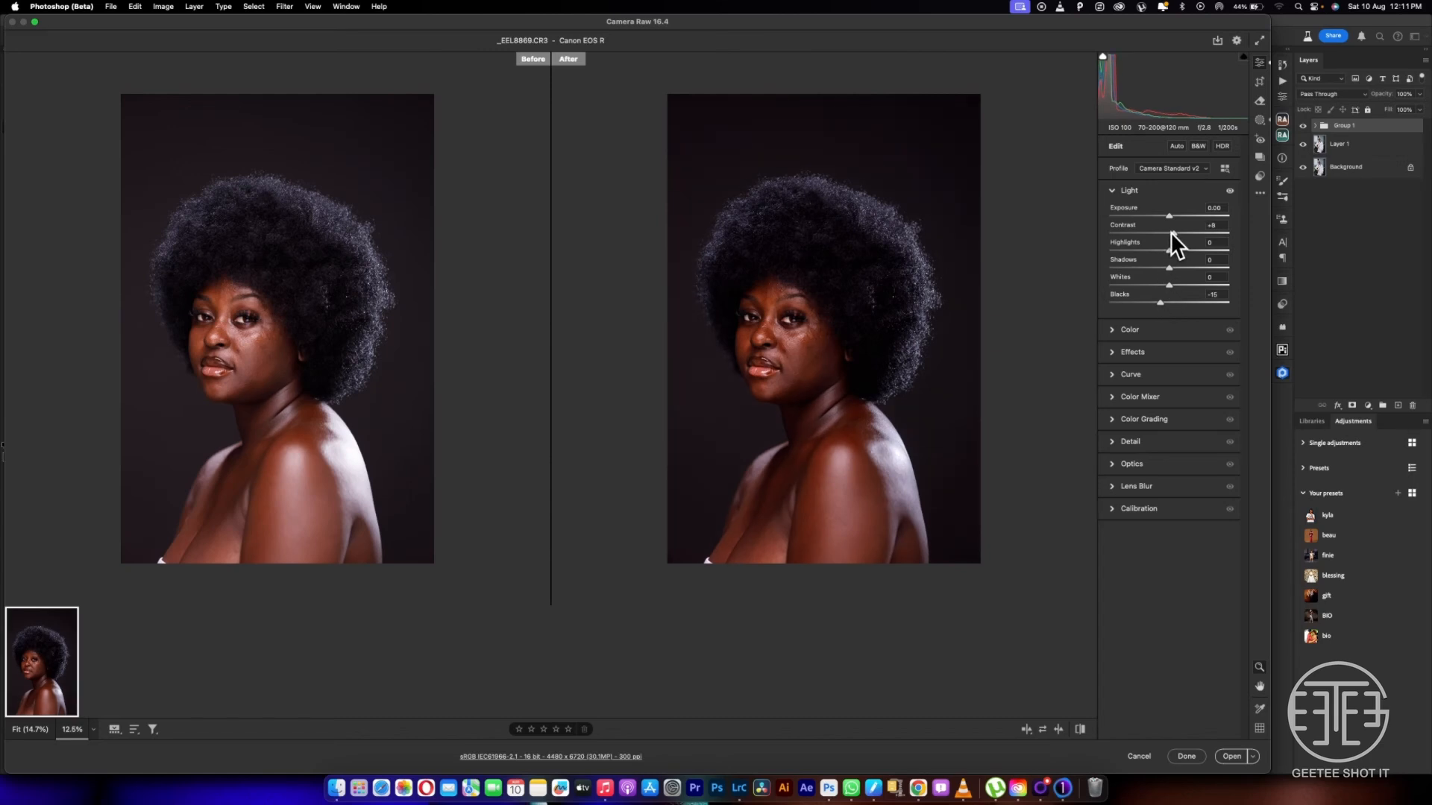